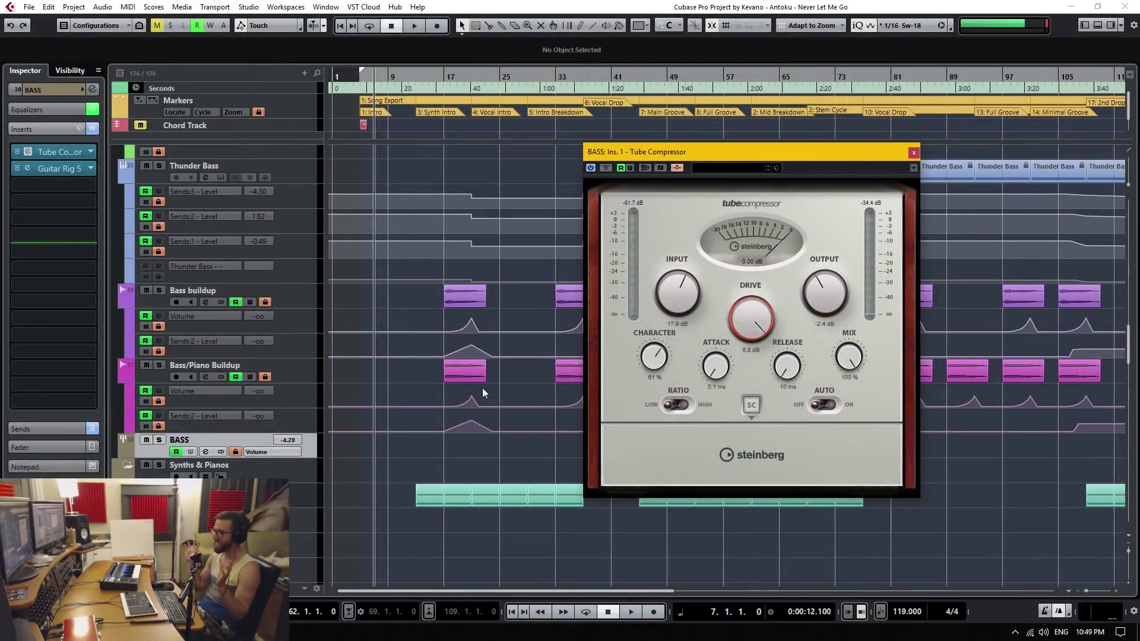
# Step: Bring the drum tracks into view, zoom to bars 8–37, and select KICK to show its VC 160 insert
pyautogui.scroll(5, 491, 392)
pyautogui.scroll(5, 490, 395)
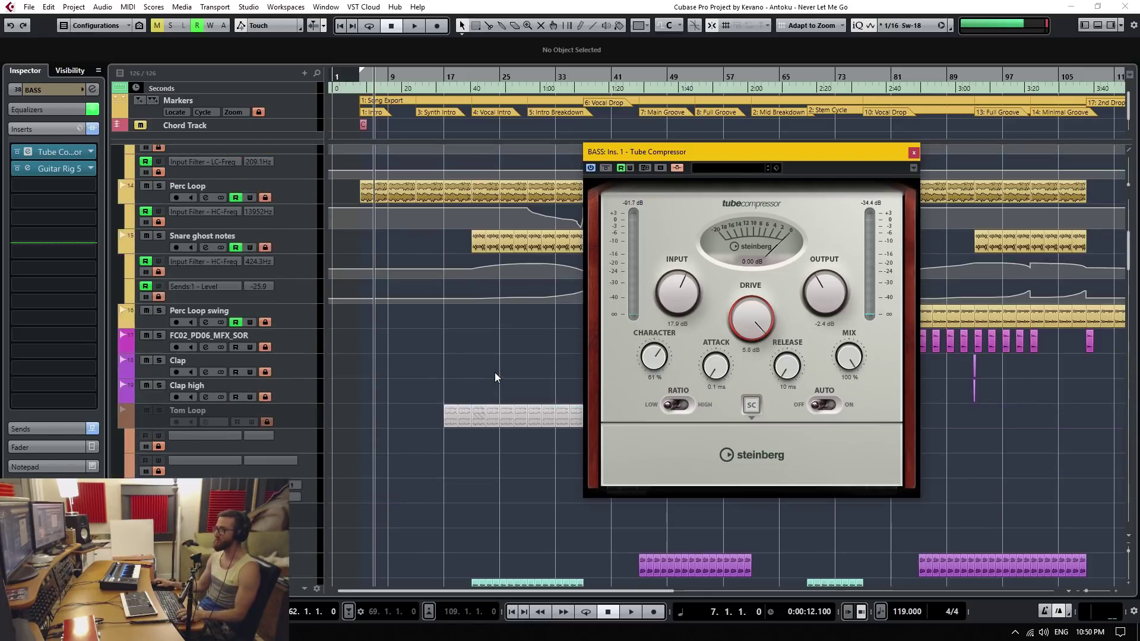
pyautogui.scroll(5, 445, 374)
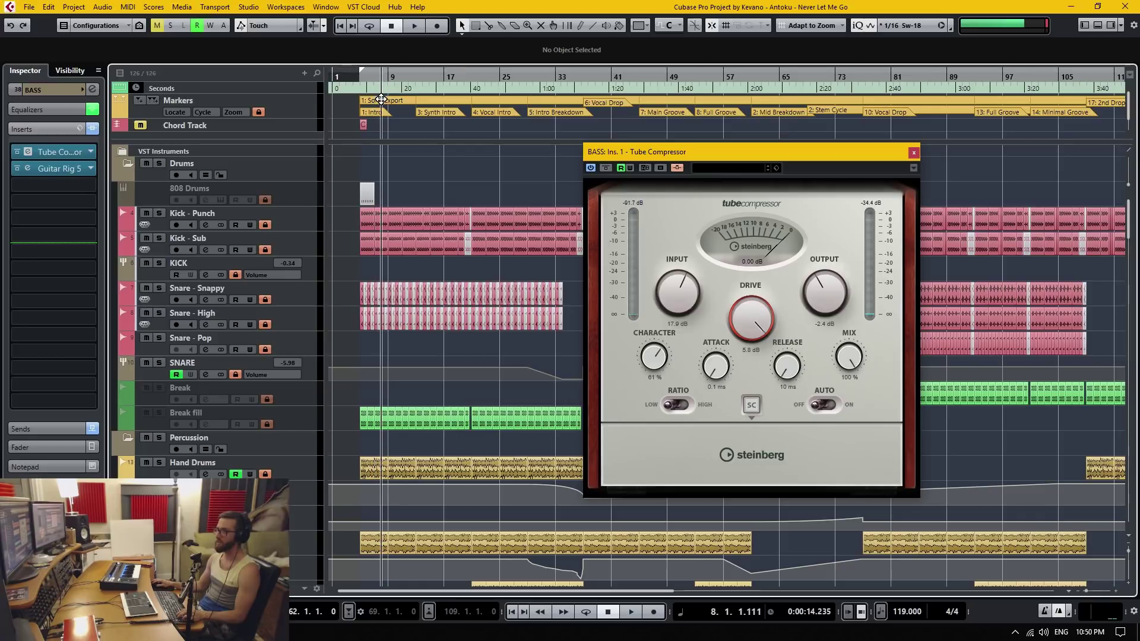
pyautogui.moveTo(399, 82); pyautogui.dragTo(410, 219)
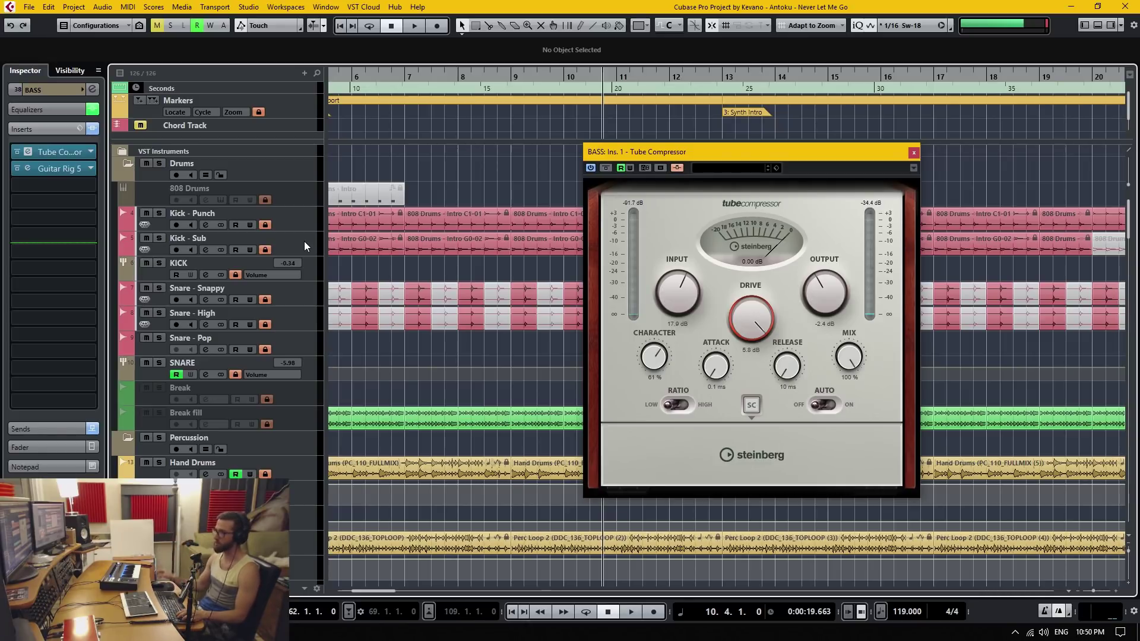
pyautogui.click(312, 266)
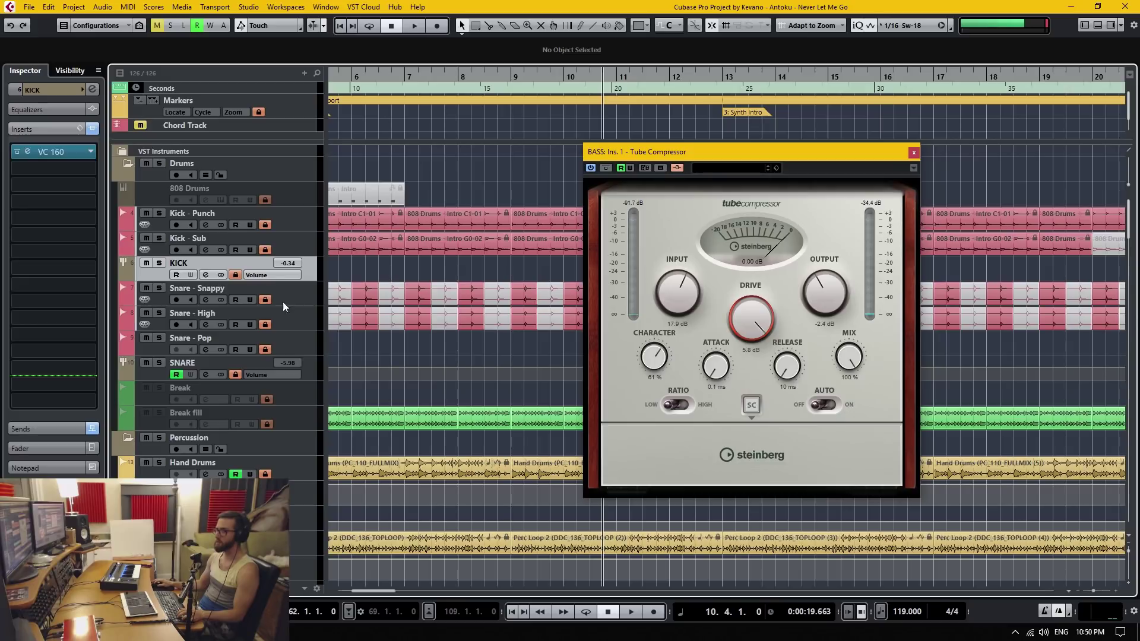
# Step: Solo the KICK track and audition it briefly from around bar 7
pyautogui.click(159, 263)
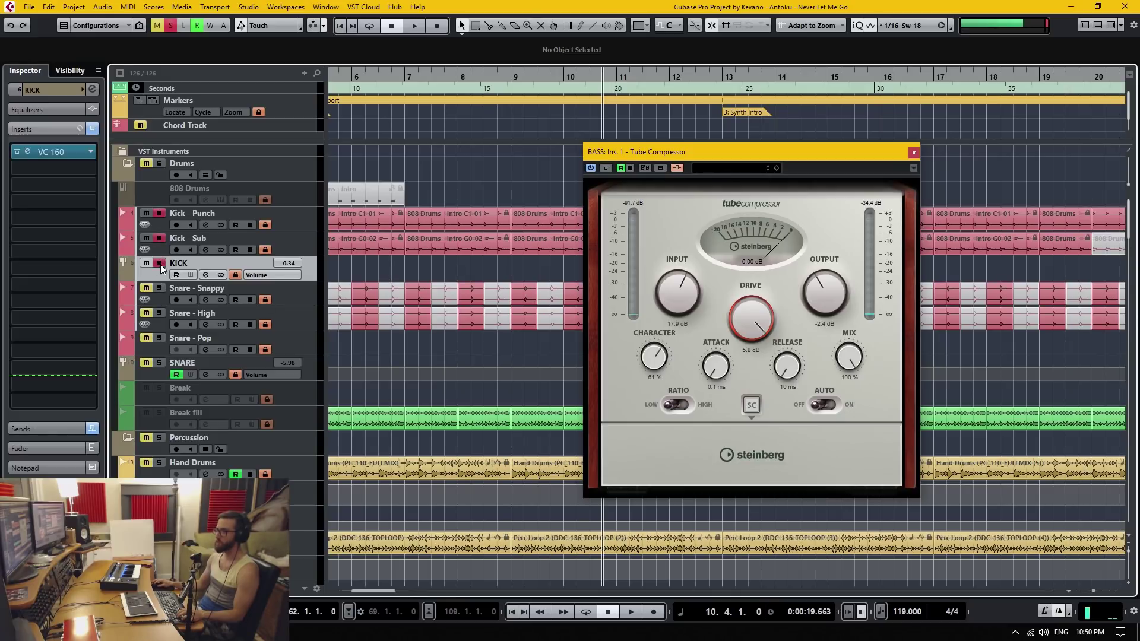
pyautogui.click(424, 82)
pyautogui.press('space')
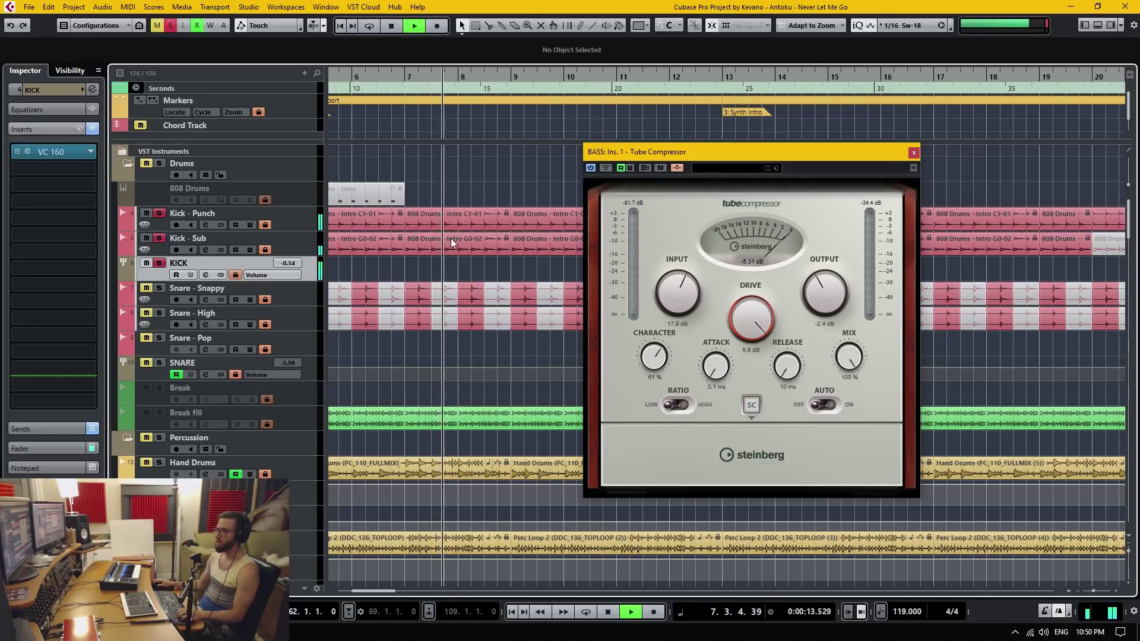
pyautogui.press('space')
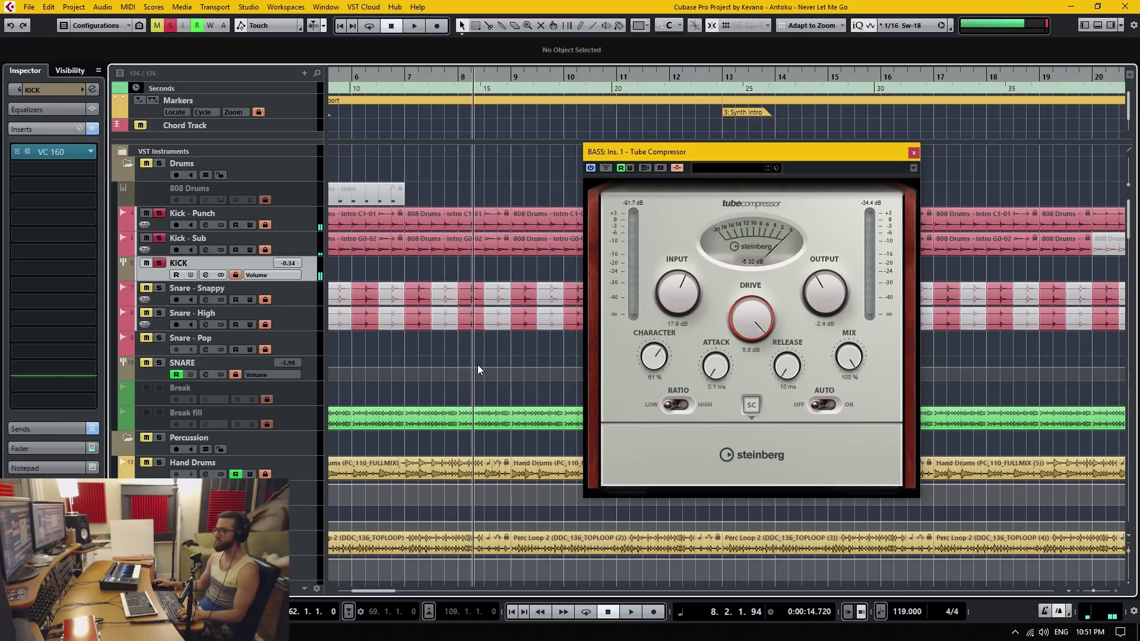
# Step: Scroll back down to the bass tracks and shift the Tube Compressor window aside
pyautogui.scroll(-10, 477, 365)
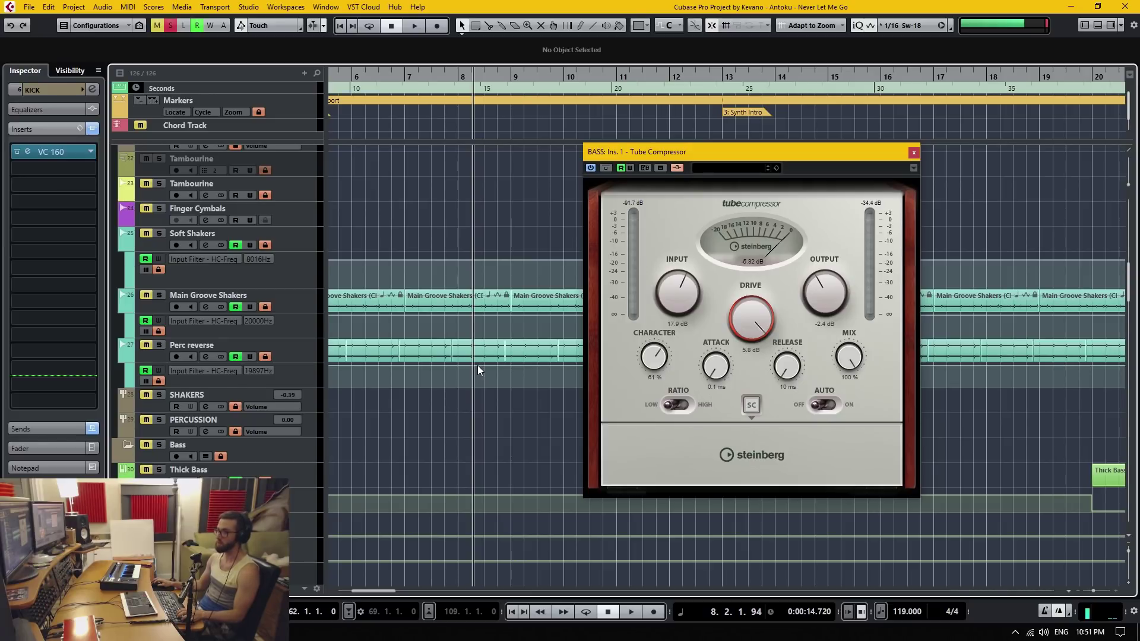
pyautogui.scroll(-5, 478, 366)
pyautogui.scroll(-5, 446, 379)
pyautogui.scroll(-5, 444, 378)
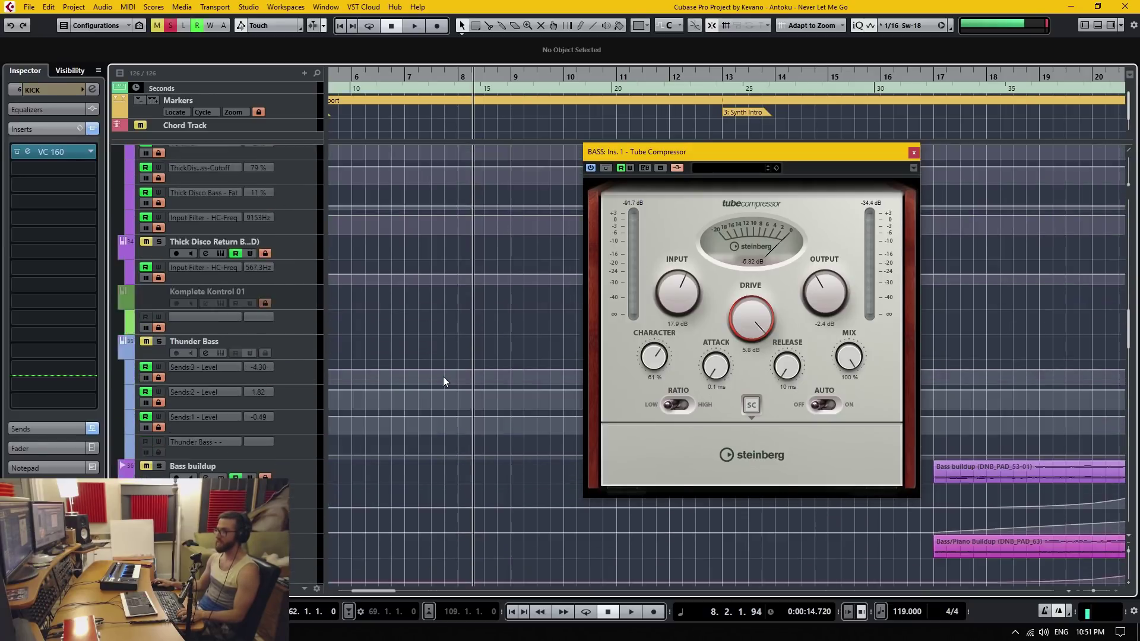
pyautogui.moveTo(715, 159); pyautogui.dragTo(692, 166)
pyautogui.scroll(-3, 448, 340)
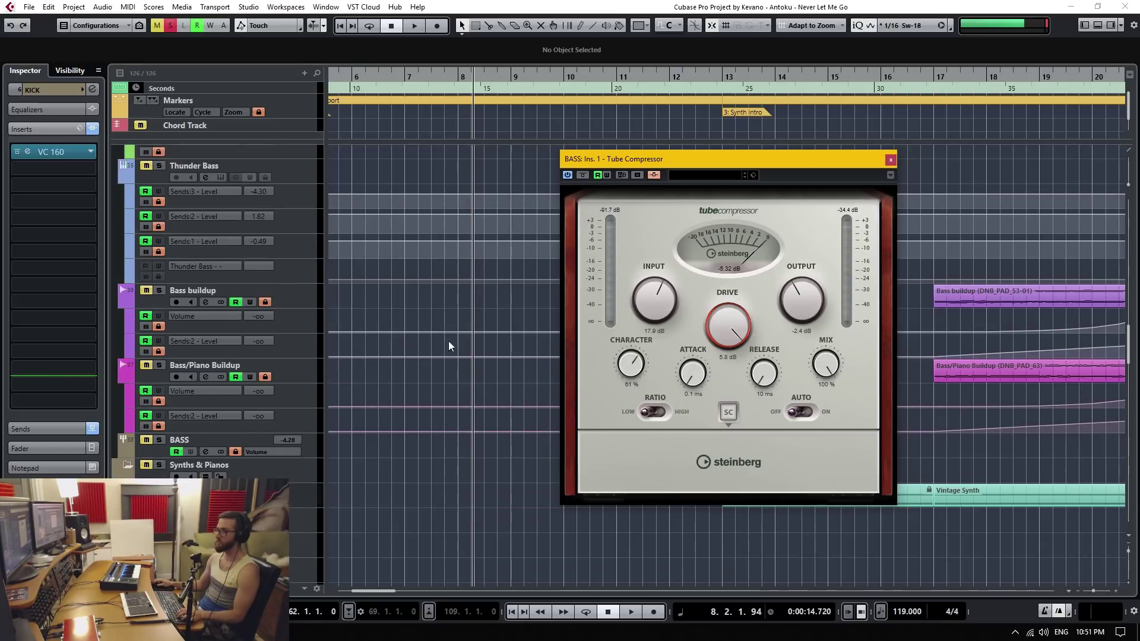
# Step: Select BASS, reopen its Insert 1 Tube Compressor, and activate its side-chain input
pyautogui.click(308, 449)
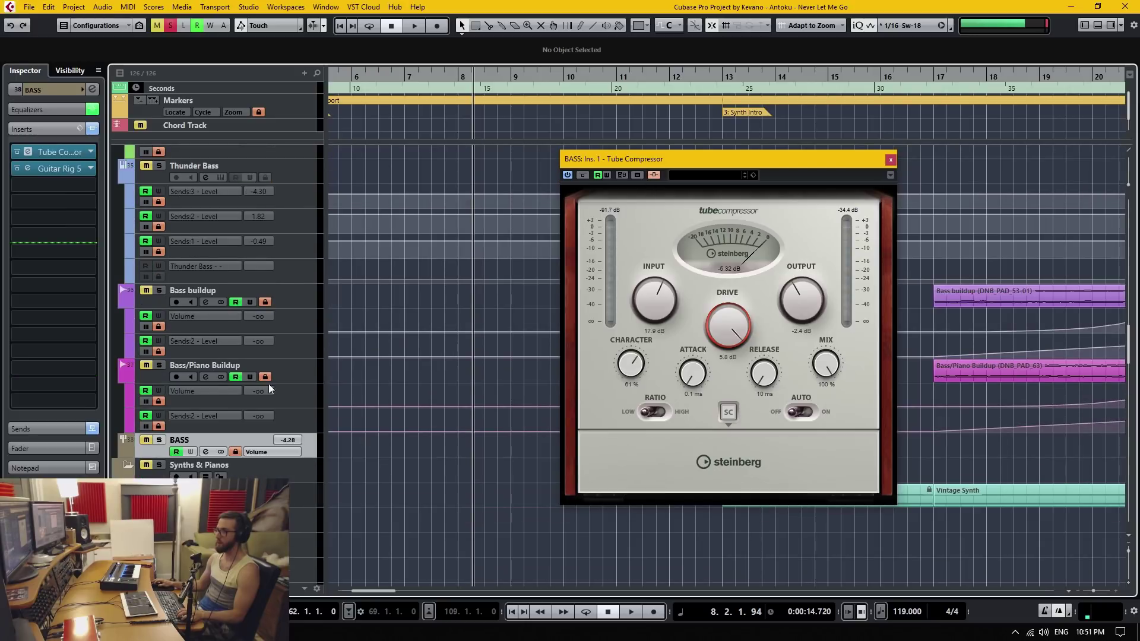
pyautogui.click(59, 149)
pyautogui.click(62, 149)
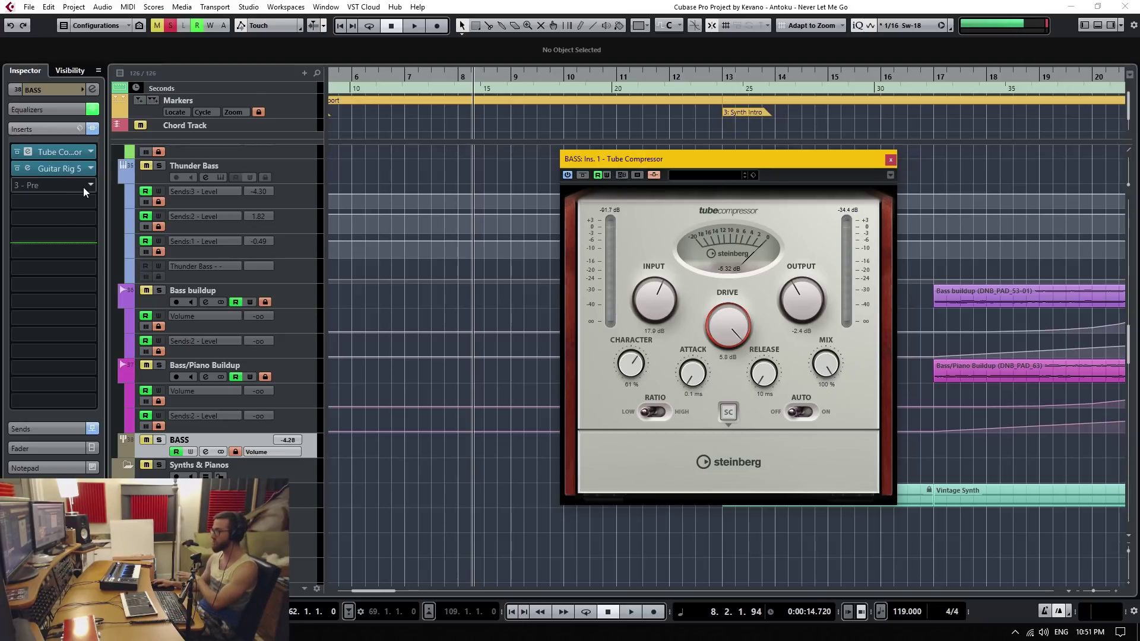
pyautogui.click(655, 175)
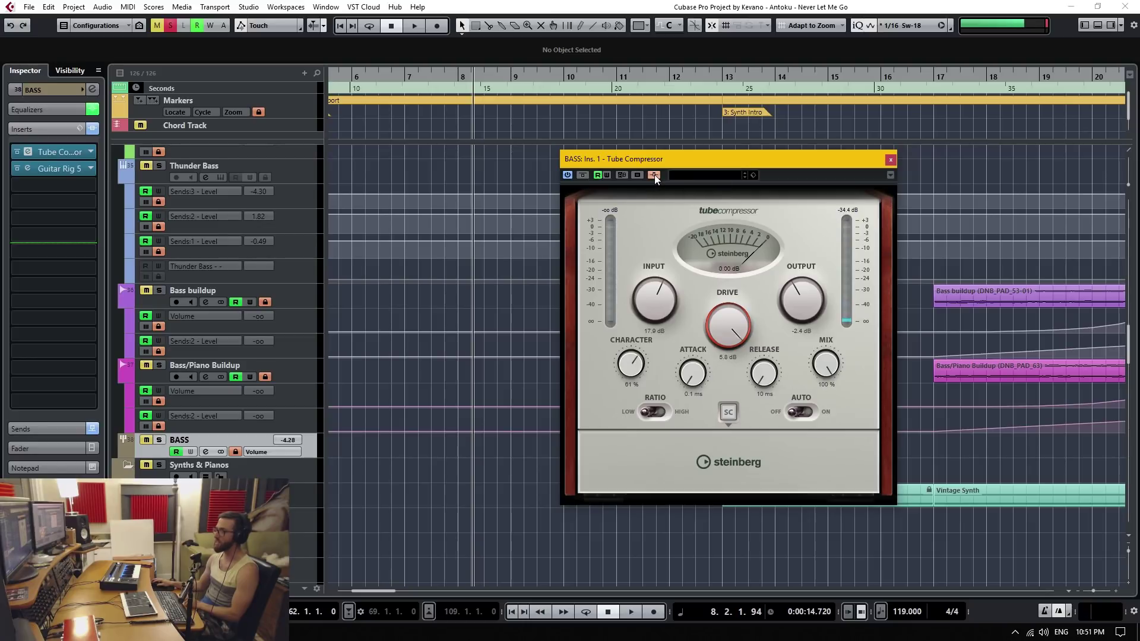
pyautogui.click(94, 184)
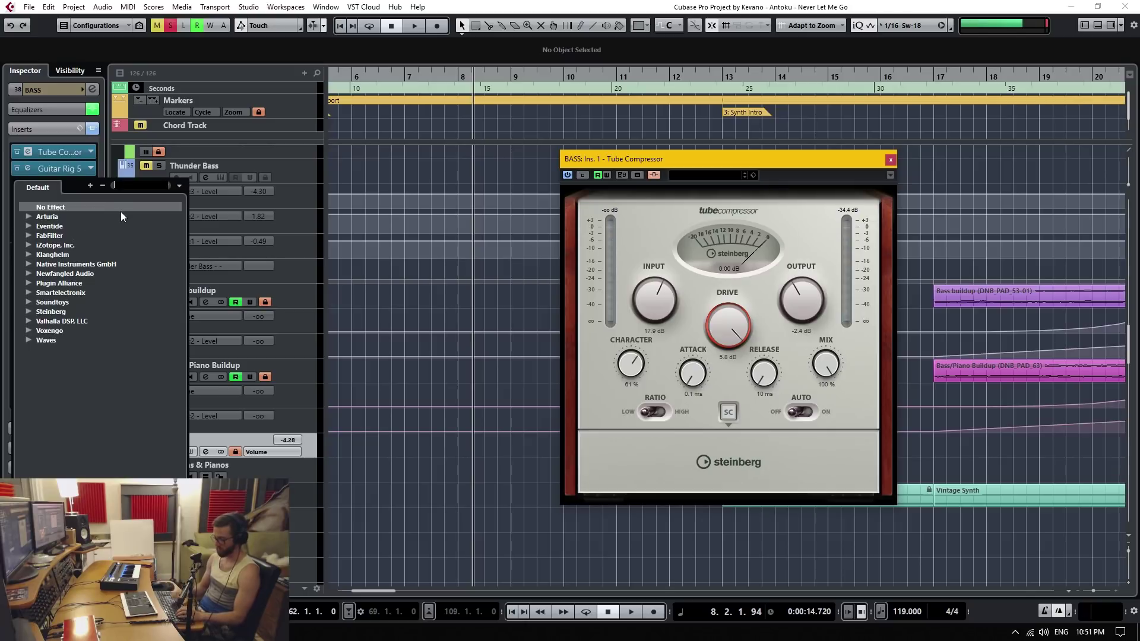
# Step: Load Steinberg's Compressor into BASS insert 3 and open its window
pyautogui.write('comprsso')
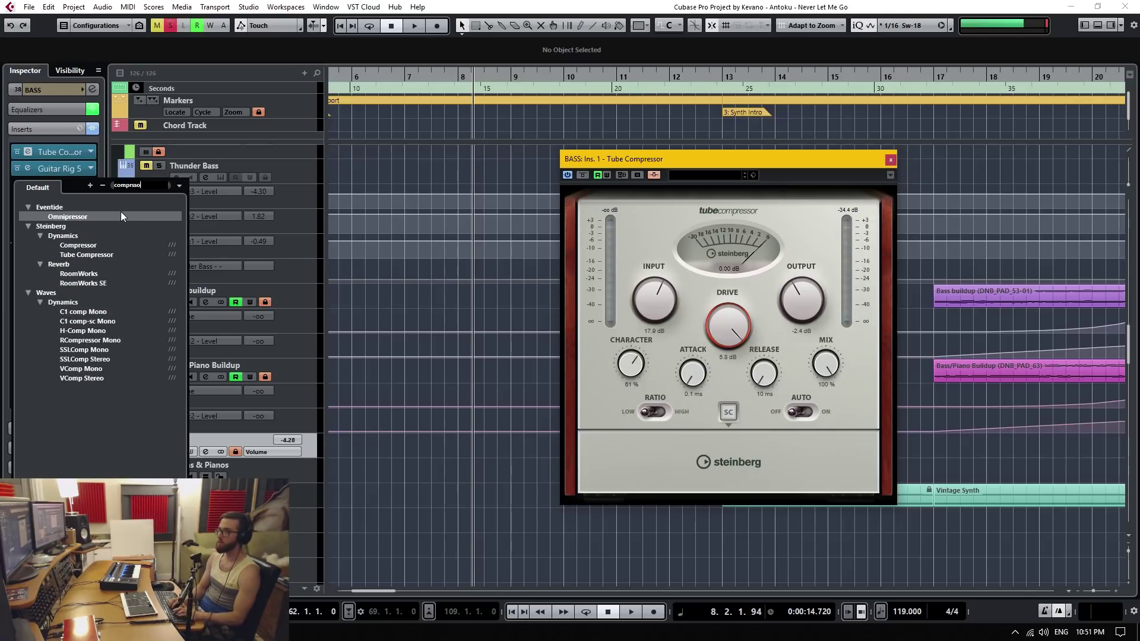
pyautogui.press('Left')
pyautogui.press('Left')
pyautogui.press('Left')
pyautogui.write('e')
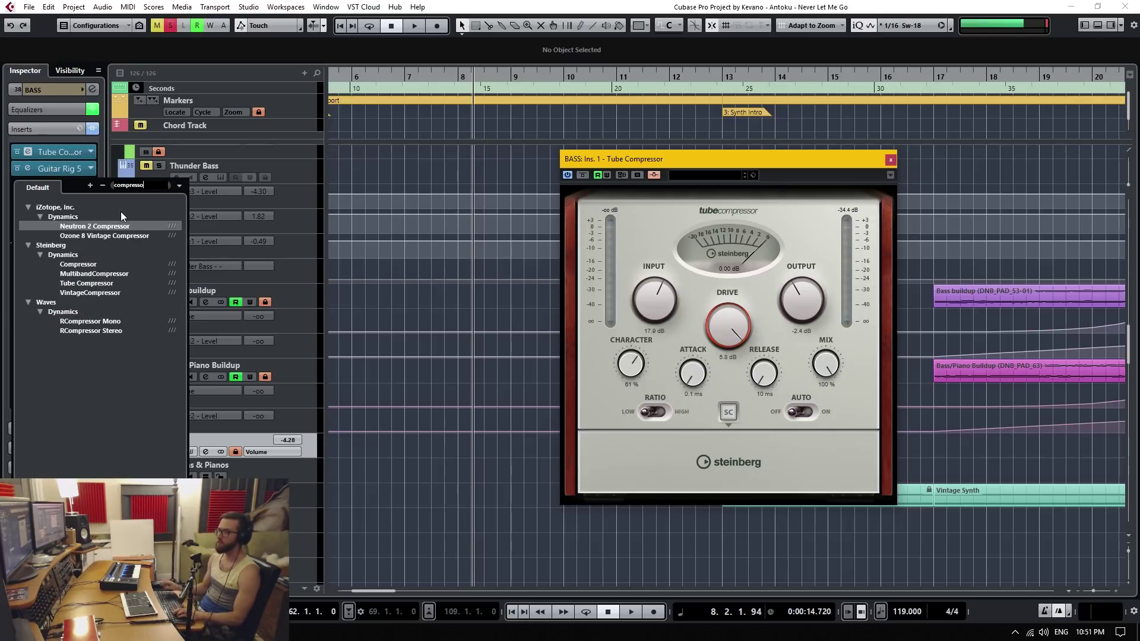
pyautogui.click(87, 265)
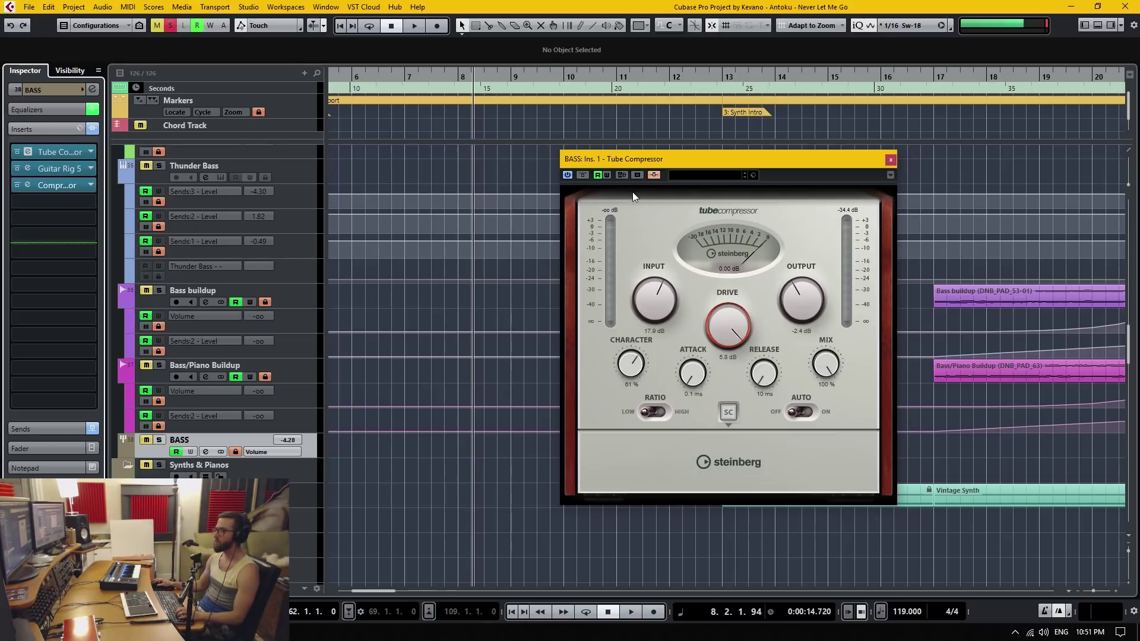
pyautogui.click(67, 186)
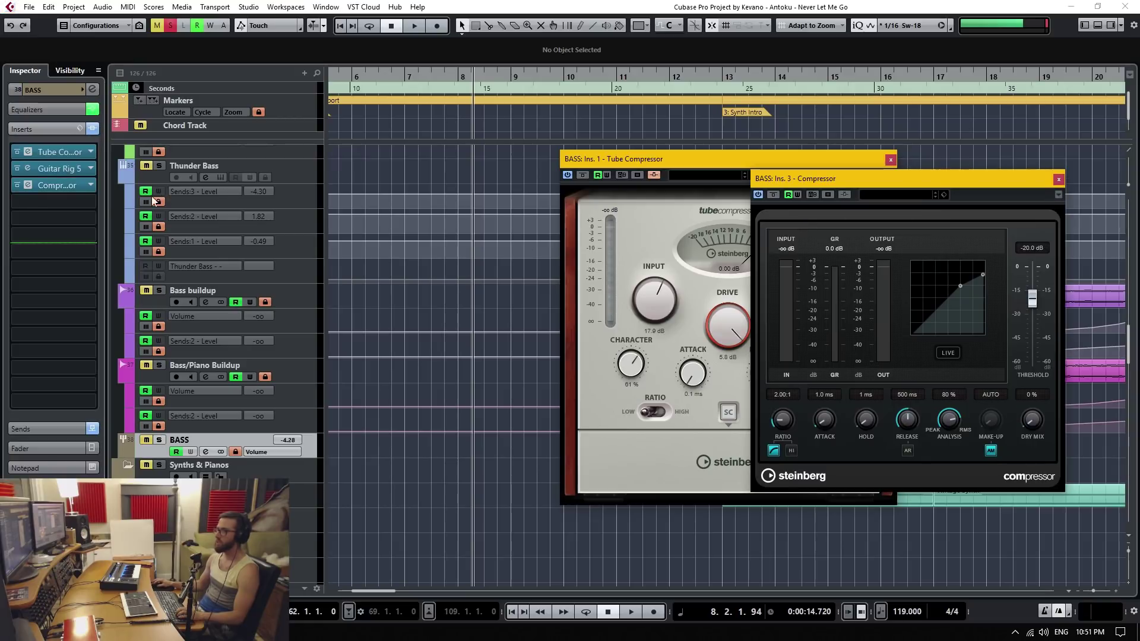
# Step: Load C1 comp Stereo into insert 4 and enable its side-chain
pyautogui.click(90, 203)
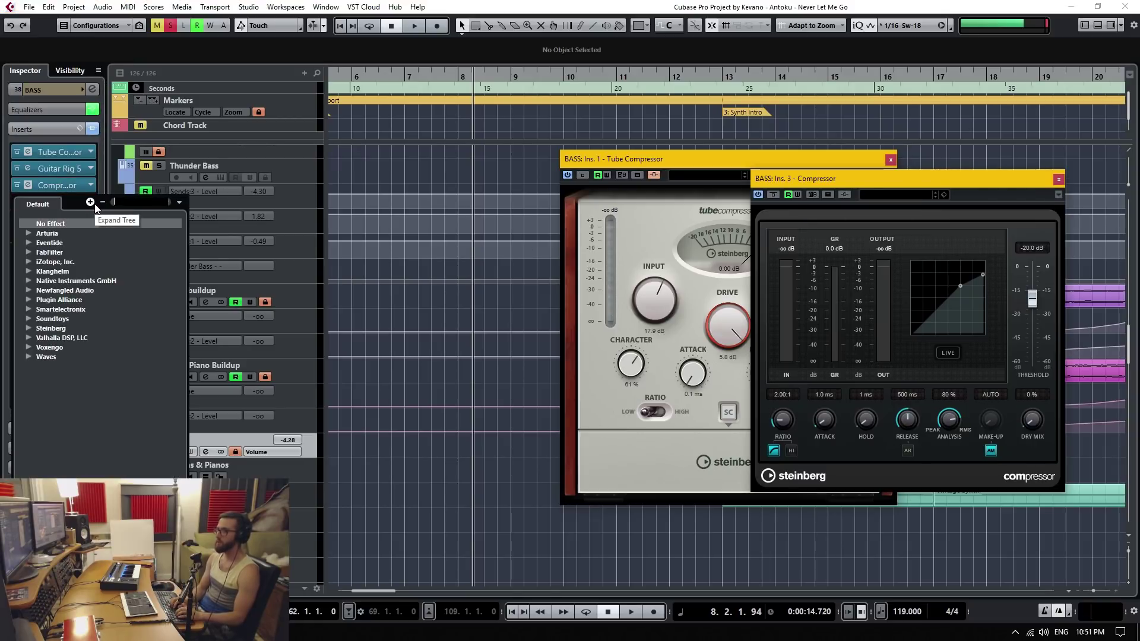
pyautogui.click(90, 201)
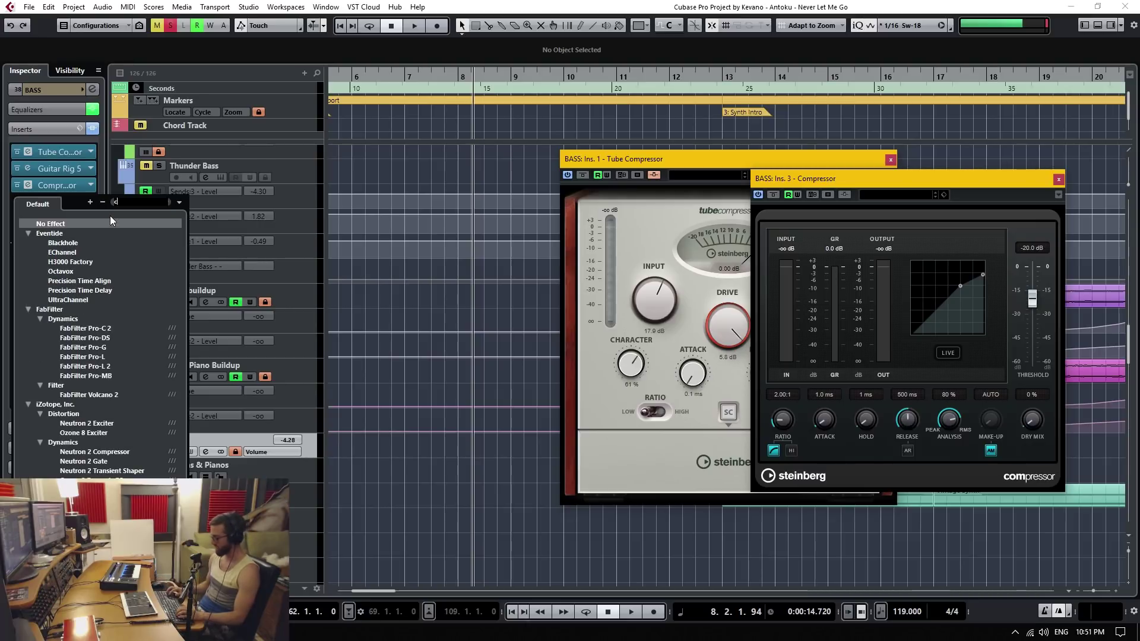
pyautogui.write('c1')
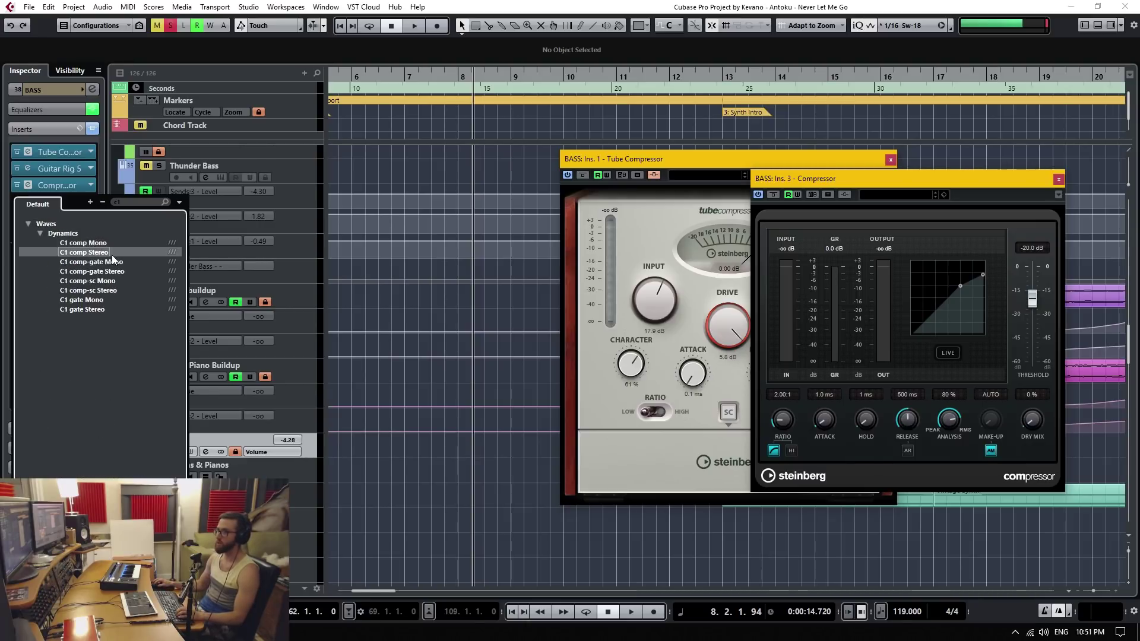
pyautogui.click(112, 254)
pyautogui.click(66, 202)
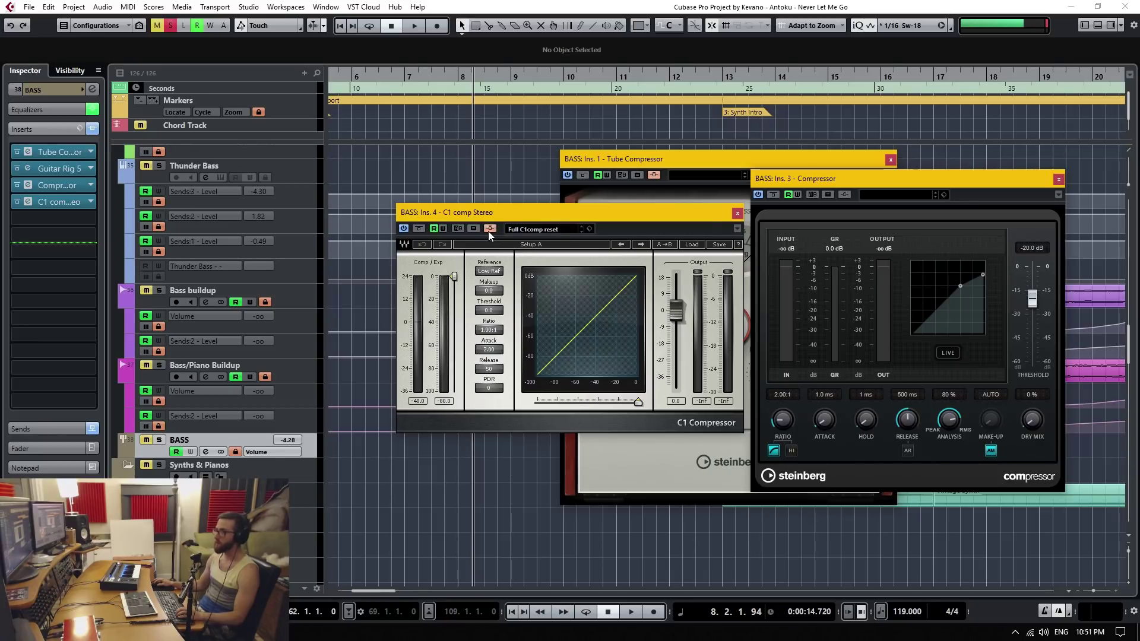
pyautogui.click(489, 229)
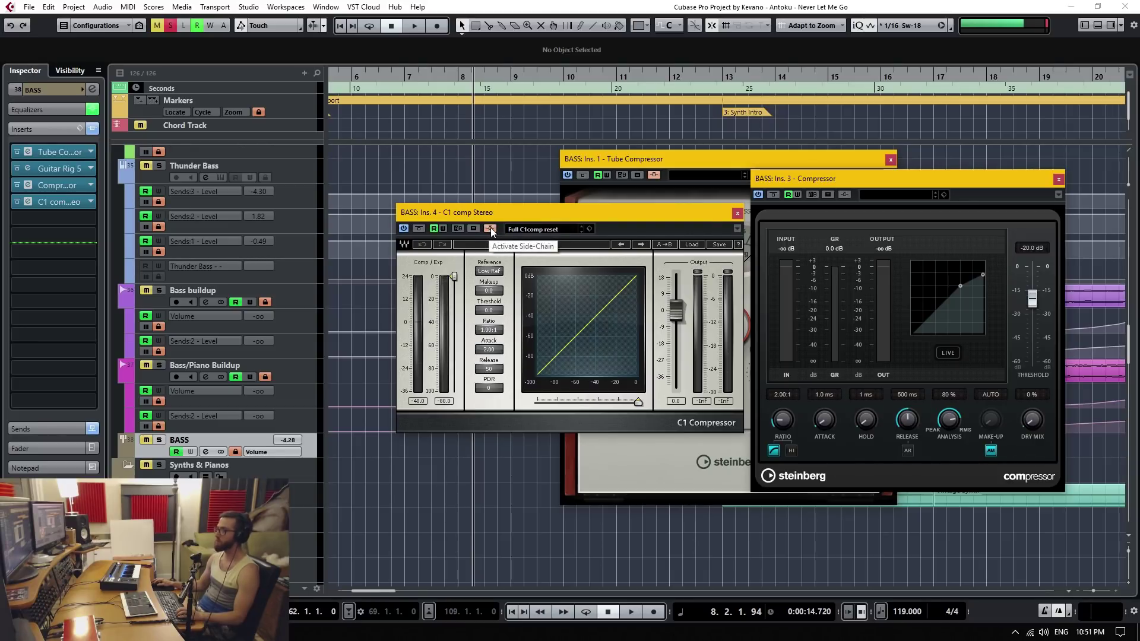
# Step: Load the Native Instruments VC 2A into insert 5, then close its window
pyautogui.click(73, 215)
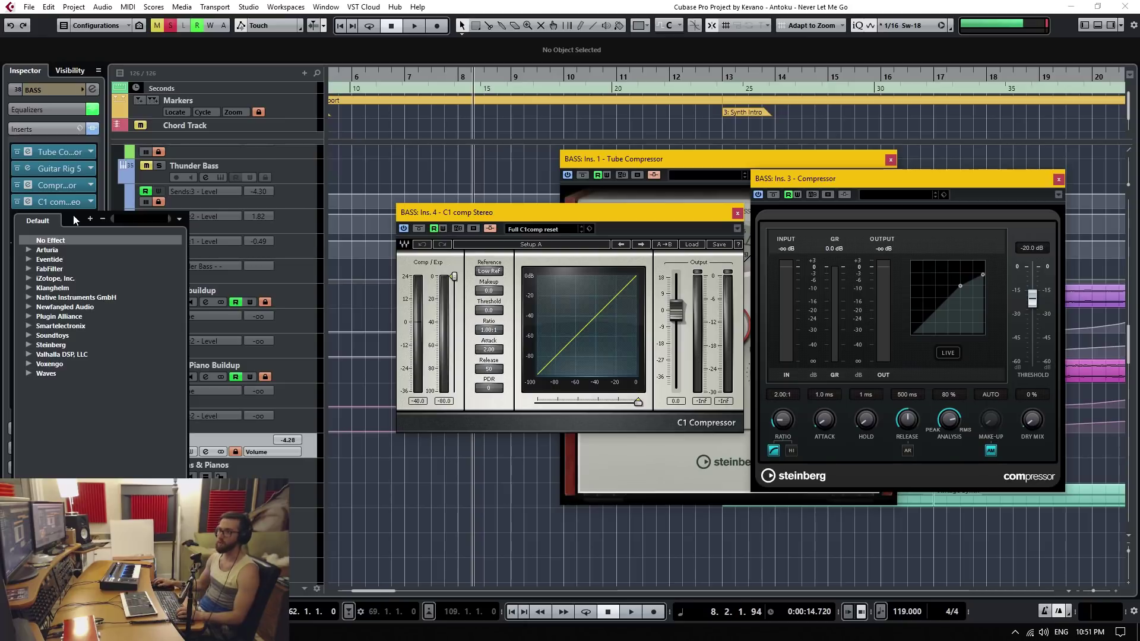
pyautogui.click(28, 297)
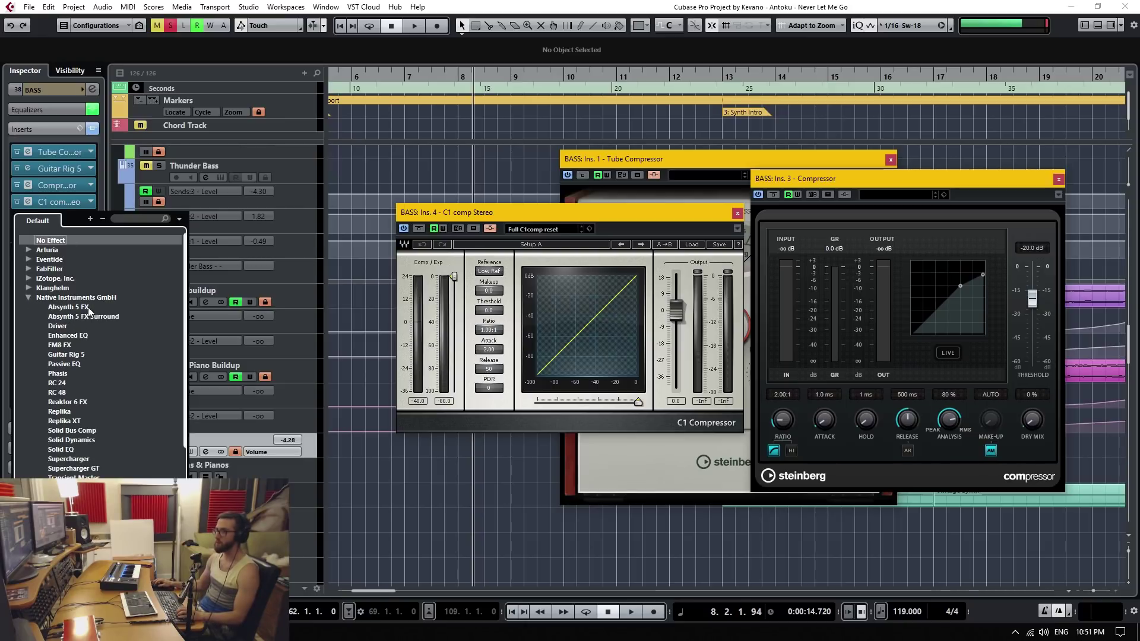
pyautogui.scroll(-2, 89, 421)
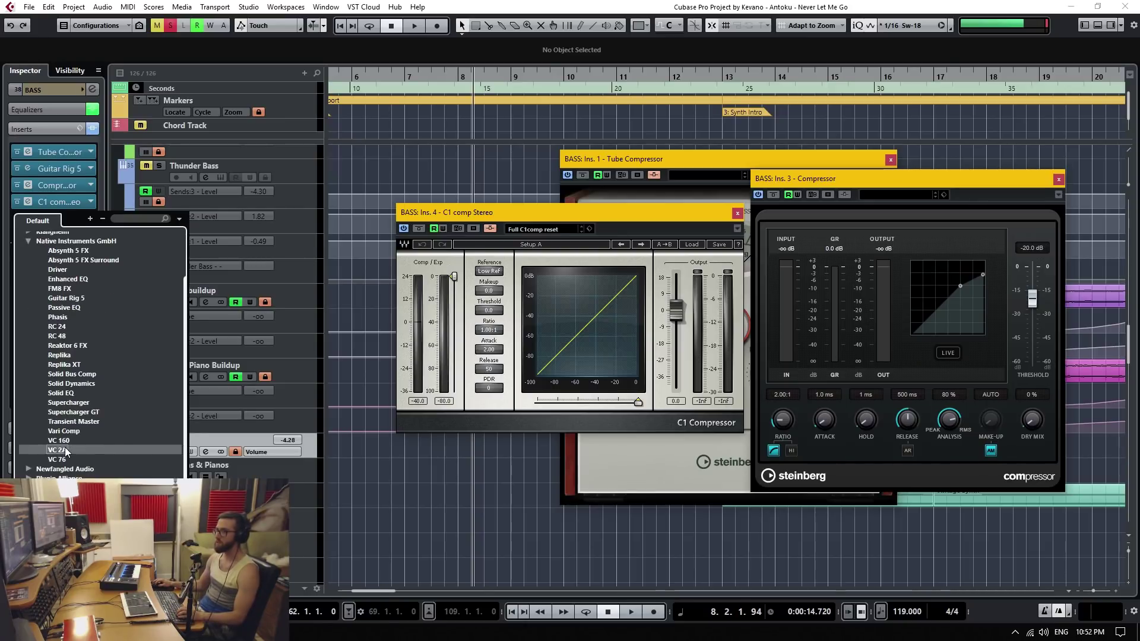
pyautogui.click(65, 451)
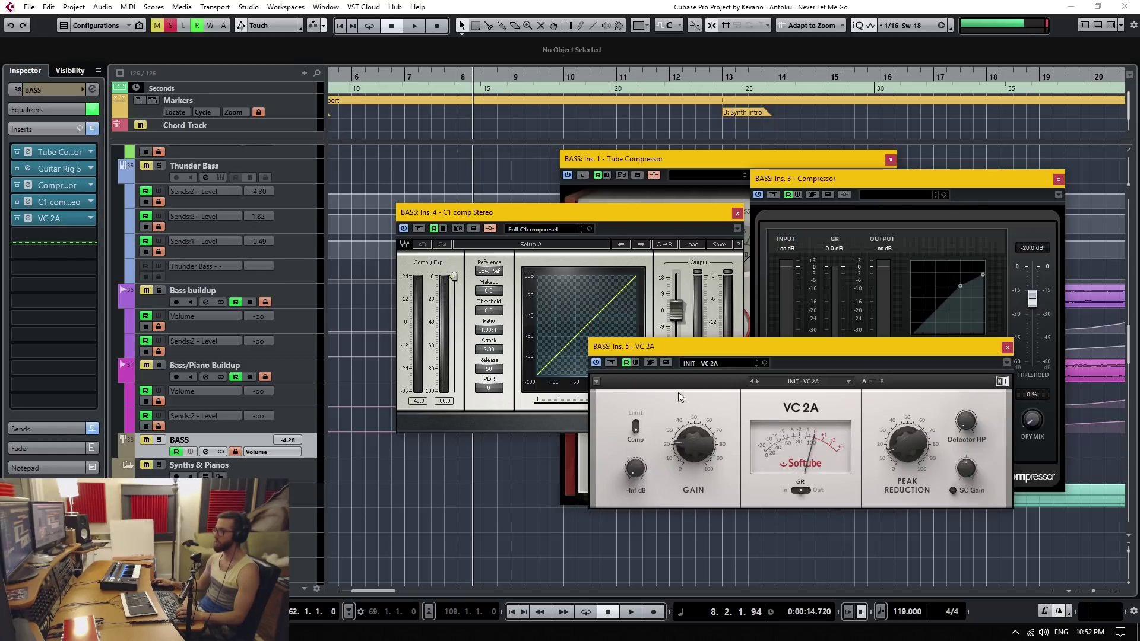
pyautogui.click(1008, 347)
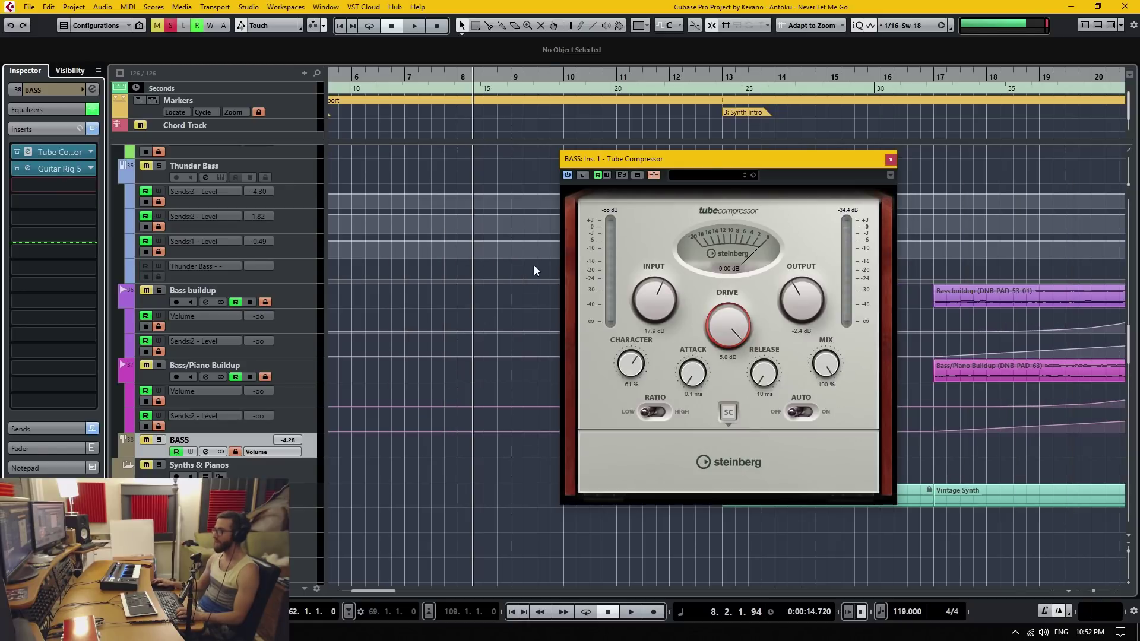
# Step: Nudge the Tube Compressor window and scroll the project back to the top
pyautogui.moveTo(753, 158)
pyautogui.mouseDown()
pyautogui.moveTo(721, 160)
pyautogui.moveTo(765, 161)
pyautogui.mouseUp()
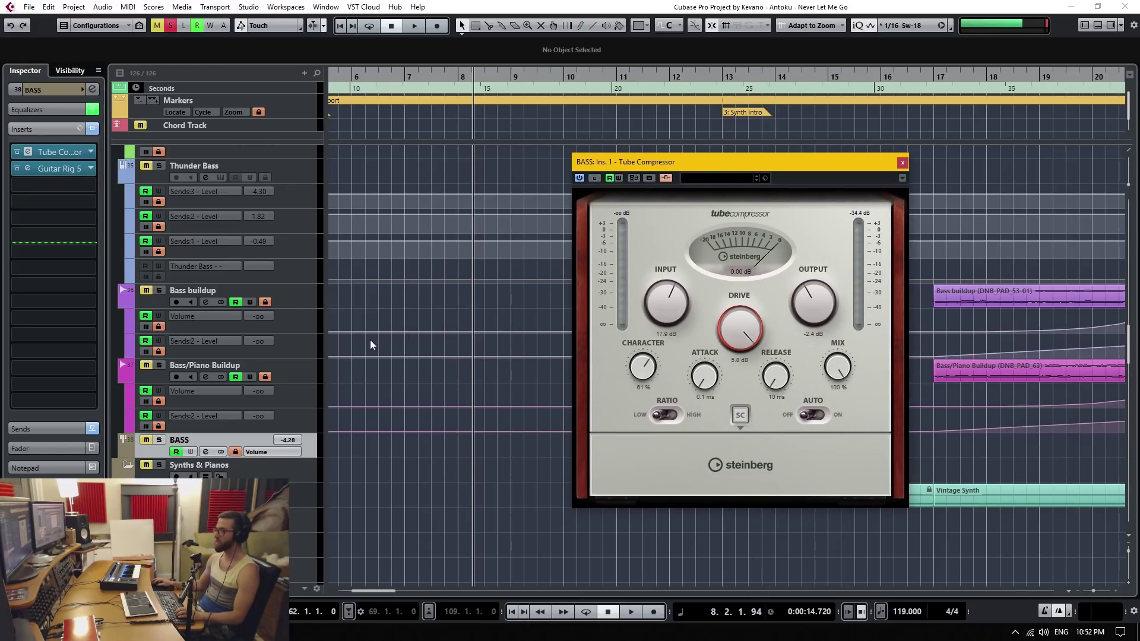
pyautogui.scroll(10, 432, 354)
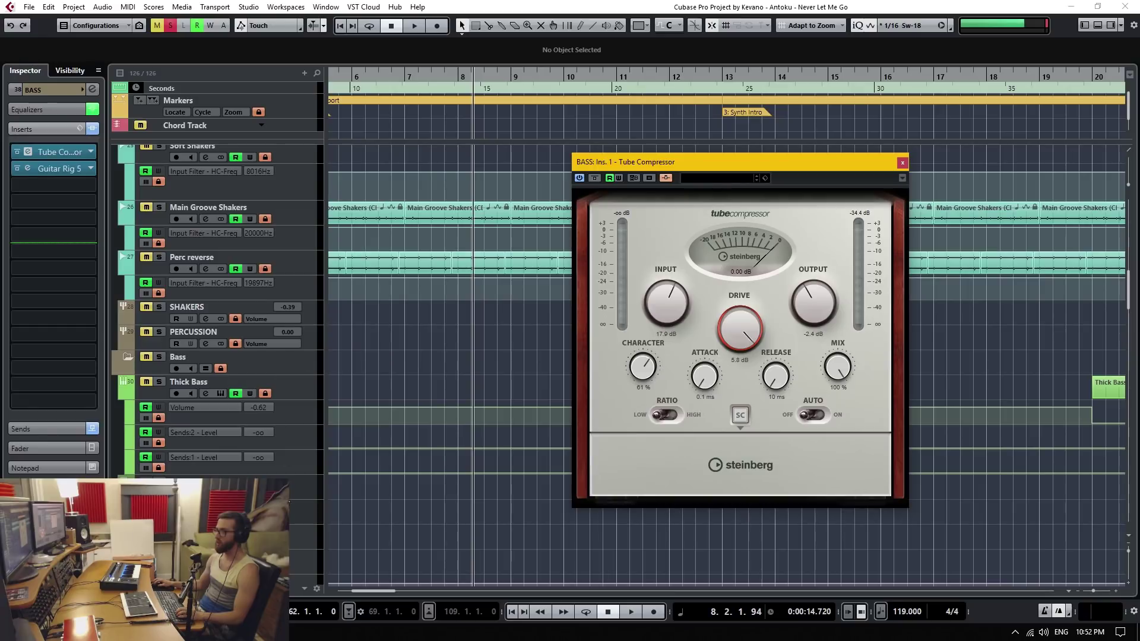
pyautogui.scroll(12, 498, 415)
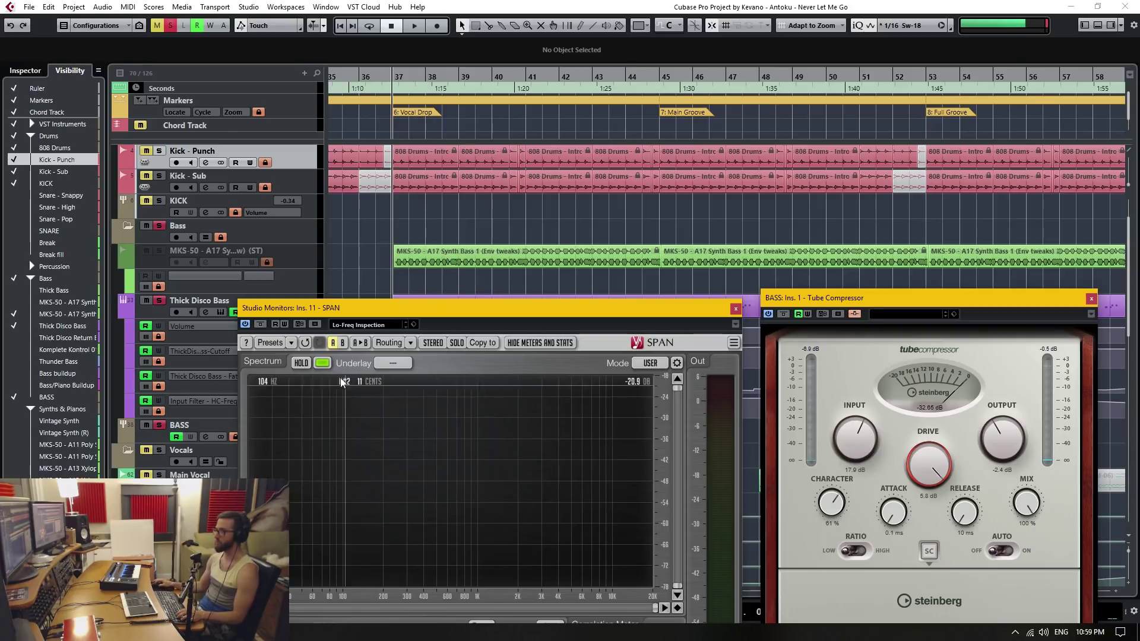
# Step: Audition the soloed KICK group, then the Bass folder, stopping with the playhead at bar 37
pyautogui.click(159, 227)
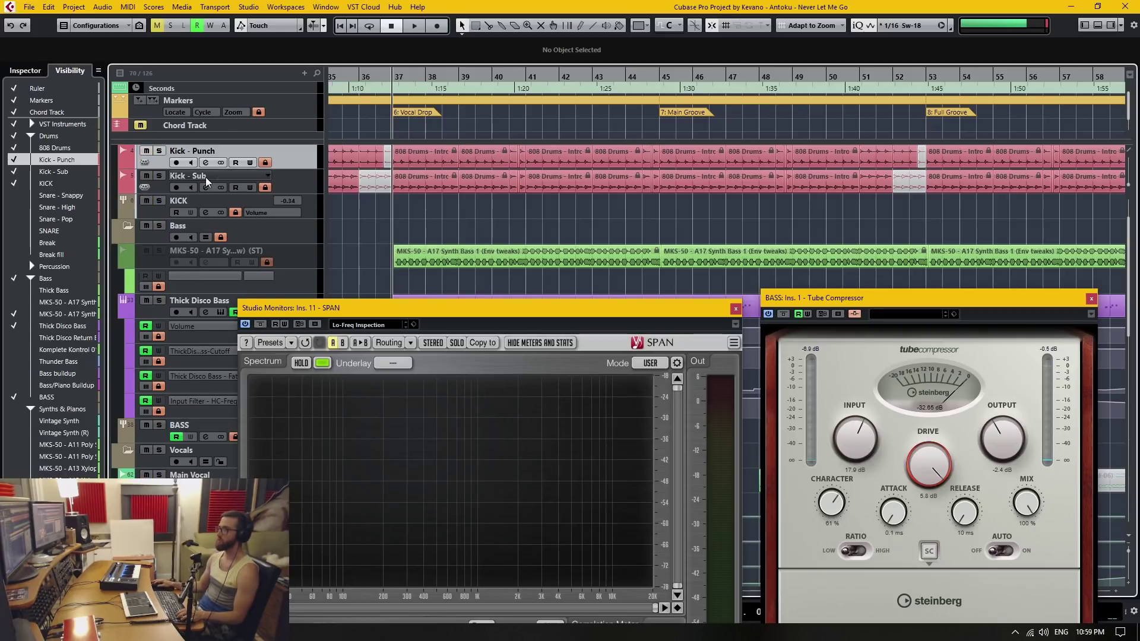
pyautogui.click(160, 200)
pyautogui.press('space')
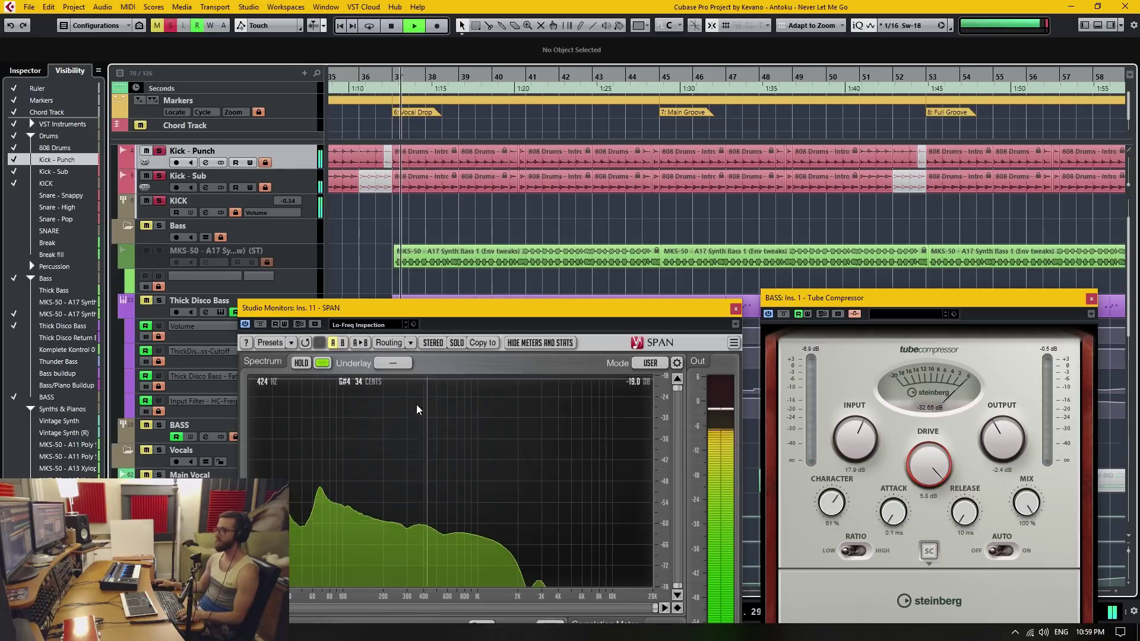
pyautogui.moveTo(319, 475)
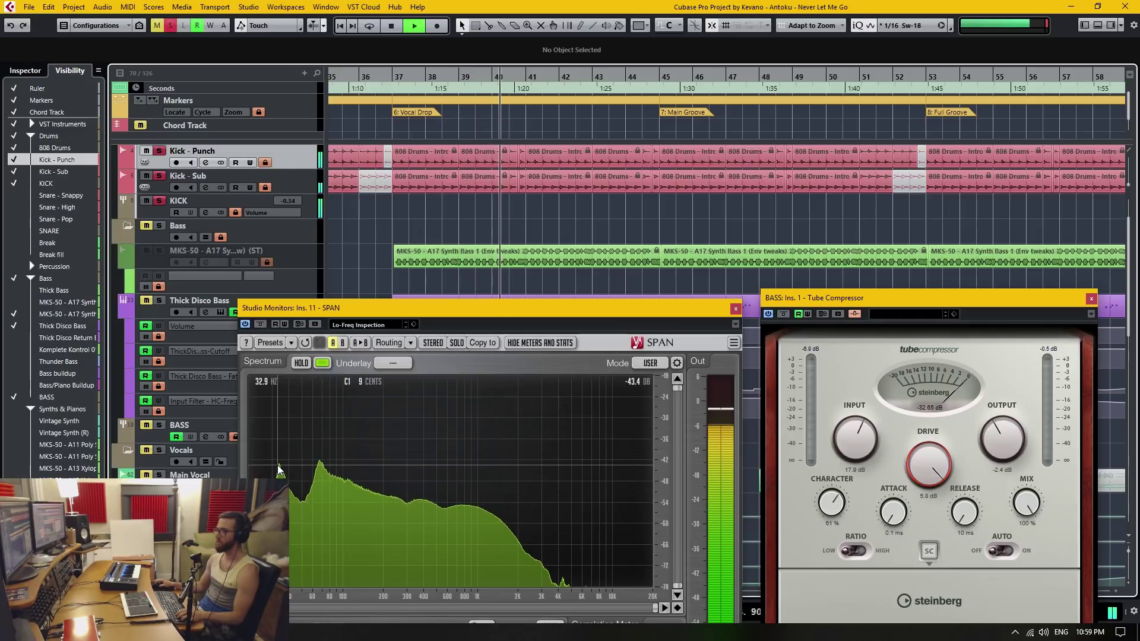
pyautogui.click(159, 226)
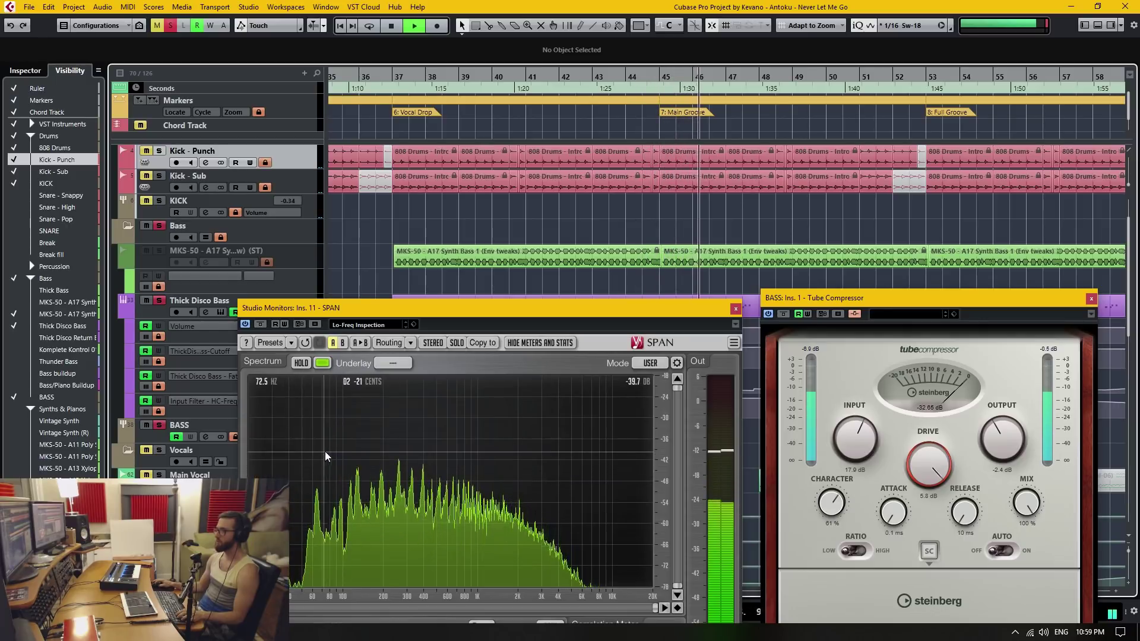
pyautogui.press('space')
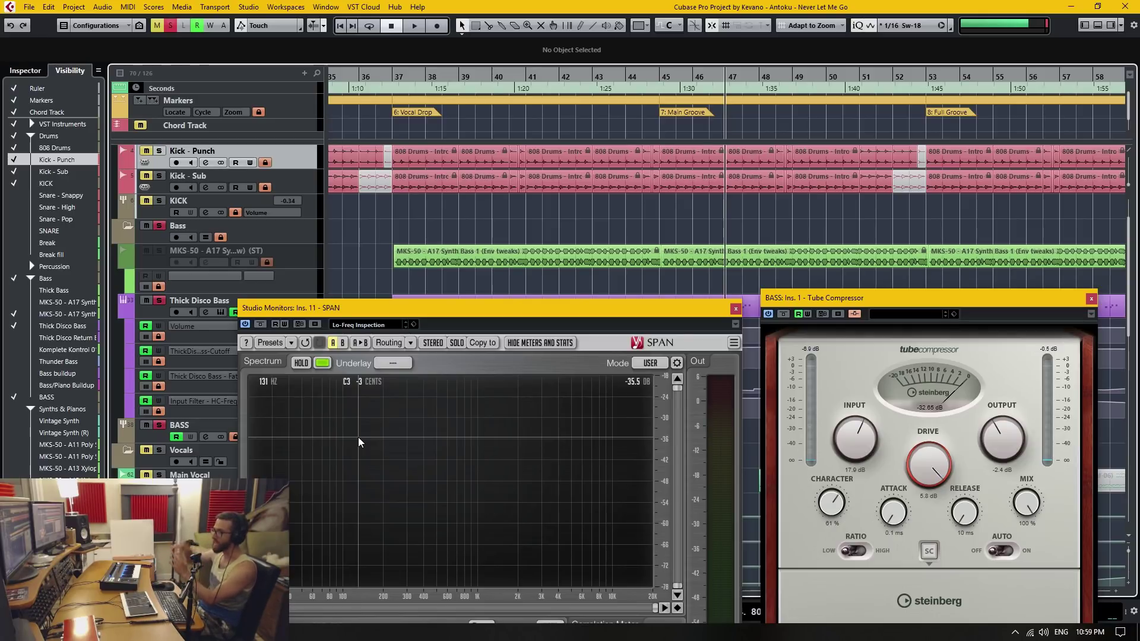
pyautogui.click(397, 84)
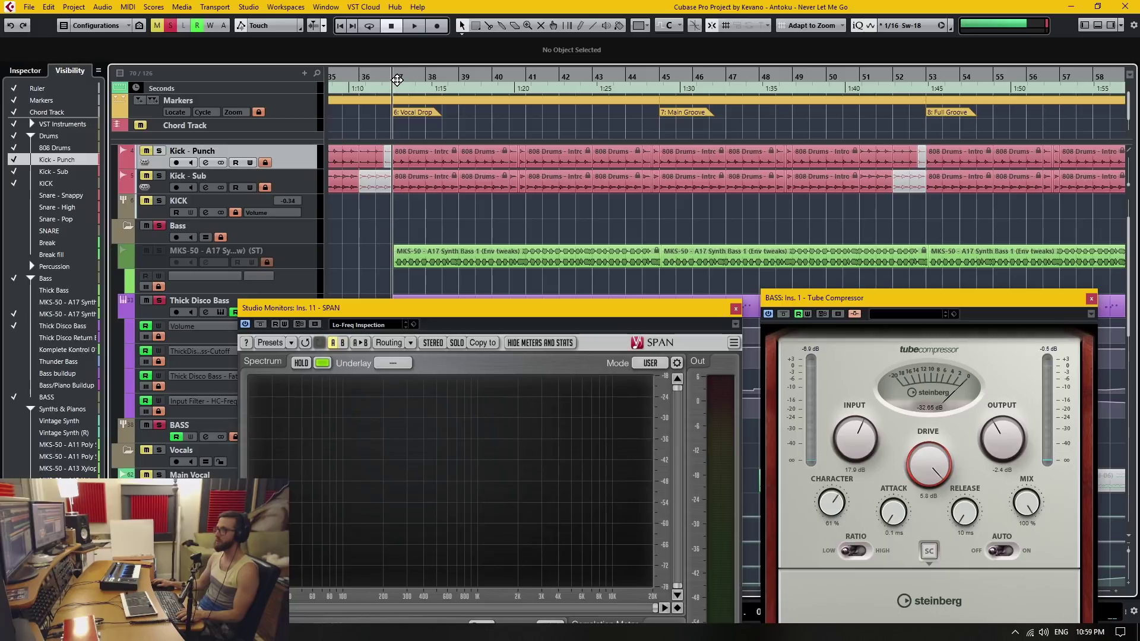
# Step: Select the Bass folder, raise the compressor window, and open the KICK Channel Settings
pyautogui.click(855, 301)
pyautogui.moveTo(914, 303); pyautogui.dragTo(910, 295)
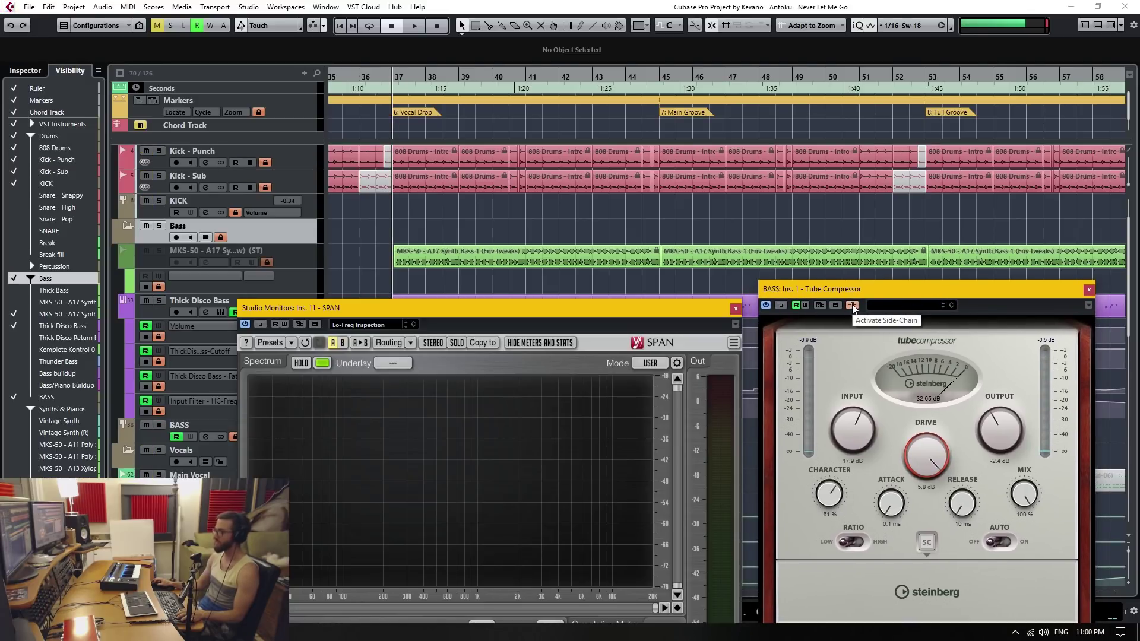
pyautogui.click(159, 215)
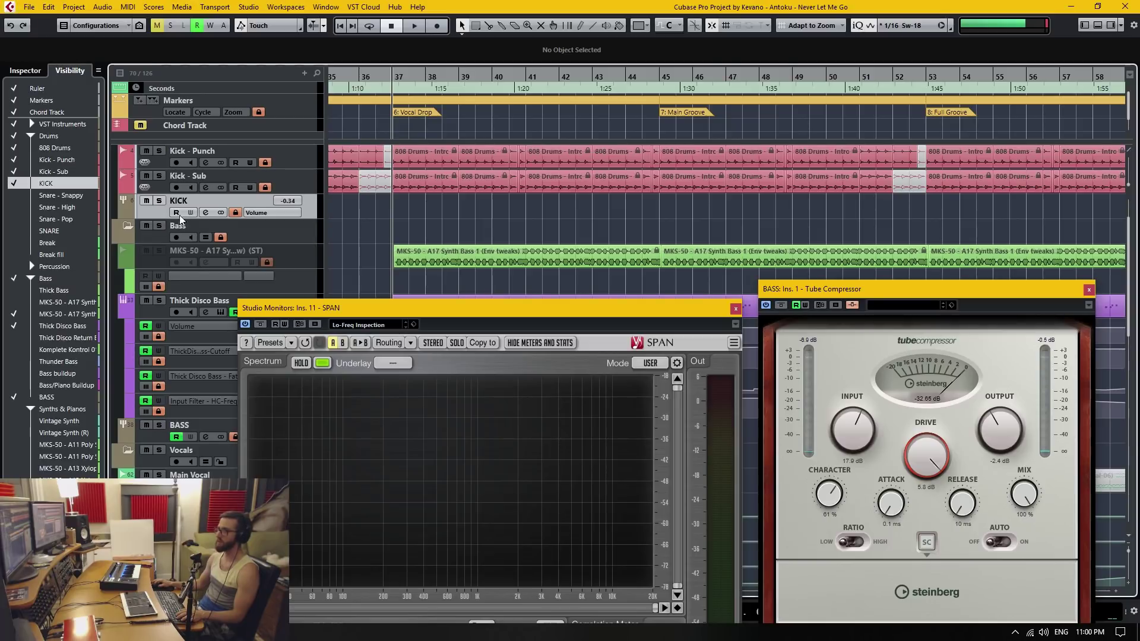
pyautogui.click(205, 212)
pyautogui.moveTo(732, 291); pyautogui.dragTo(595, 145)
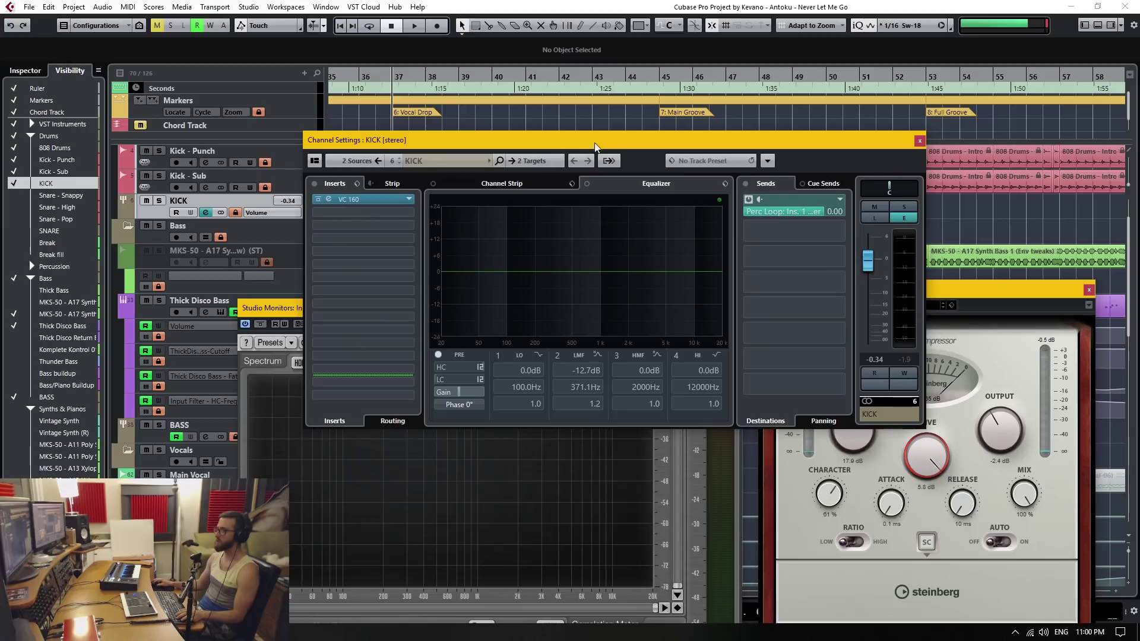
# Step: Route an active KICK send 2 to the BASS Ins. 1 Tube Compressor side-chain, then resume playback
pyautogui.click(818, 233)
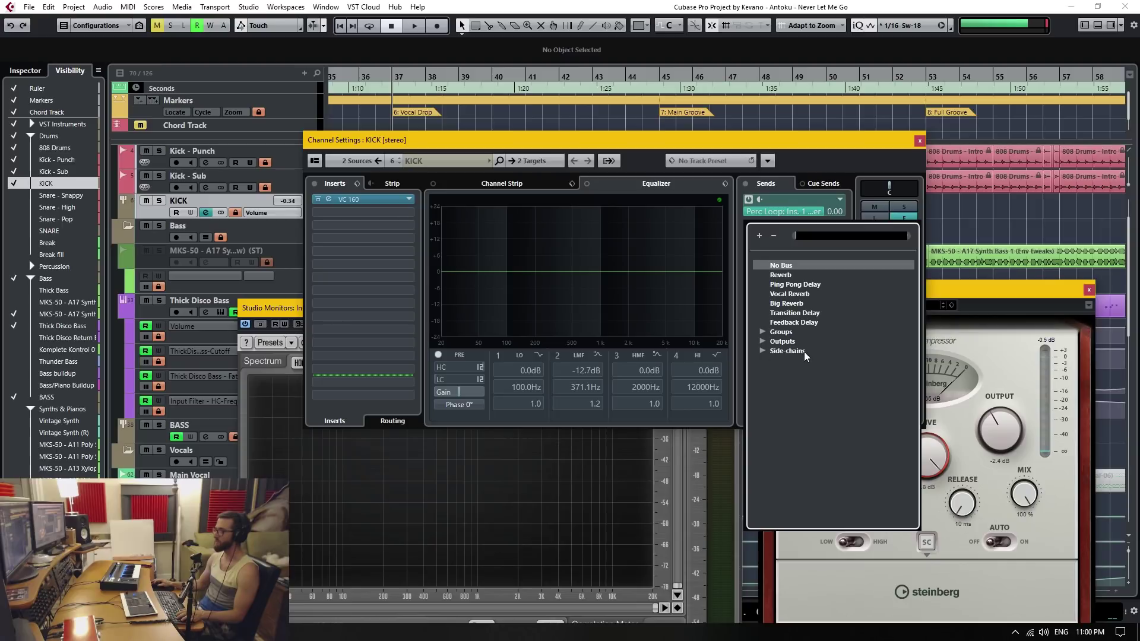
pyautogui.click(762, 351)
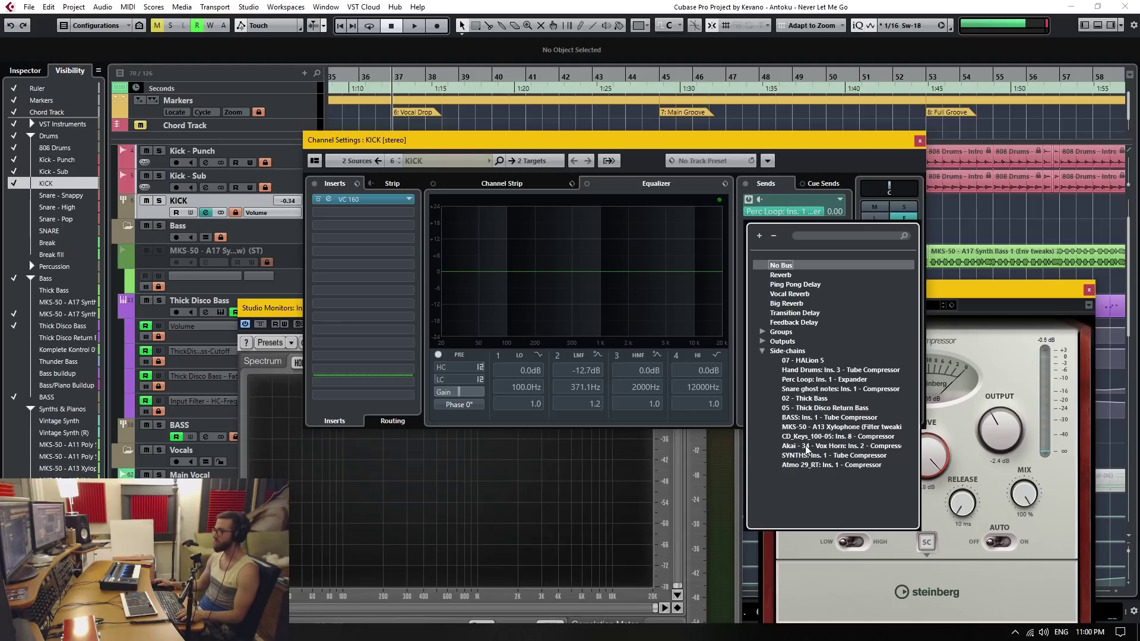
pyautogui.click(808, 418)
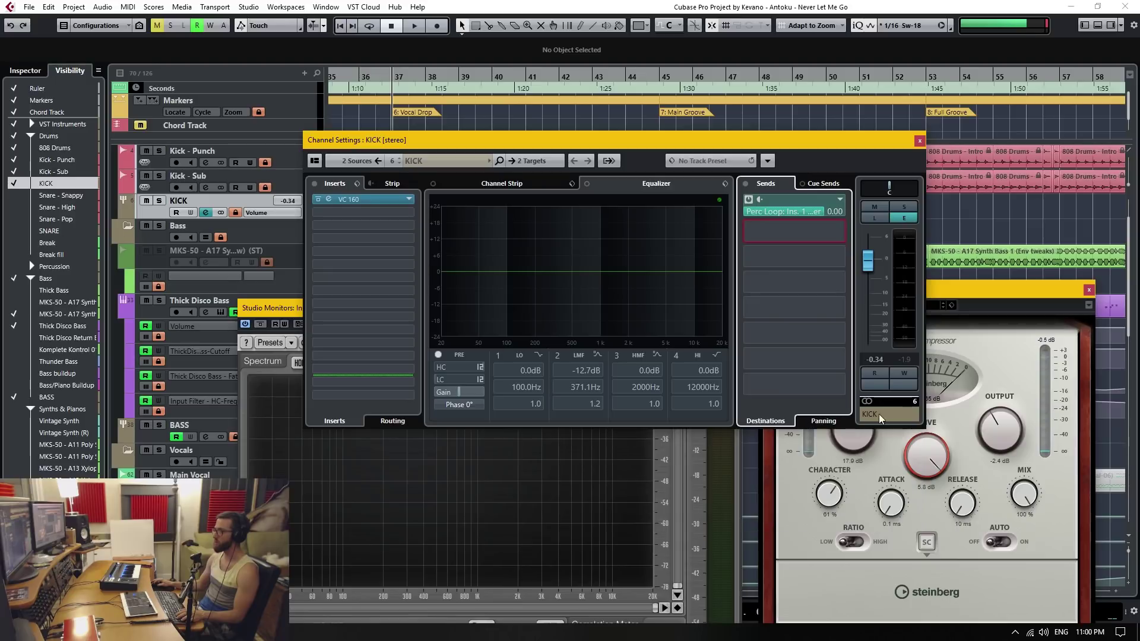
pyautogui.click(748, 224)
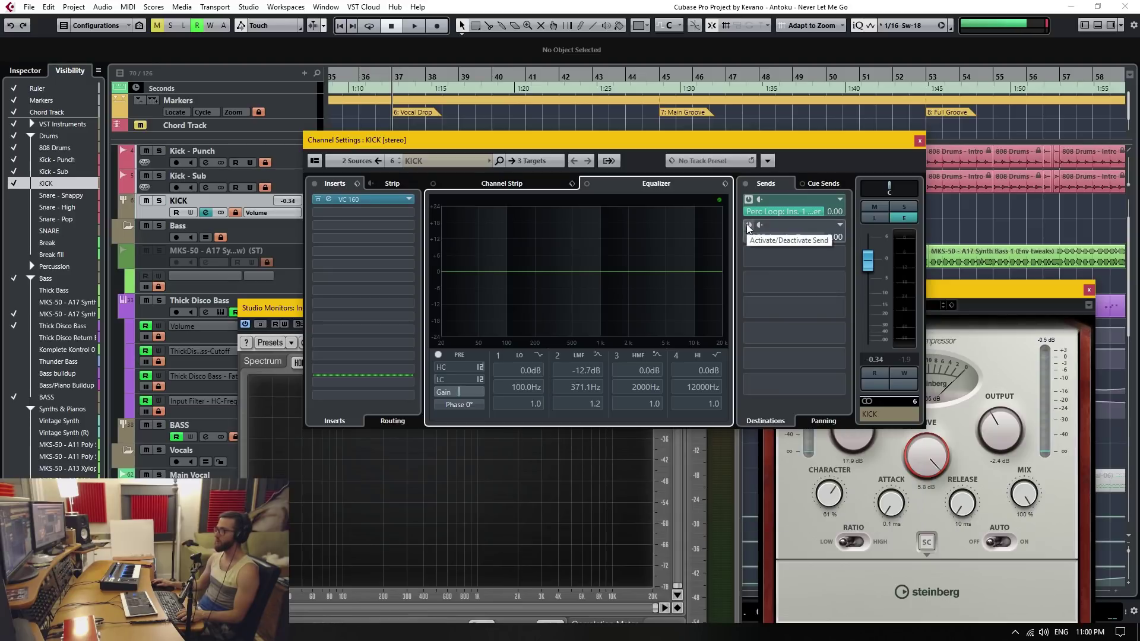
pyautogui.moveTo(839, 145); pyautogui.dragTo(861, 235)
pyautogui.press('space')
pyautogui.moveTo(1042, 289); pyautogui.dragTo(1021, 268)
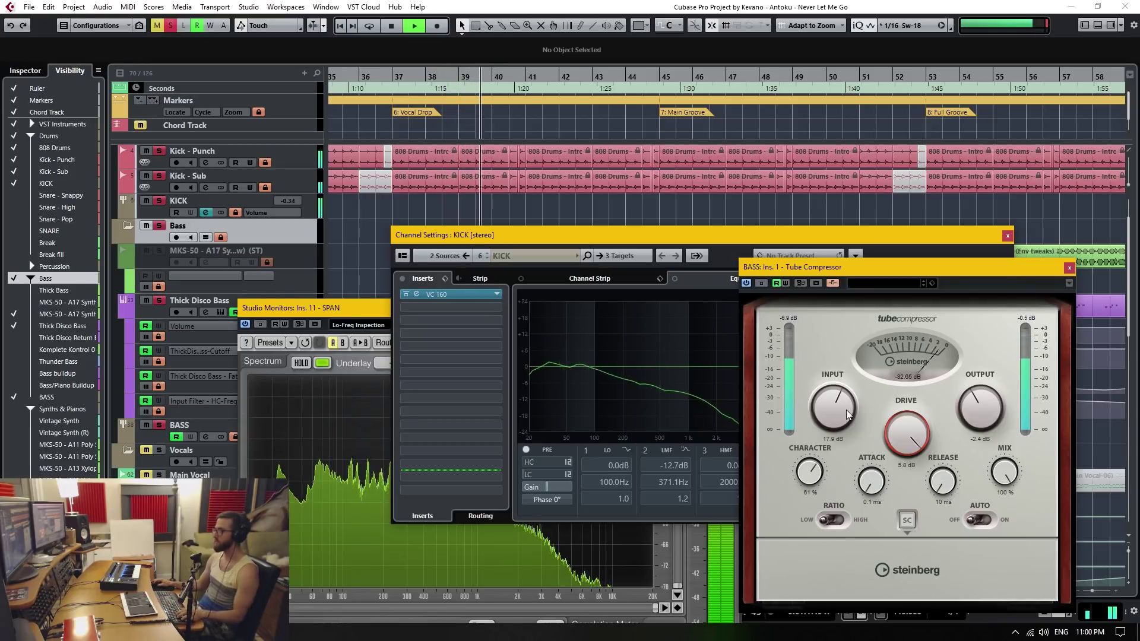
# Step: Set the KICK side-chain send to 2.49, RATIO to HIGH, and INPUT to 18.2 dB
pyautogui.moveTo(846, 409); pyautogui.dragTo(849, 389)
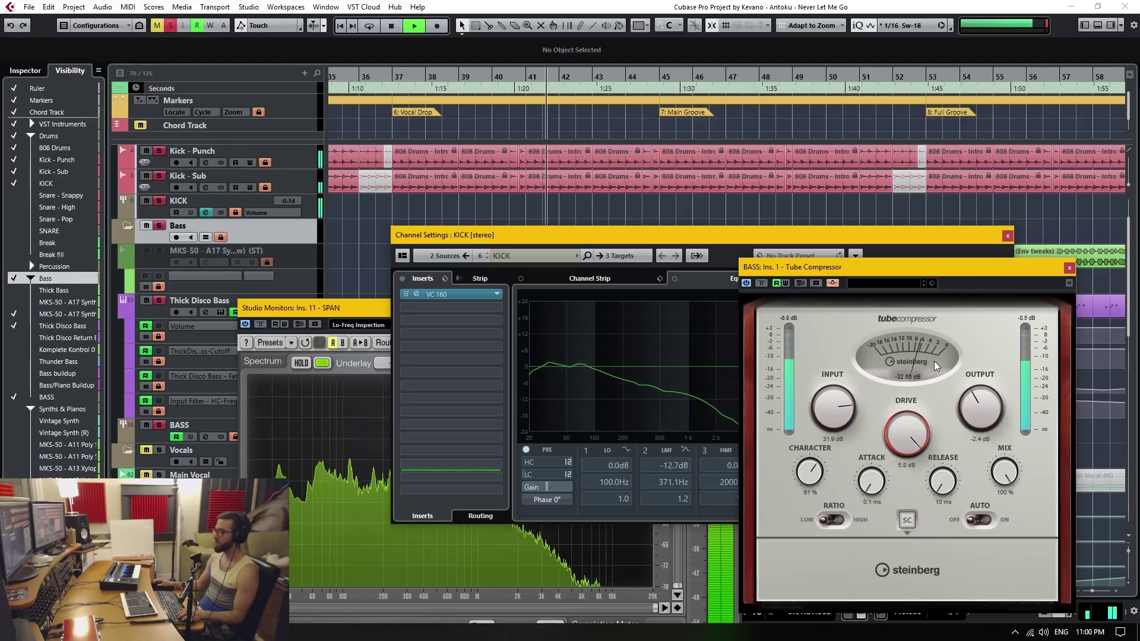
pyautogui.moveTo(984, 270); pyautogui.dragTo(712, 202)
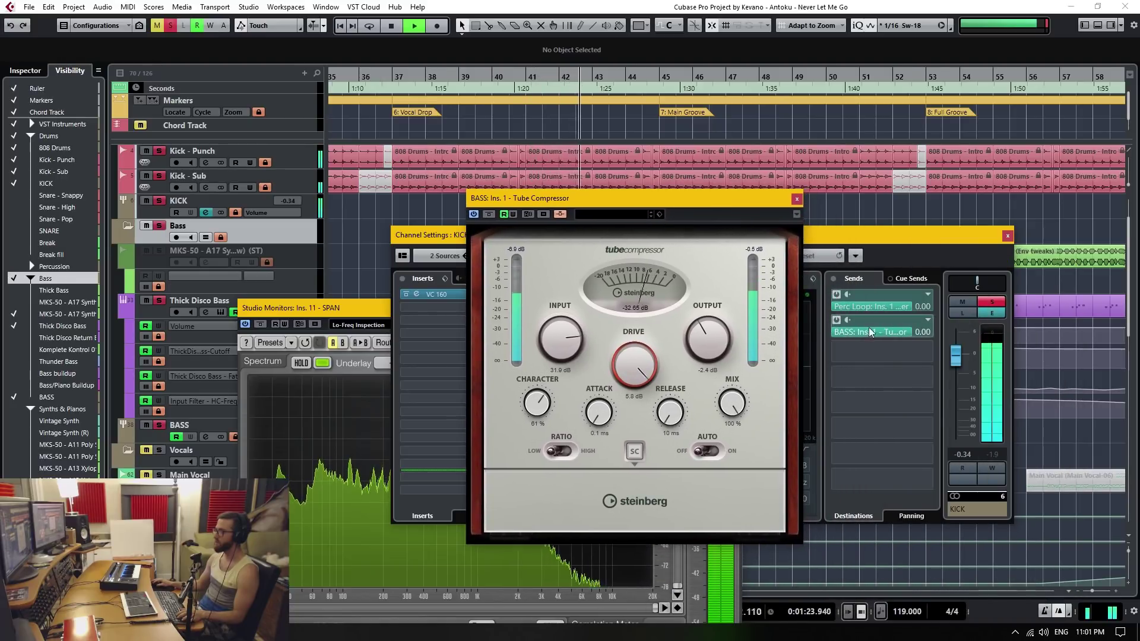
pyautogui.click(908, 332)
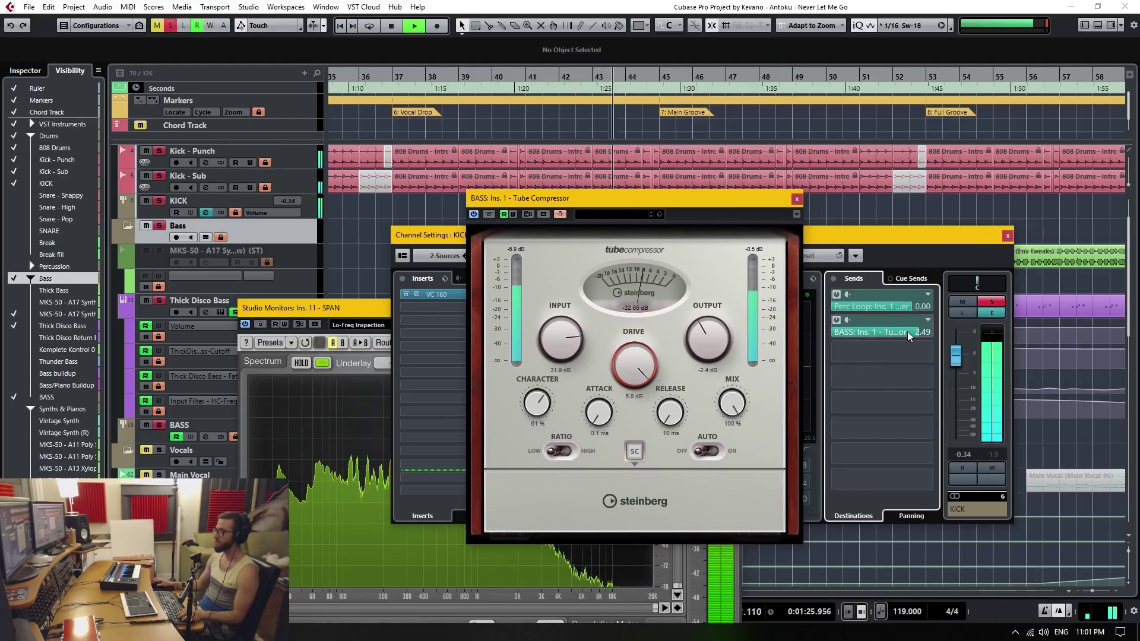
pyautogui.moveTo(705, 198); pyautogui.dragTo(764, 185)
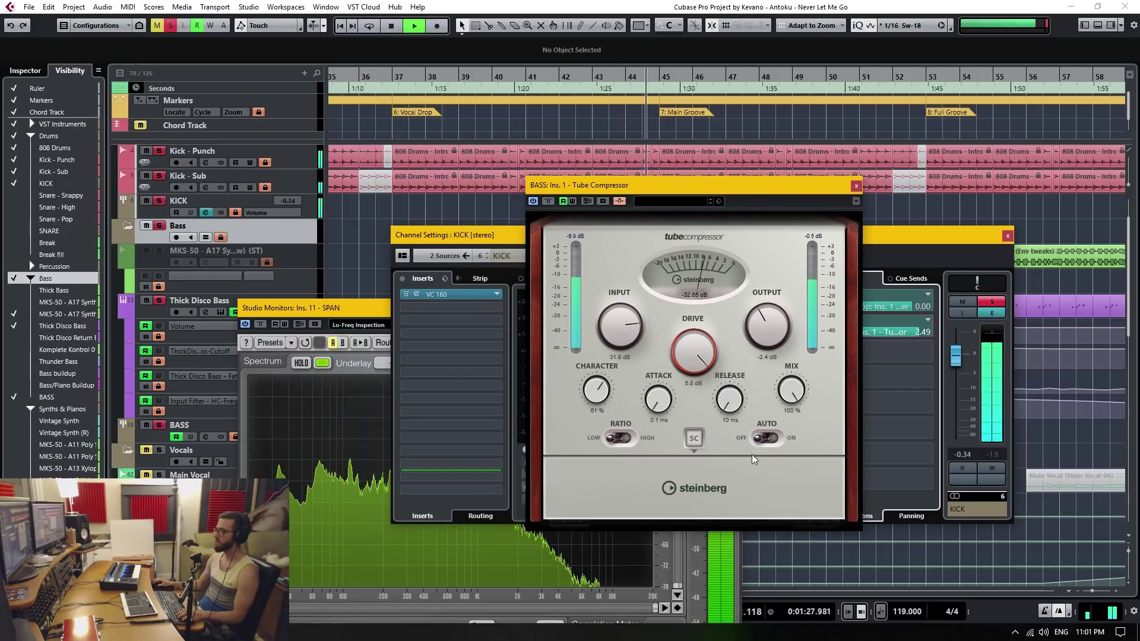
pyautogui.click(617, 441)
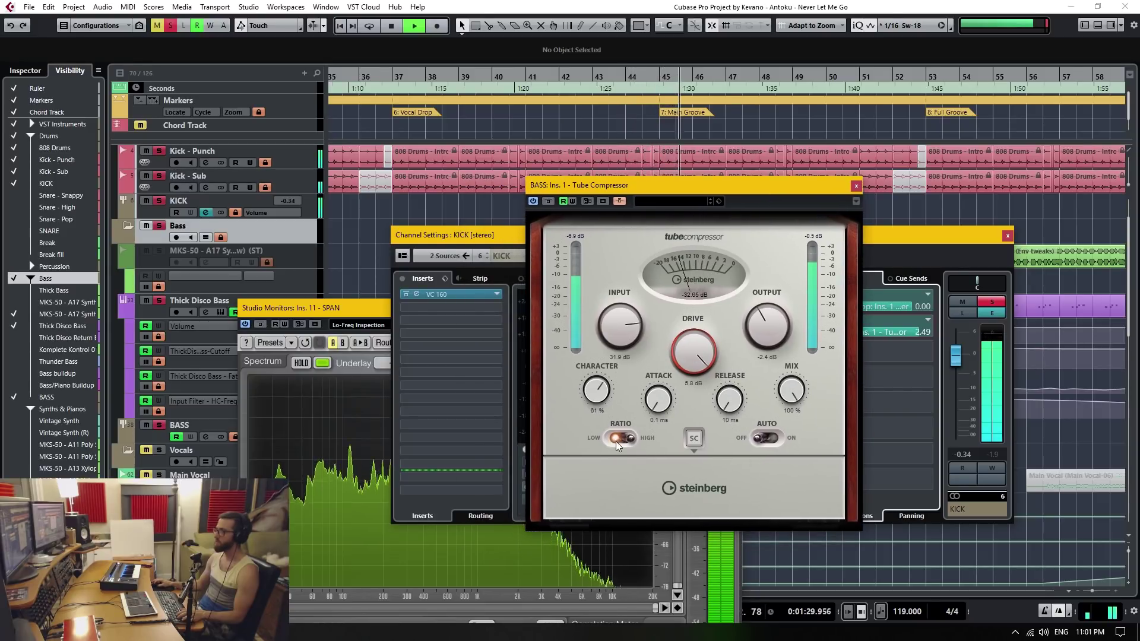
pyautogui.moveTo(629, 330); pyautogui.dragTo(627, 350)
pyautogui.click(815, 236)
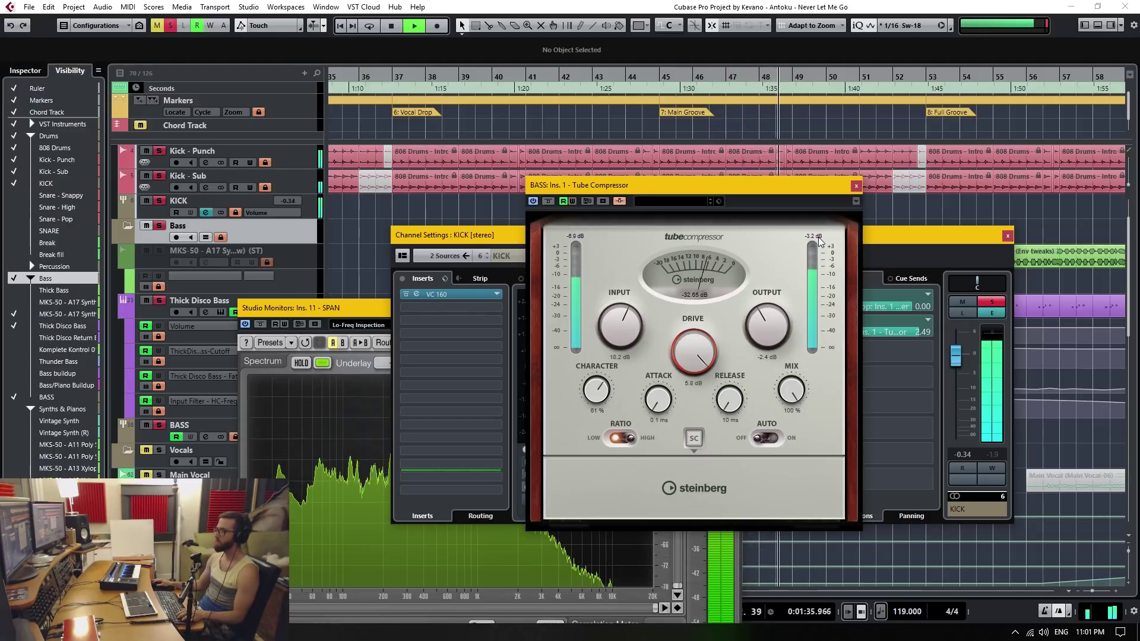
# Step: Set attack to 7.6 ms, leave AUTO off, and shorten the release from 144 ms to 104 ms
pyautogui.moveTo(733, 409); pyautogui.dragTo(734, 387)
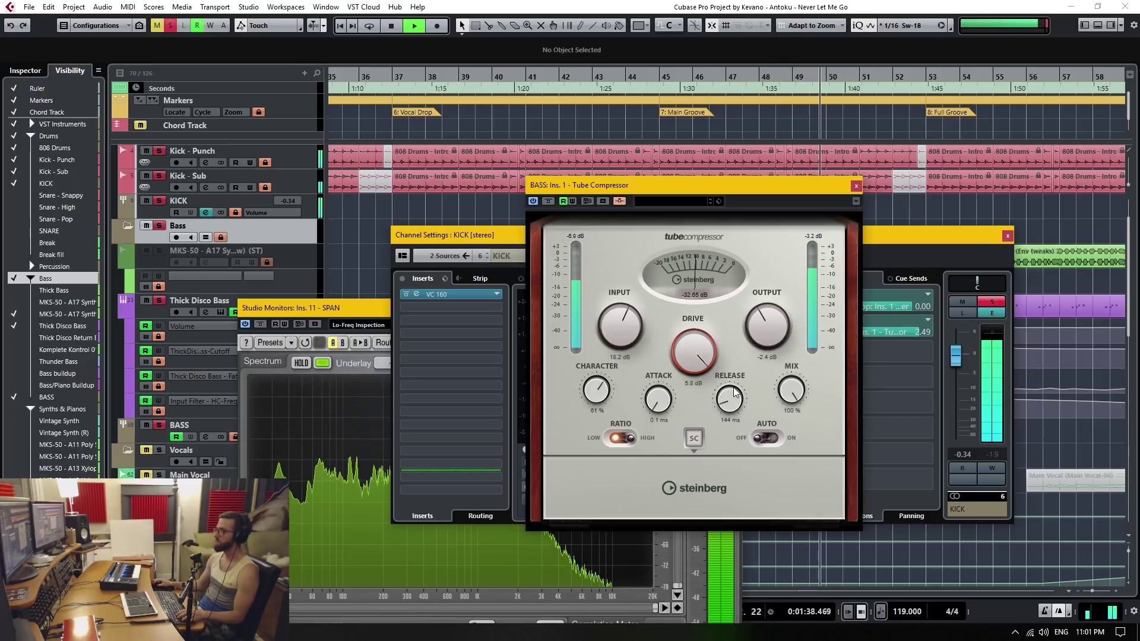
pyautogui.click(766, 438)
pyautogui.moveTo(661, 409); pyautogui.dragTo(663, 400)
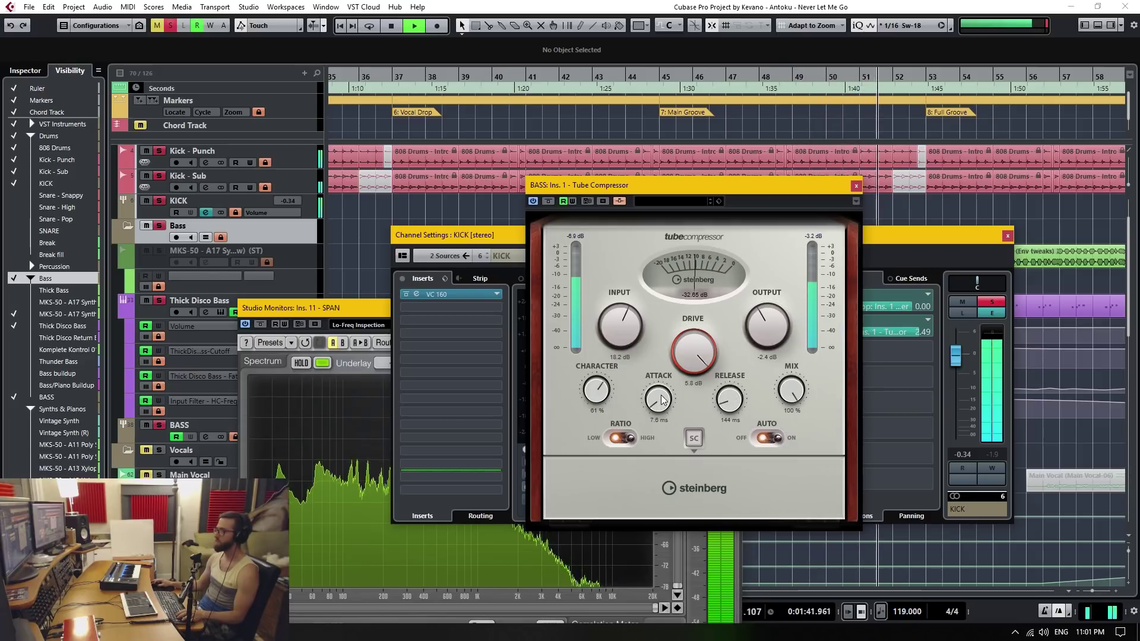
pyautogui.click(767, 438)
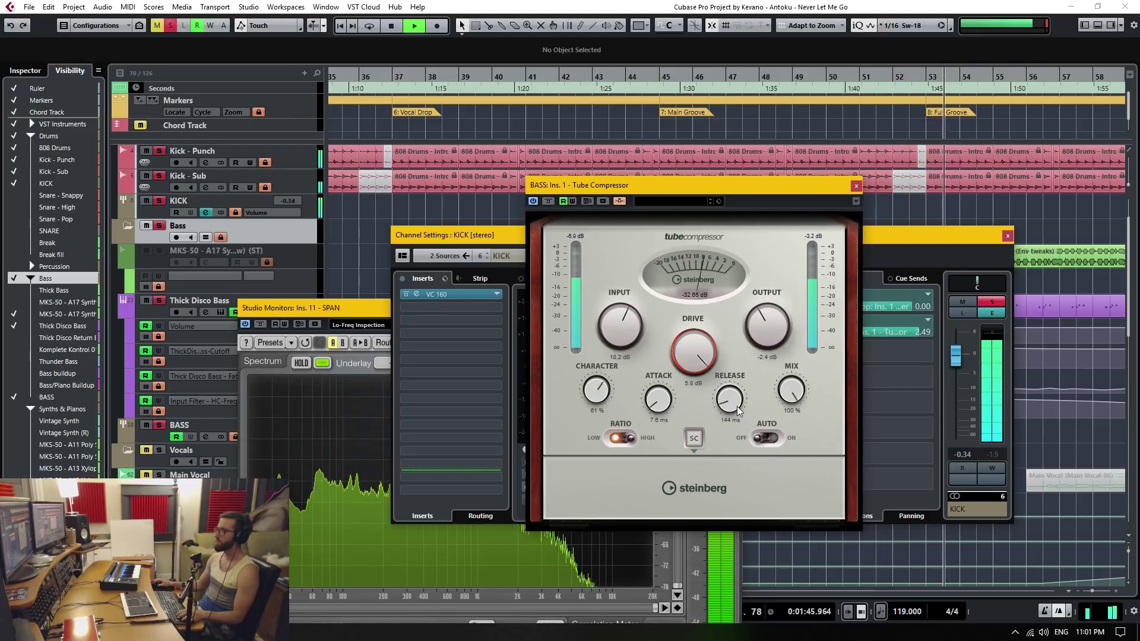
pyautogui.moveTo(737, 406); pyautogui.dragTo(738, 422)
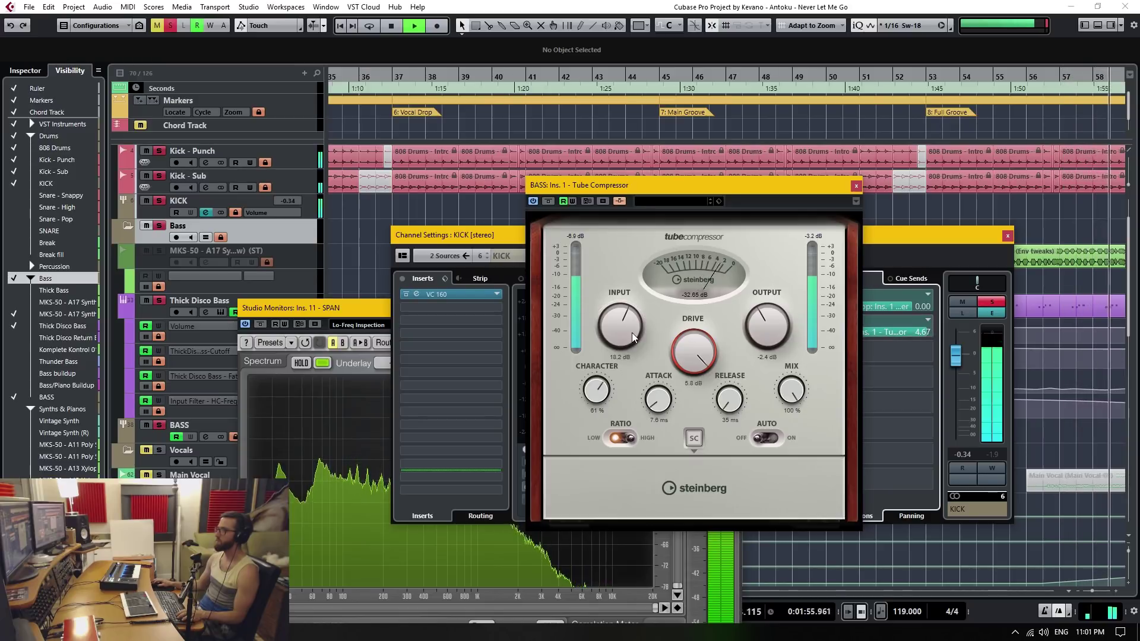
# Step: Set the Tube Compressor input to 19.1 dB and attack to 0.1 ms, then stop playback
pyautogui.moveTo(631, 334); pyautogui.dragTo(632, 330)
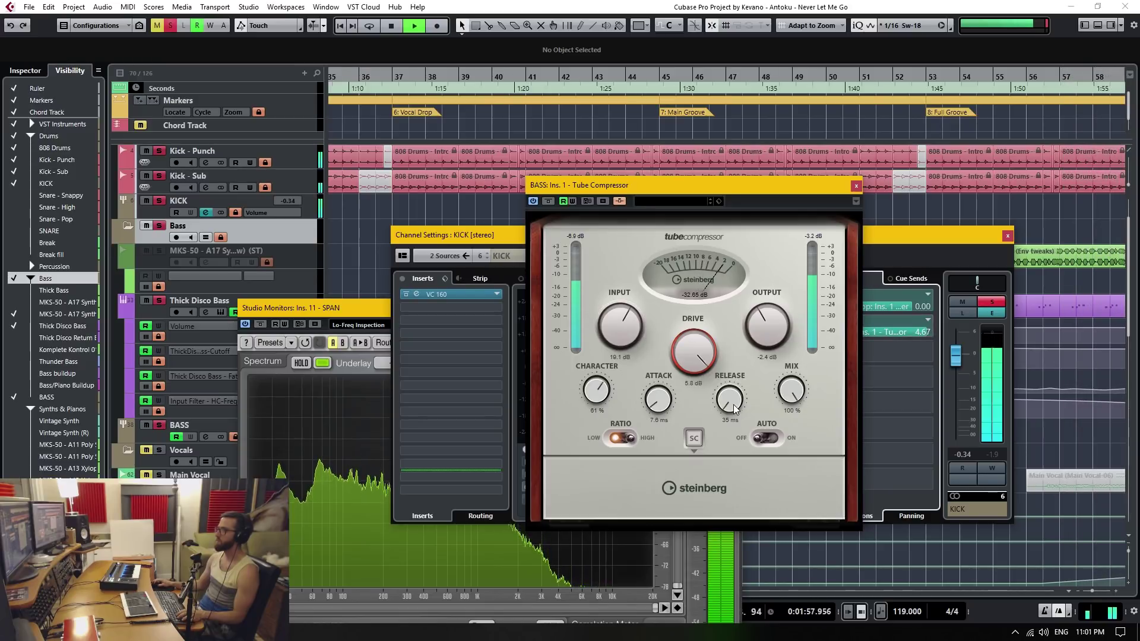
pyautogui.moveTo(664, 402); pyautogui.dragTo(662, 418)
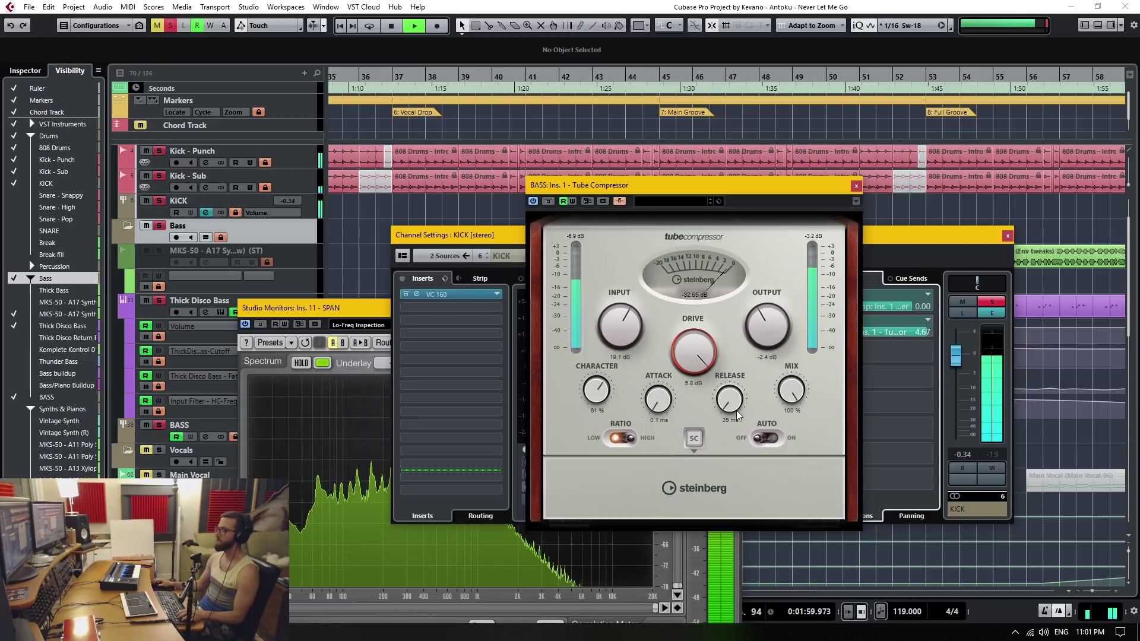
pyautogui.press('space')
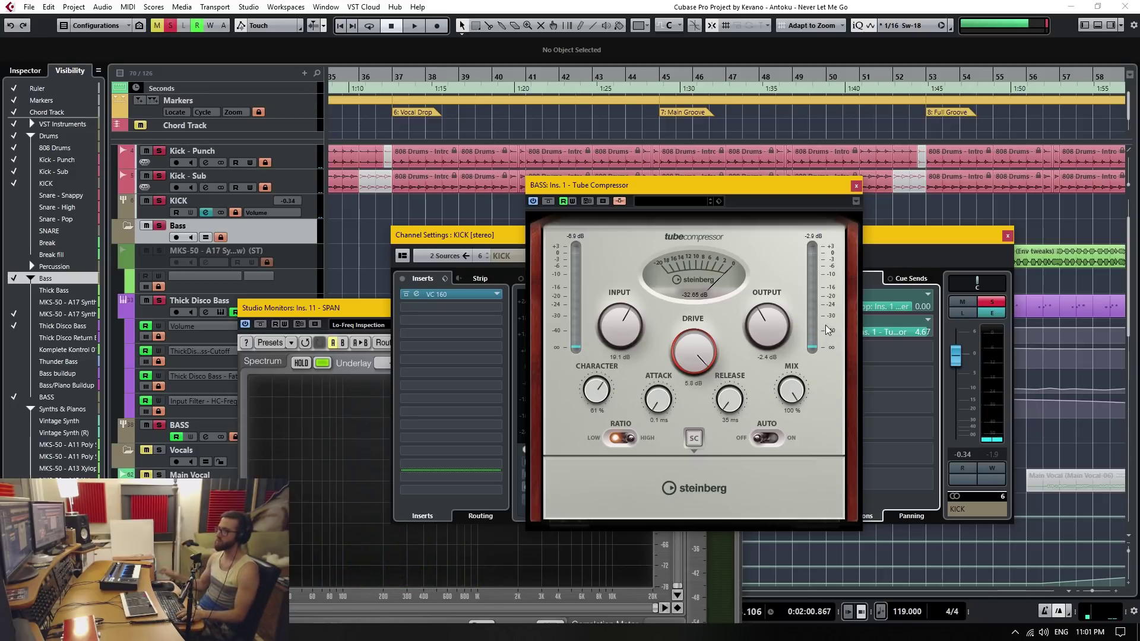
pyautogui.moveTo(675, 184); pyautogui.dragTo(717, 164)
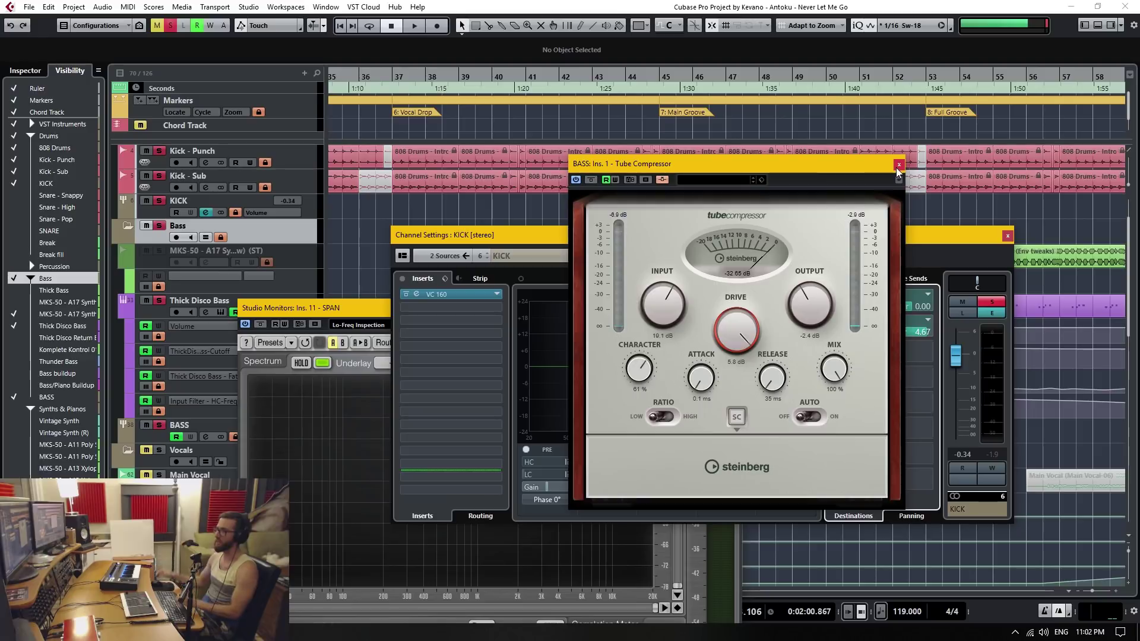
# Step: Load the Steinberg Compressor into the KICK channel's second insert, then close its window
pyautogui.click(493, 308)
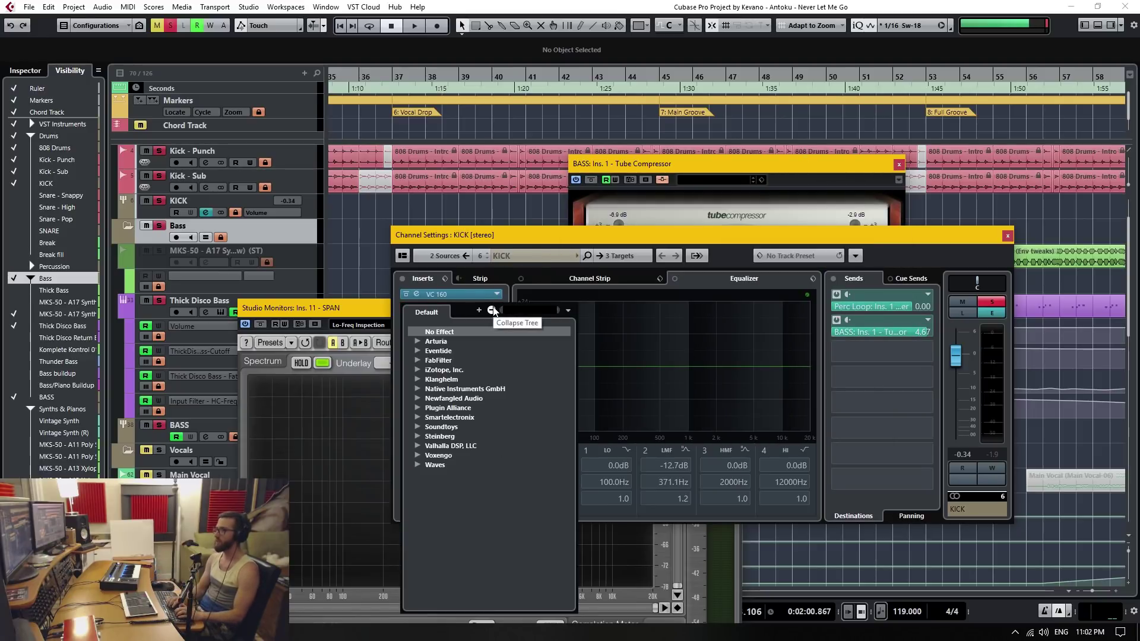
pyautogui.write('compre')
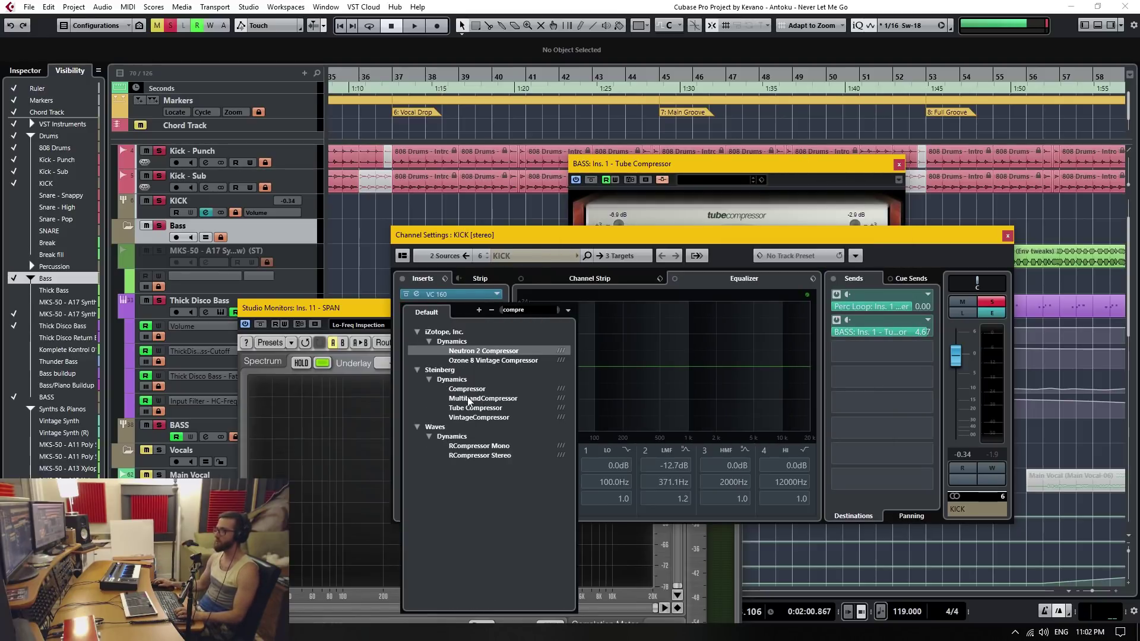
pyautogui.click(466, 390)
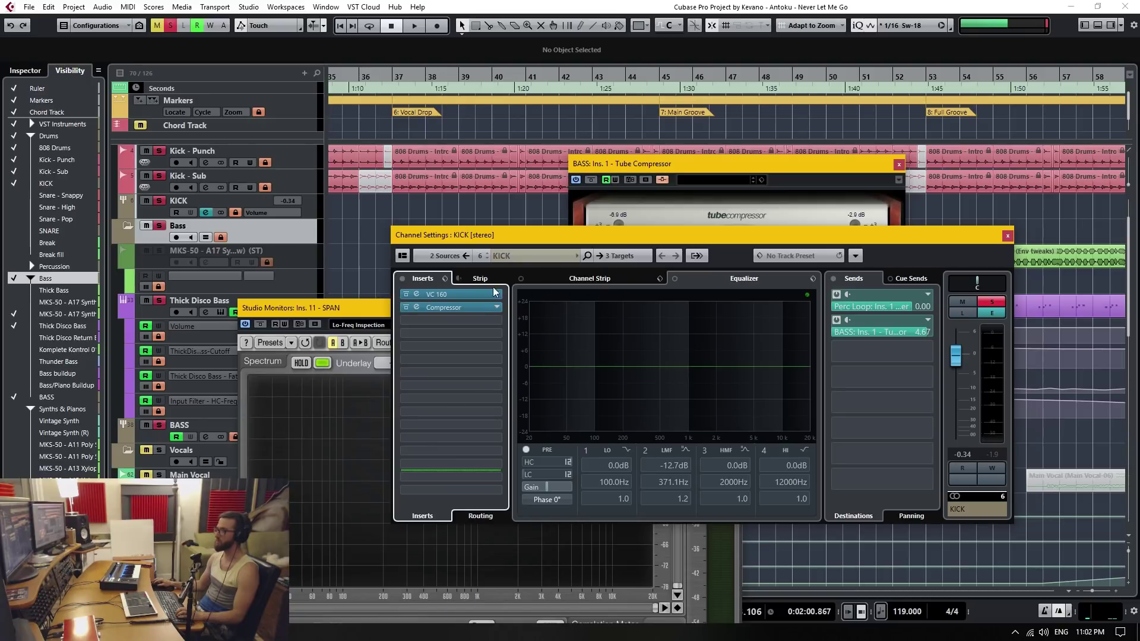
pyautogui.moveTo(883, 132); pyautogui.dragTo(627, 121)
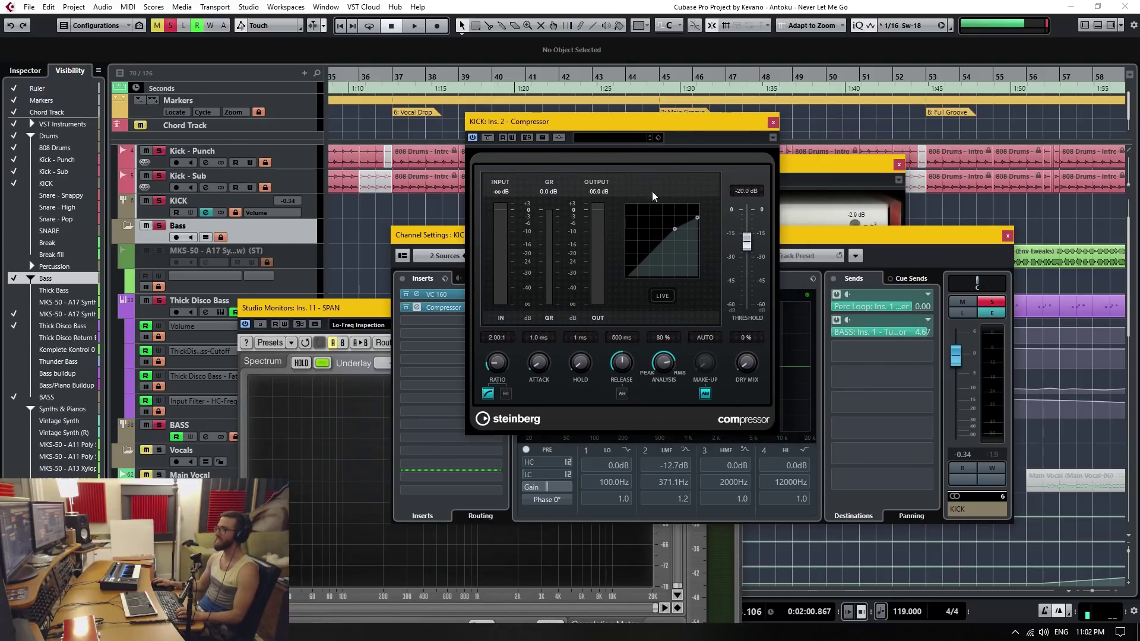
pyautogui.click(773, 123)
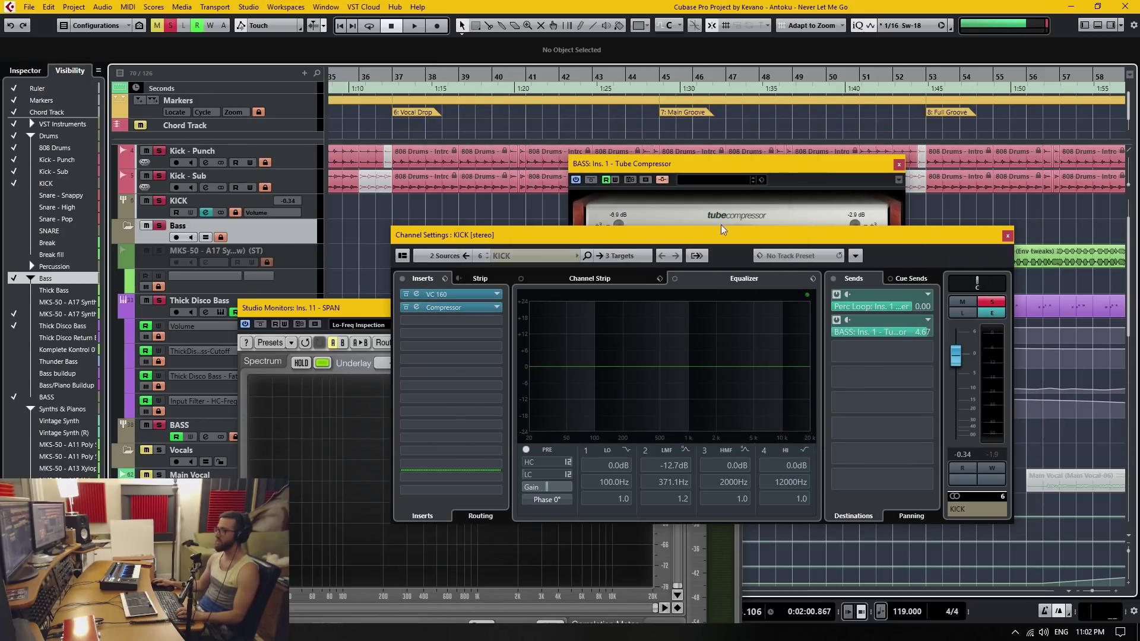
# Step: Set KICK's second insert back to No Effect and close the Channel Settings and plug-in windows
pyautogui.click(496, 307)
pyautogui.click(461, 331)
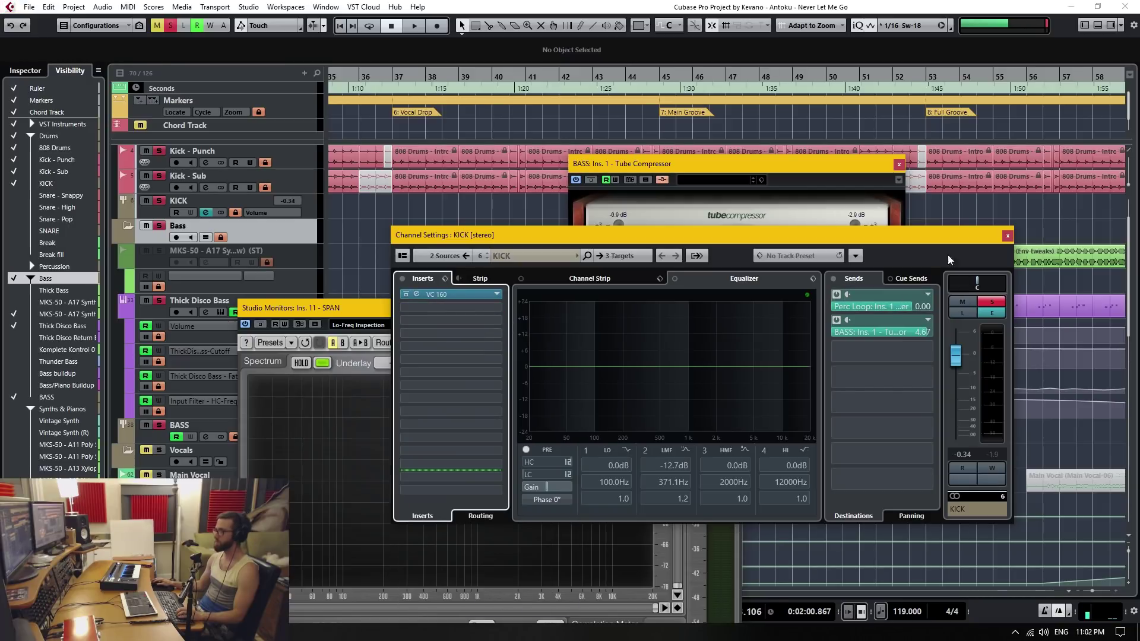
pyautogui.click(1008, 236)
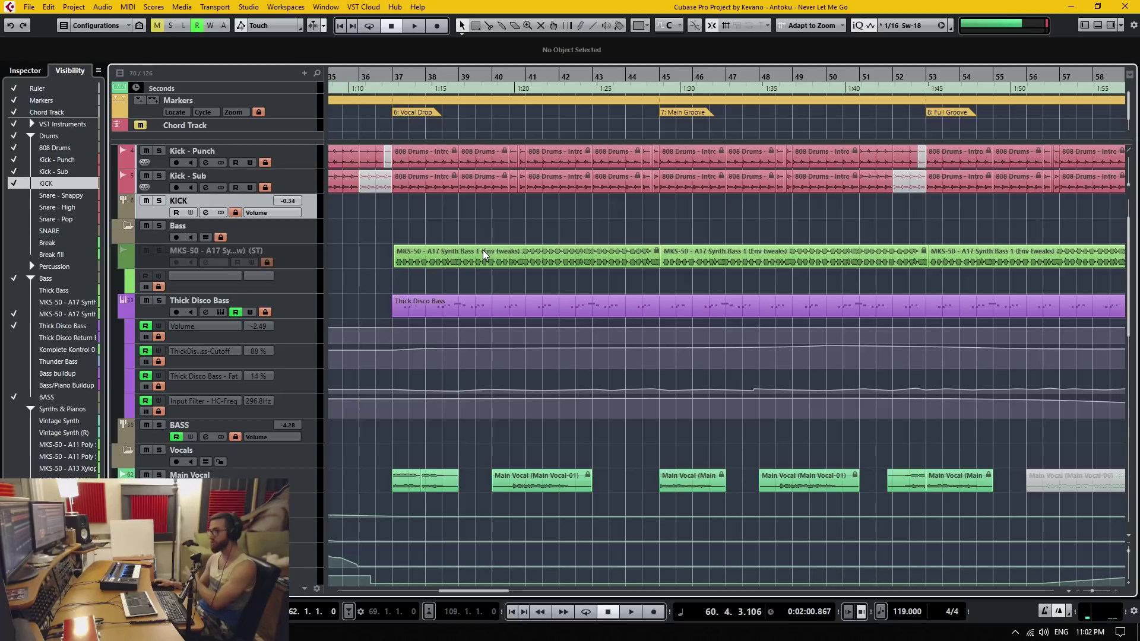
# Step: Scroll the track list down to the VOCALS group, vocal sample tracks and FX Channels
pyautogui.scroll(-15, 559, 270)
pyautogui.scroll(-3, 558, 360)
pyautogui.scroll(4, 552, 366)
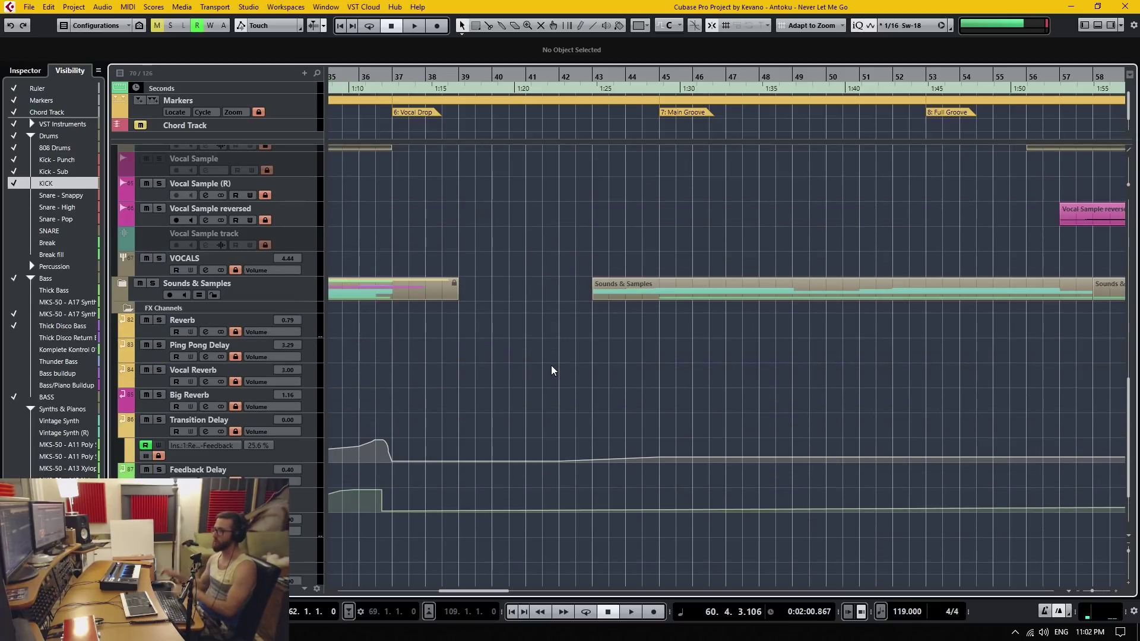
pyautogui.scroll(-6, 550, 335)
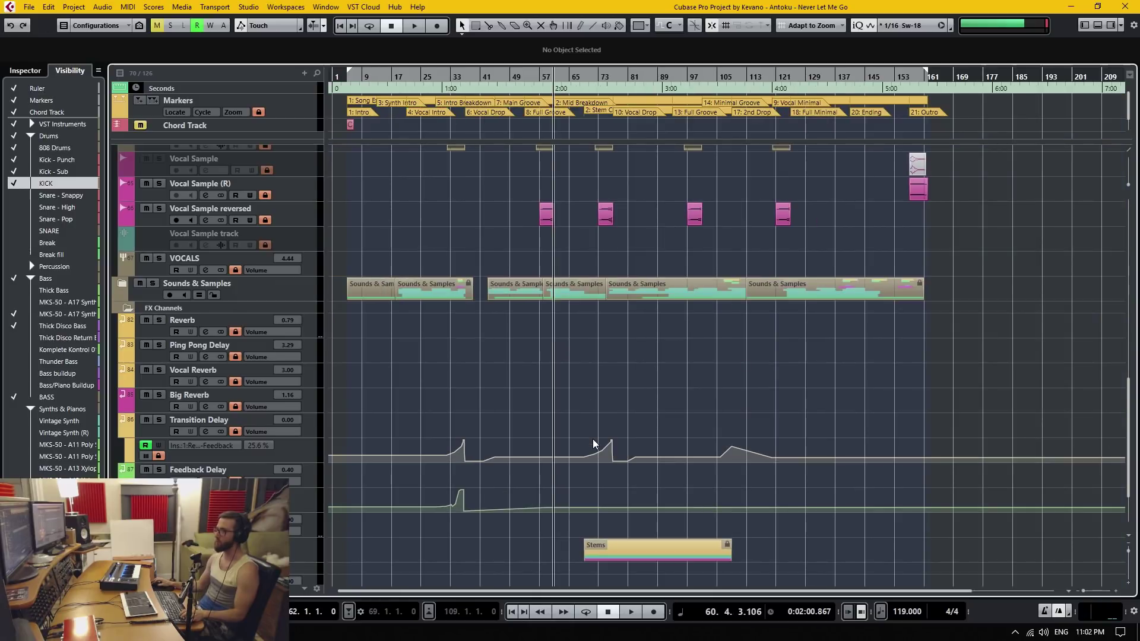
pyautogui.scroll(-3, 588, 440)
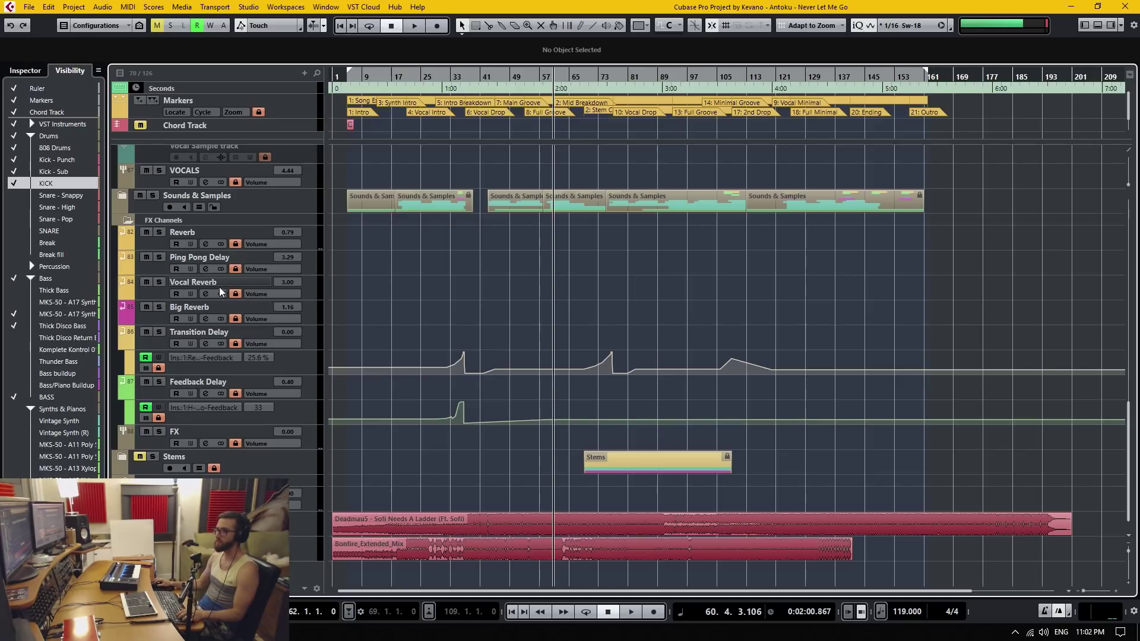
pyautogui.scroll(3, 218, 301)
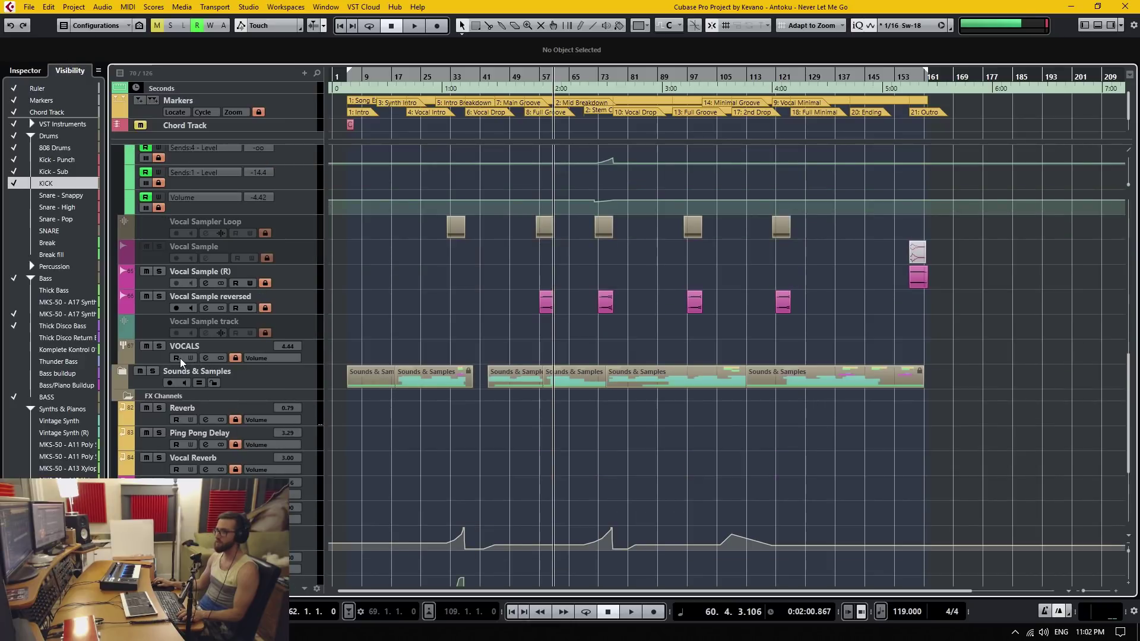
# Step: Open the VOCALS Channel Settings and expand Side-chains in the send destination list
pyautogui.click(203, 358)
pyautogui.click(920, 323)
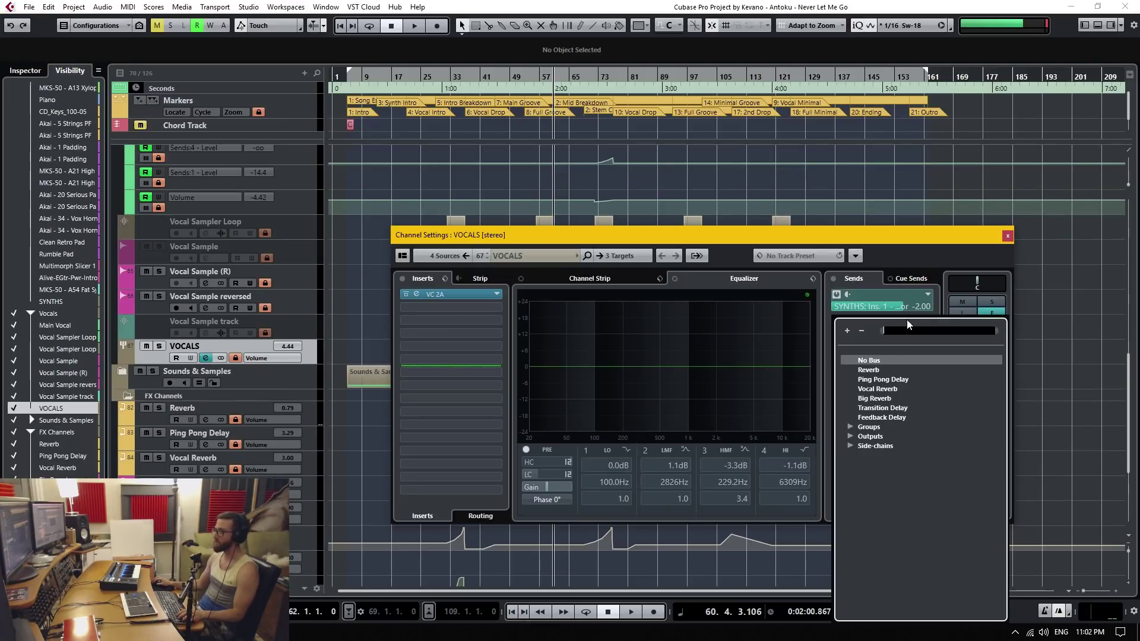
pyautogui.click(851, 446)
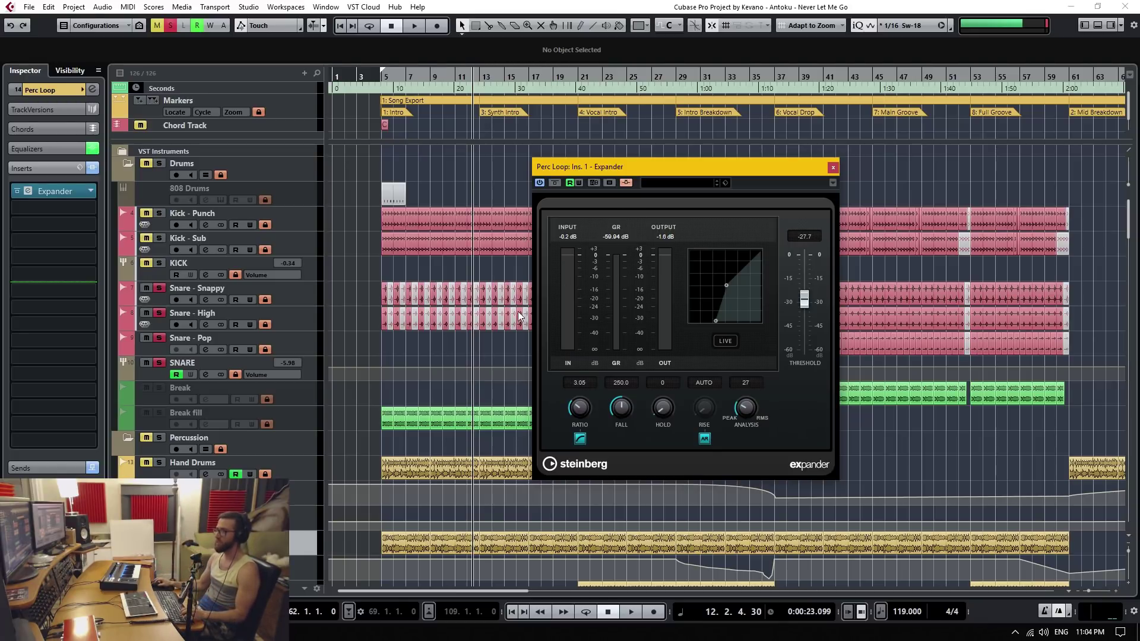
# Step: Unsolo the snare tracks, then play and stop from bar 37
pyautogui.scroll(5, 429, 352)
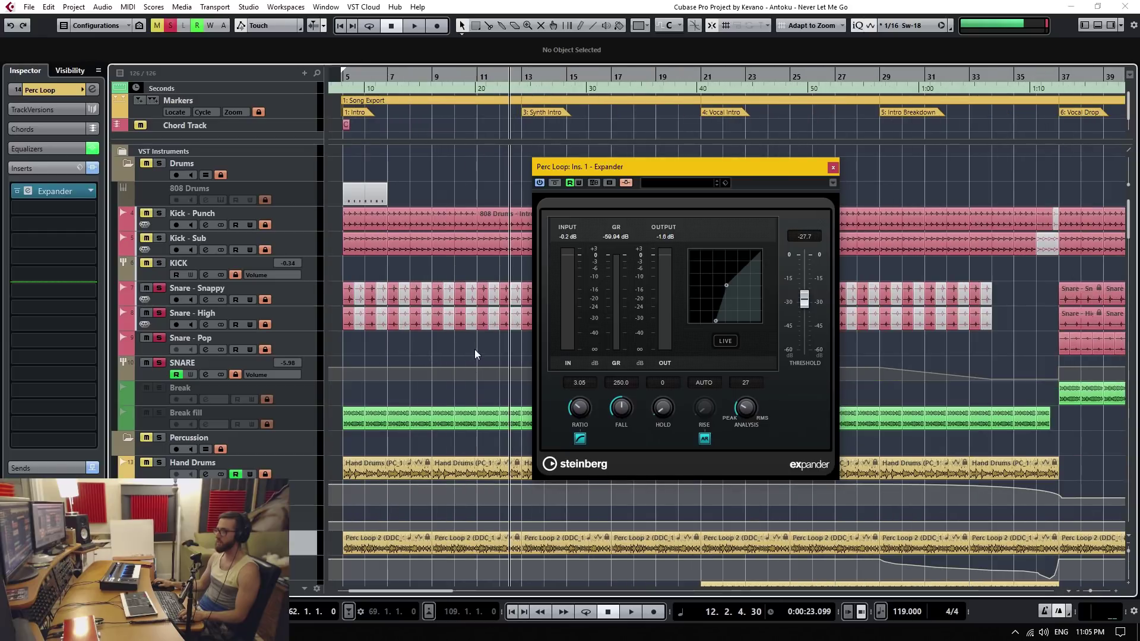
pyautogui.hscroll(5, 493, 340)
pyautogui.scroll(-2, 473, 333)
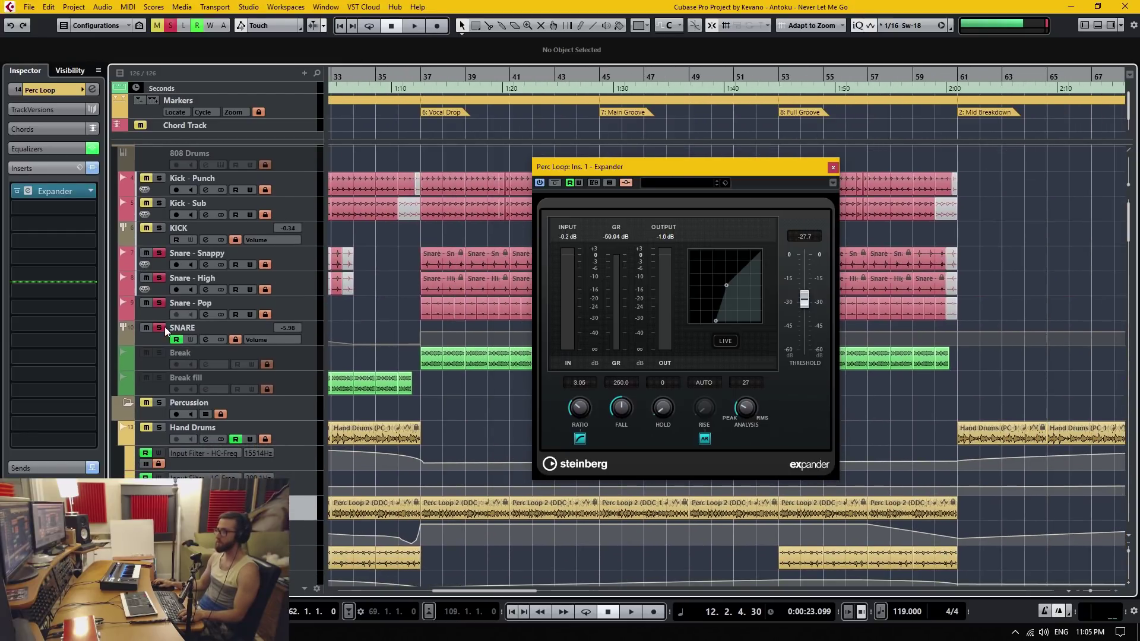
pyautogui.click(163, 327)
pyautogui.click(425, 88)
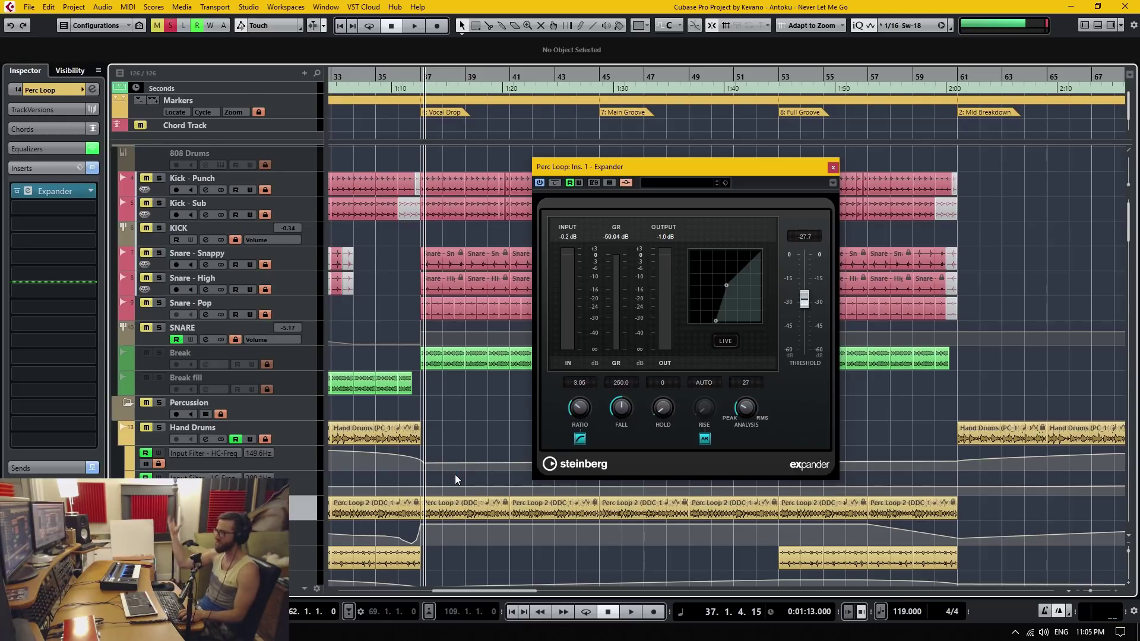
pyautogui.press('space')
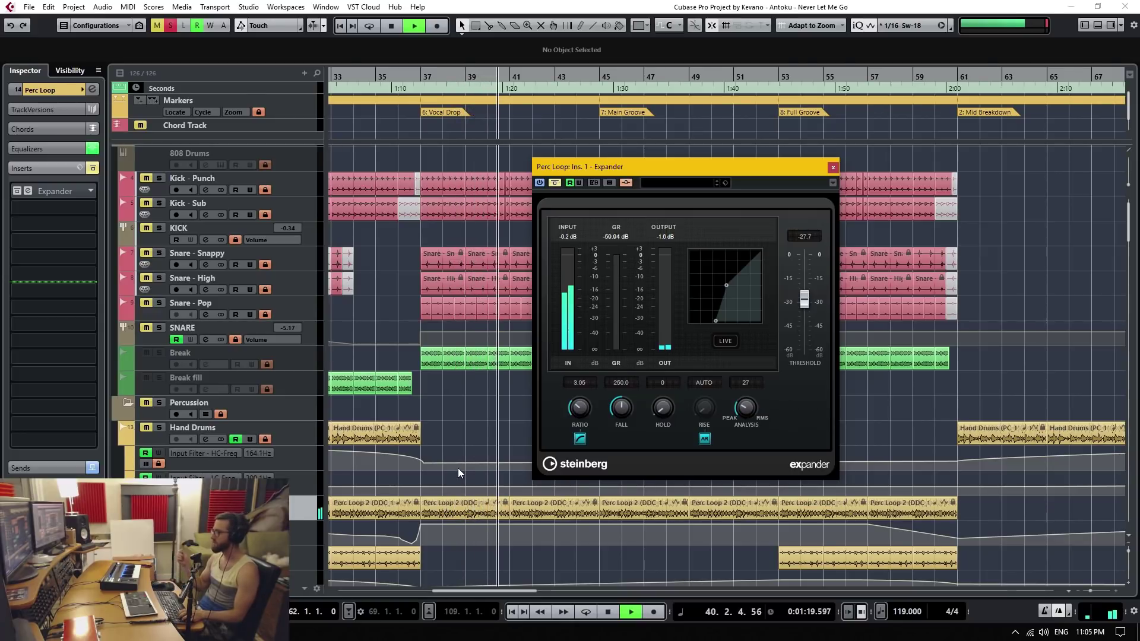
pyautogui.press('space')
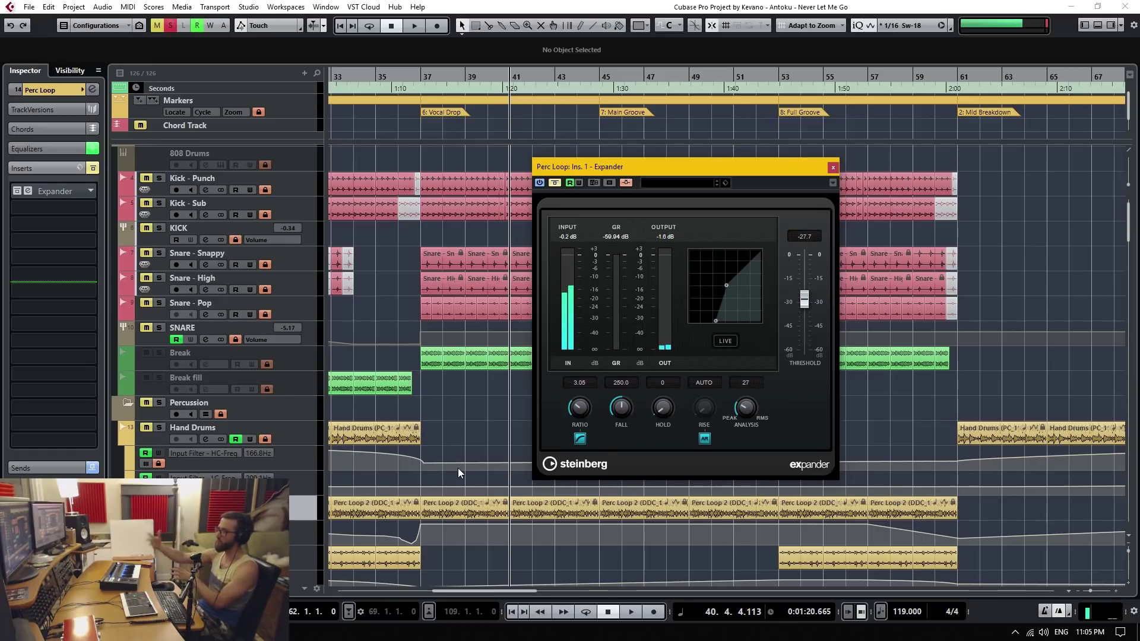
# Step: Solo SNARE, switch the Perc Loop Expander back on, and play from bar 37
pyautogui.click(427, 86)
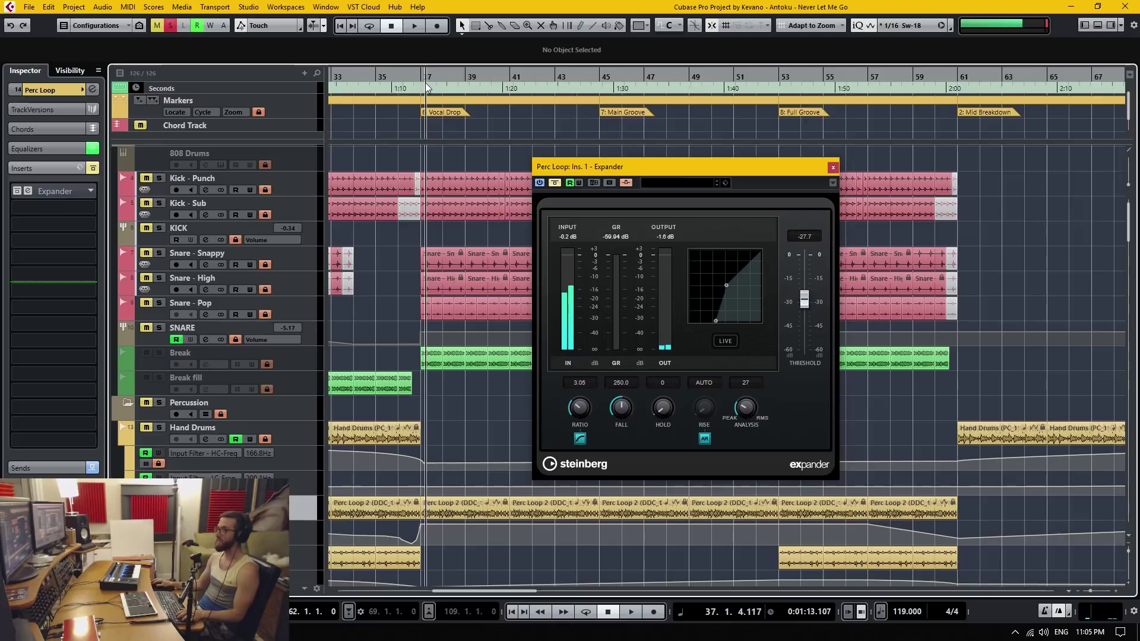
pyautogui.moveTo(427, 87); pyautogui.dragTo(424, 116)
pyautogui.click(161, 328)
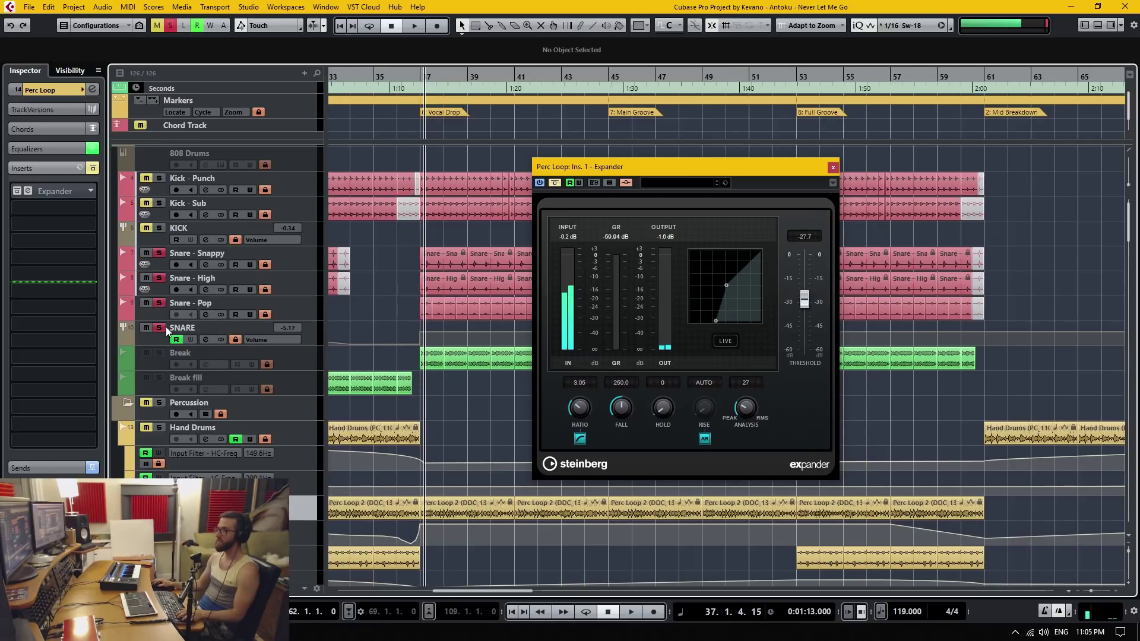
pyautogui.click(555, 184)
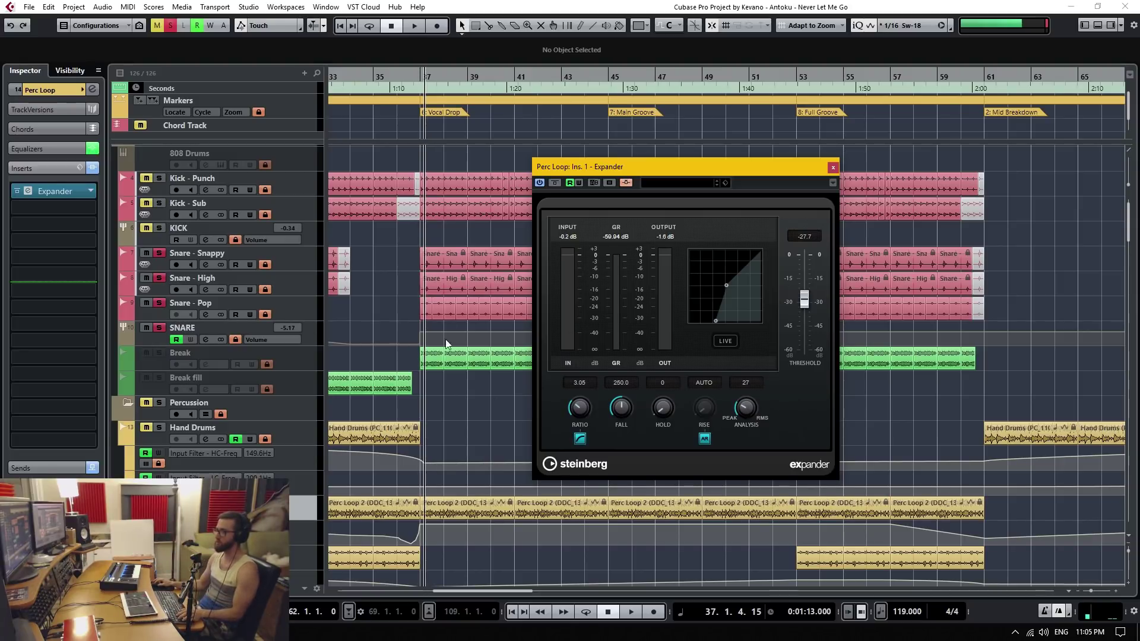
pyautogui.press('space')
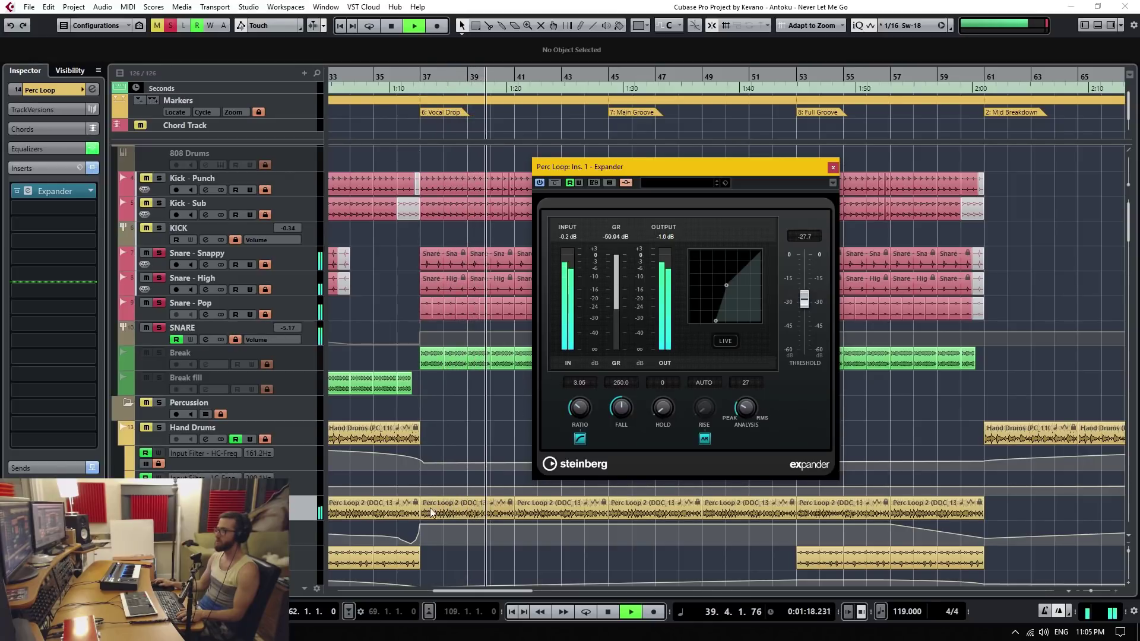
# Step: Zoom out, audition from the Vocal Intro at bar 21, then stop playback
pyautogui.press('g')
pyautogui.press('g')
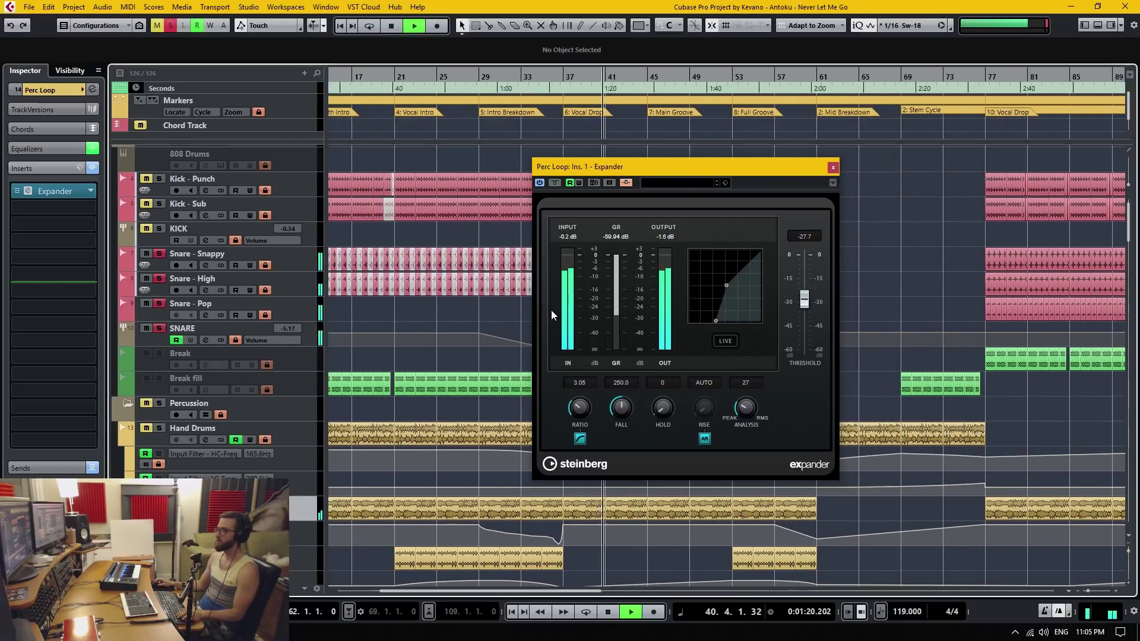
pyautogui.click(397, 119)
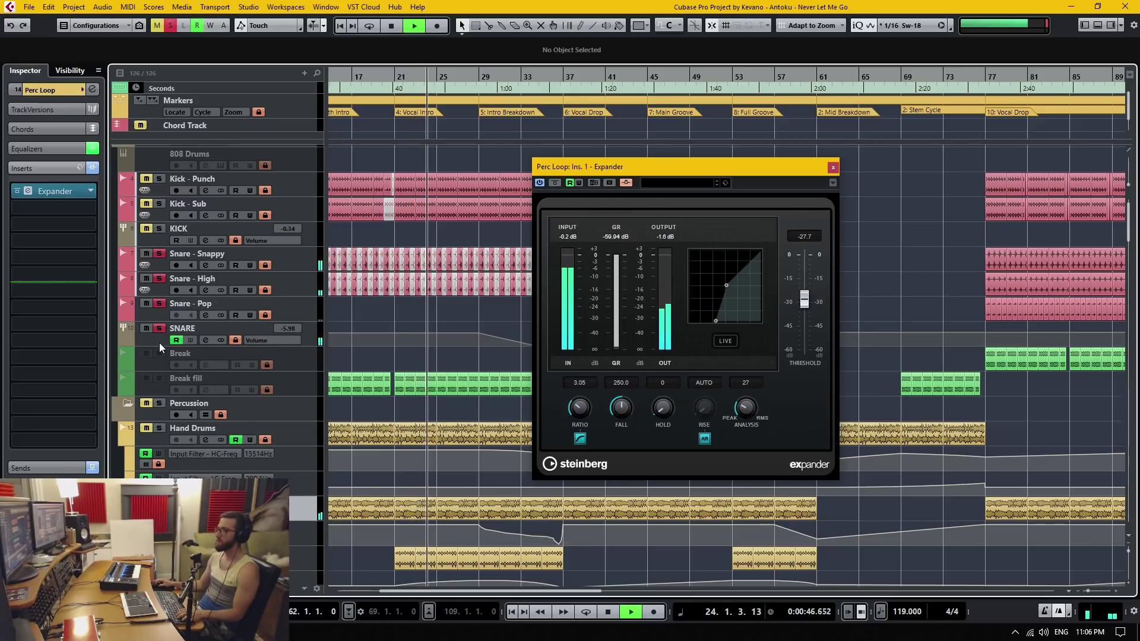
pyautogui.press('space')
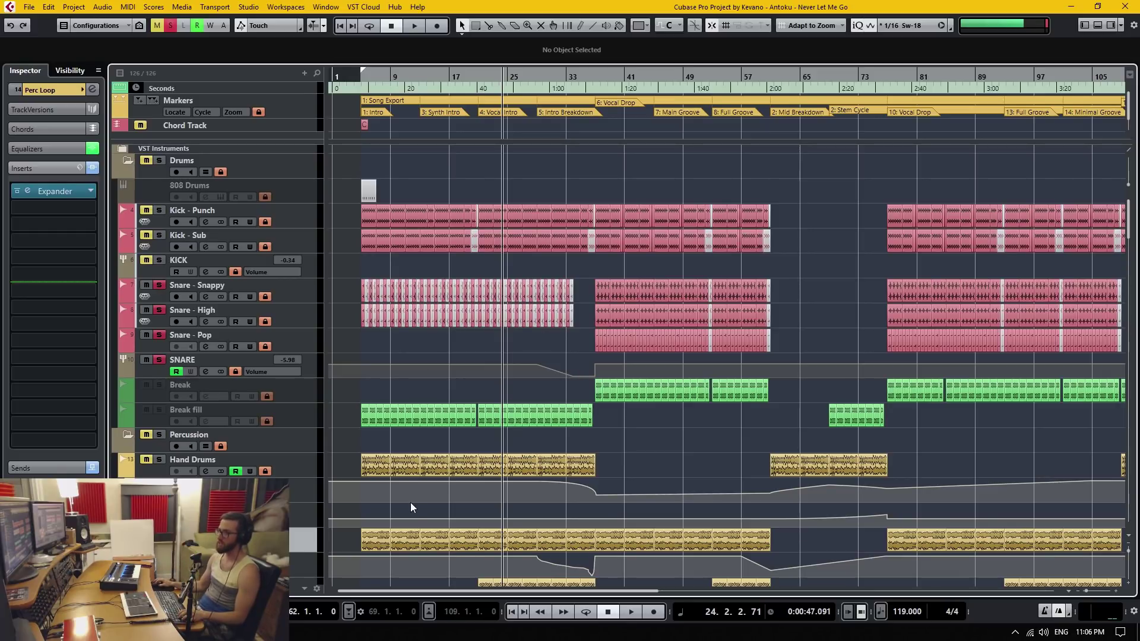
# Step: Unsolo Perc Loop and SNARE, then scroll down to the Vocals folder and Main Vocal
pyautogui.scroll(-3, 437, 529)
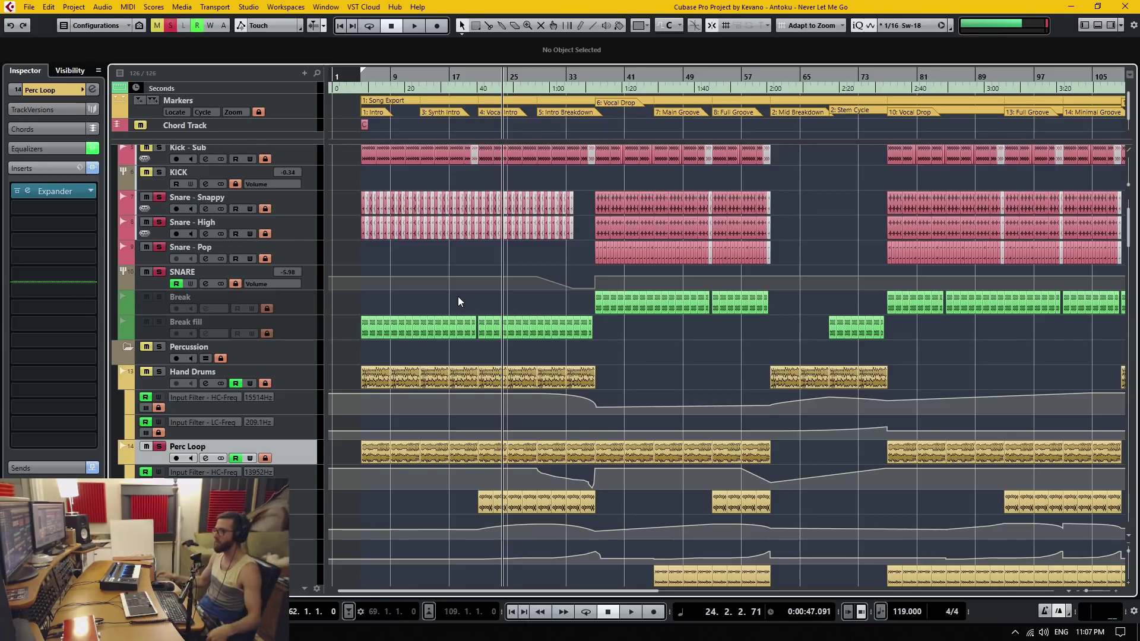
pyautogui.click(158, 447)
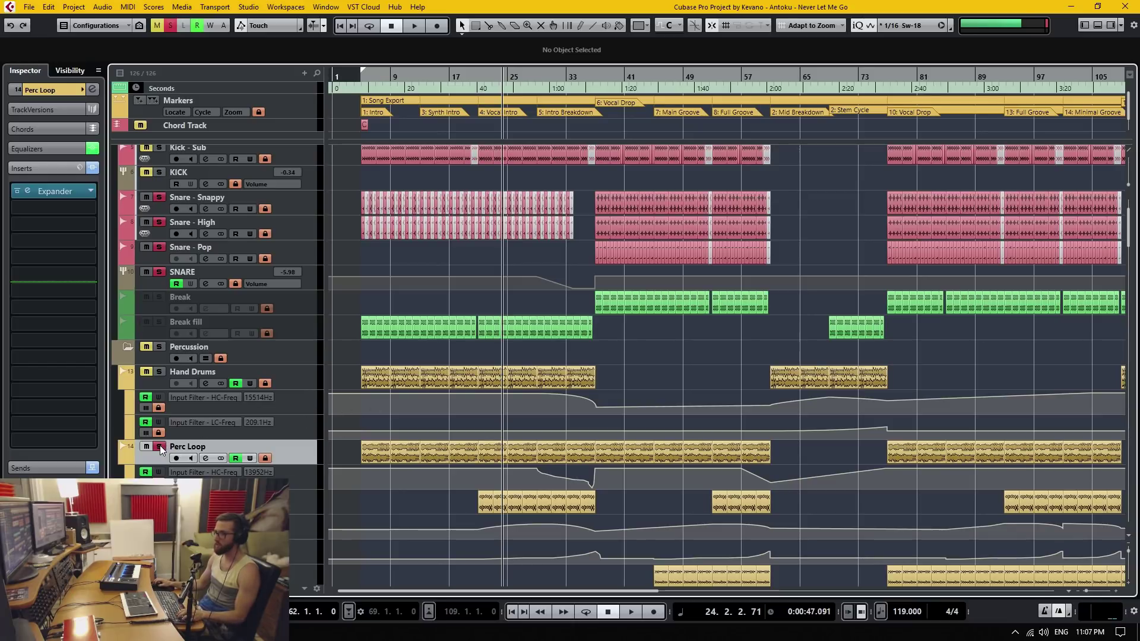
pyautogui.click(145, 447)
pyautogui.click(159, 273)
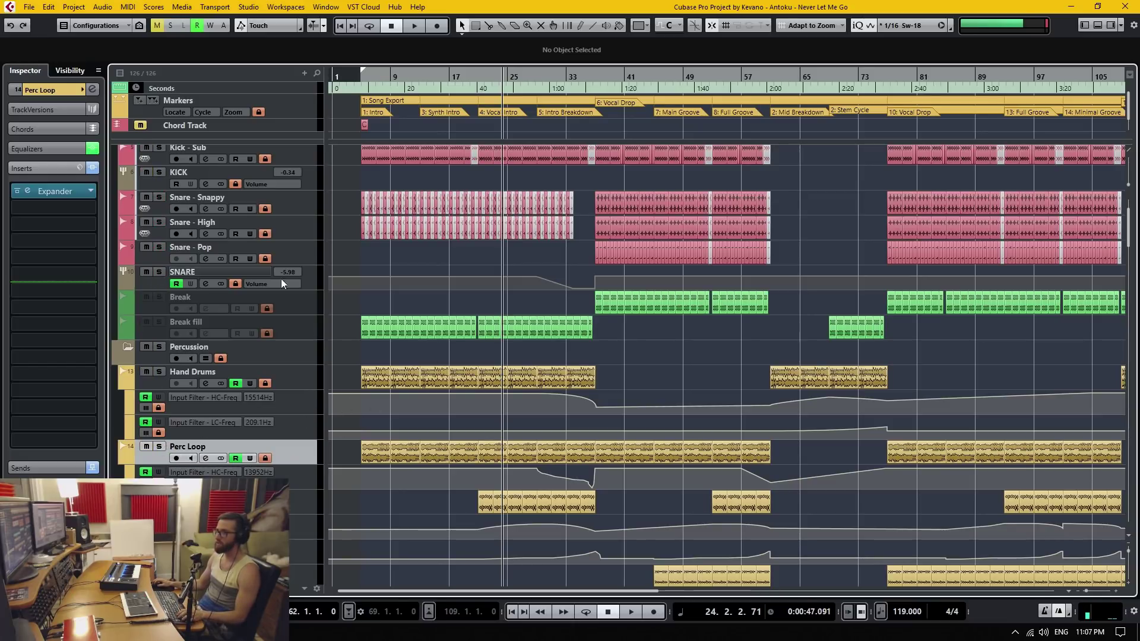
pyautogui.scroll(-5, 408, 291)
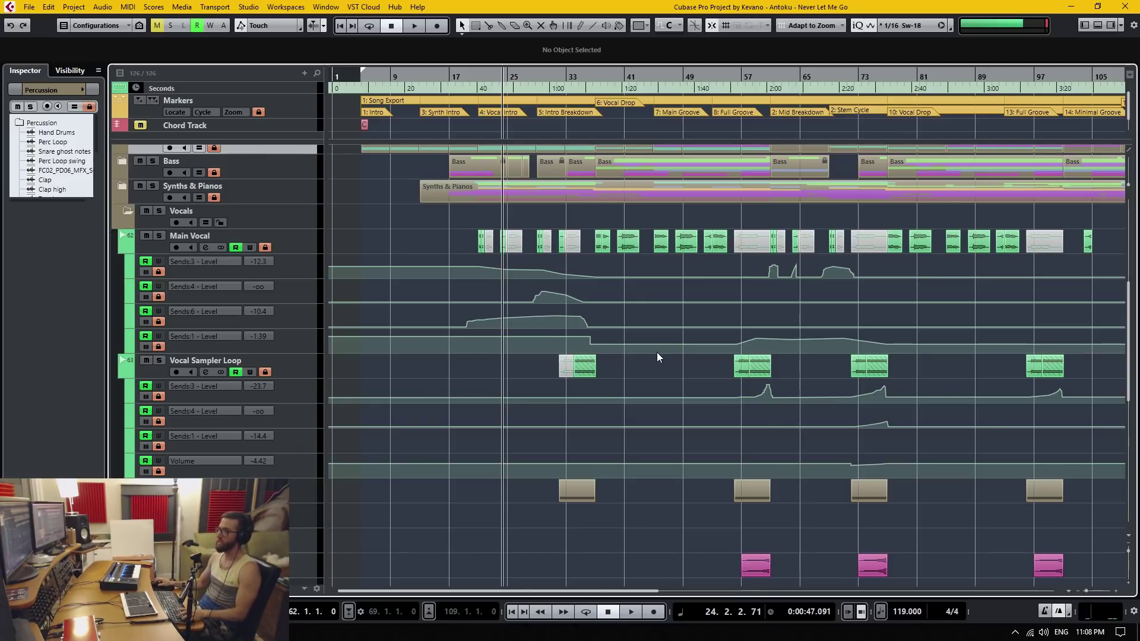
pyautogui.scroll(-4, 546, 311)
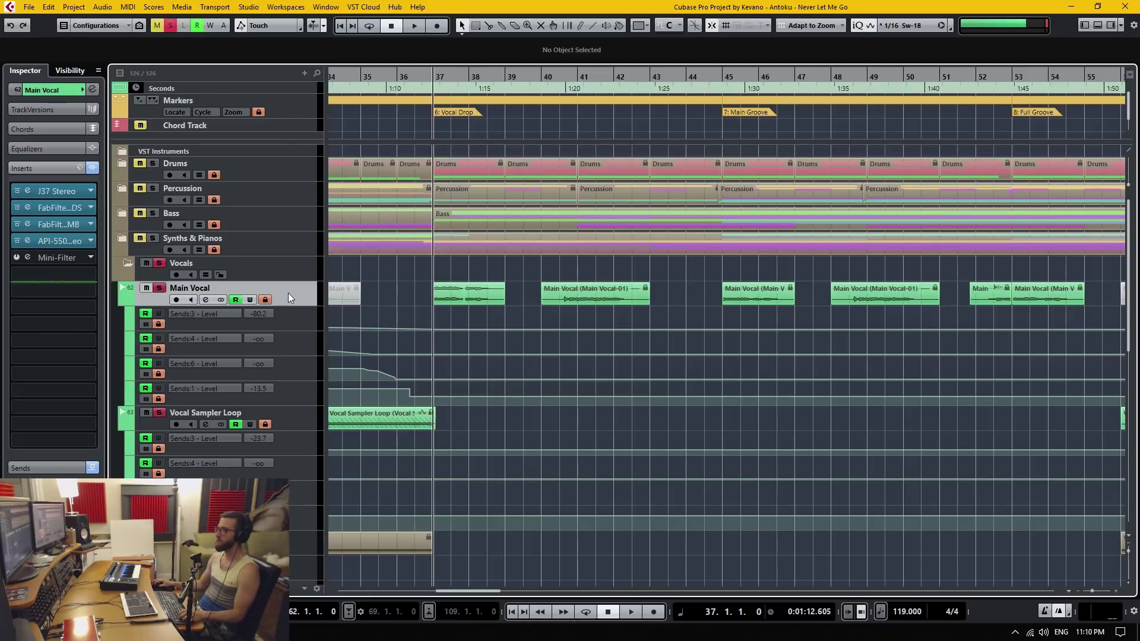
# Step: Set Main Vocal's Ping Pong Delay send to 2.62 and Vocal Reverb send to 2.83, with Read off
pyautogui.click(206, 299)
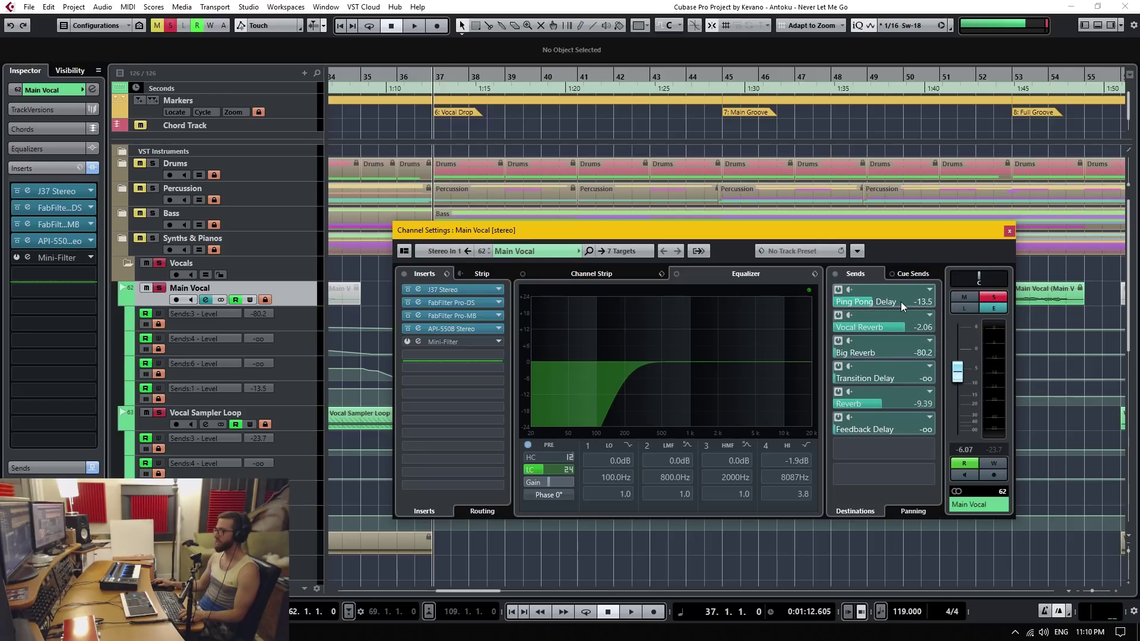
pyautogui.moveTo(901, 302)
pyautogui.mouseDown()
pyautogui.moveTo(968, 309)
pyautogui.moveTo(891, 308)
pyautogui.mouseUp()
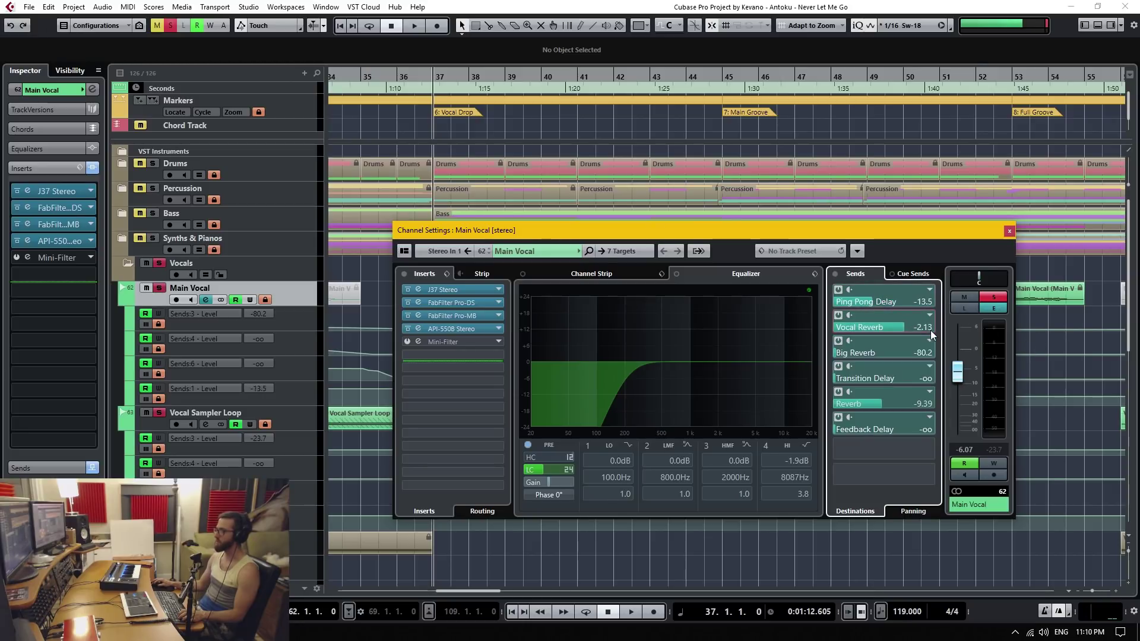
pyautogui.moveTo(931, 330); pyautogui.dragTo(886, 328)
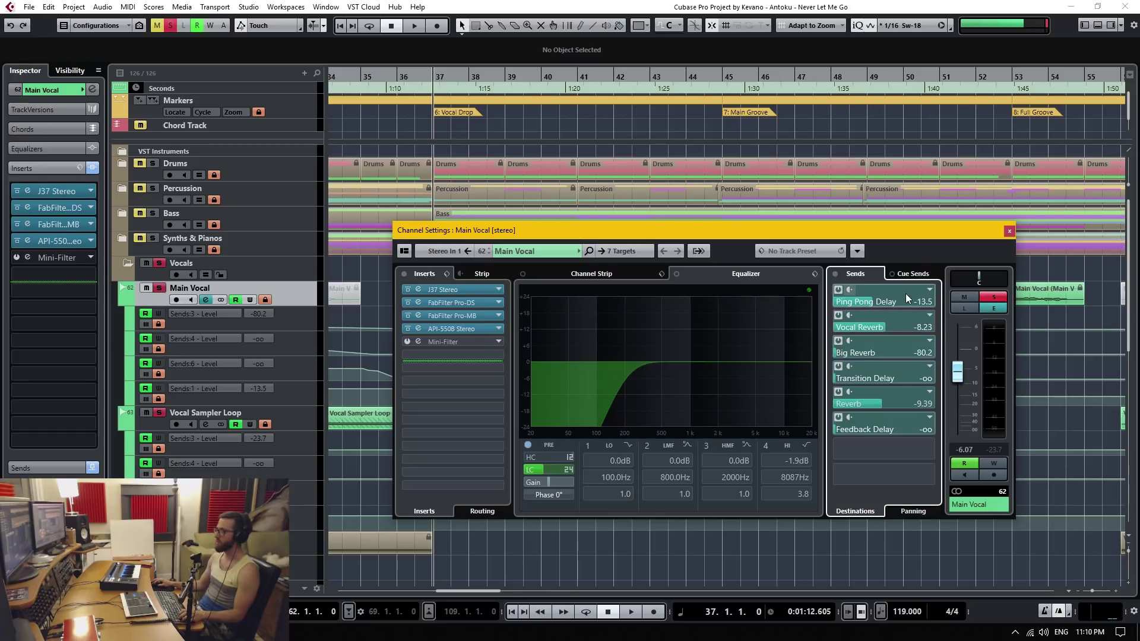
pyautogui.scroll(3, 923, 329)
pyautogui.click(966, 465)
pyautogui.scroll(1, 906, 301)
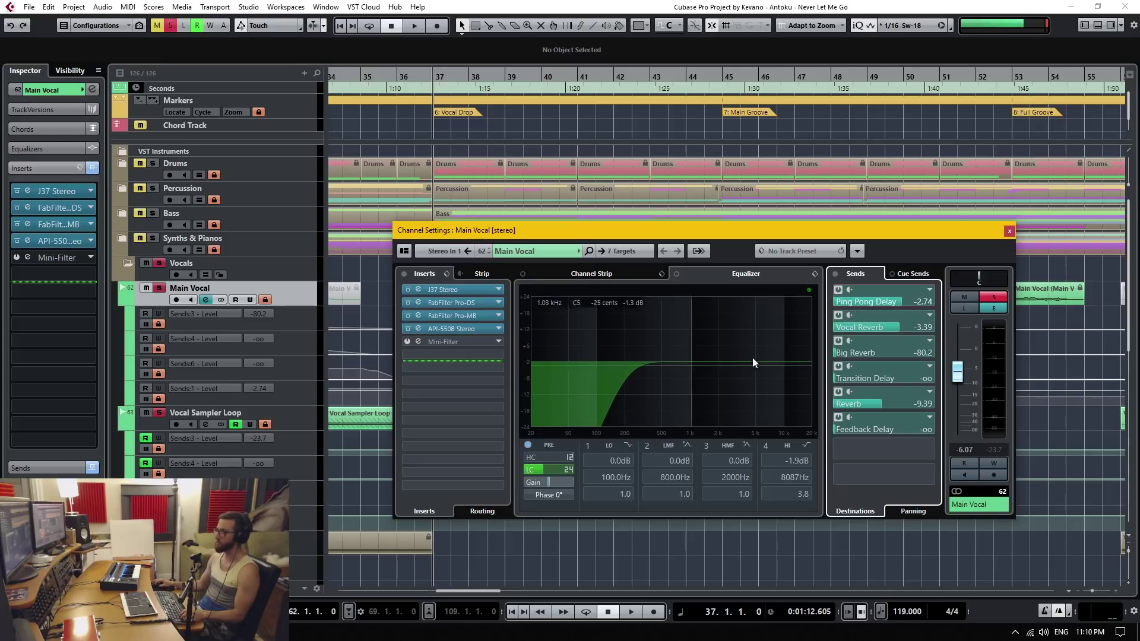
pyautogui.scroll(2, 906, 329)
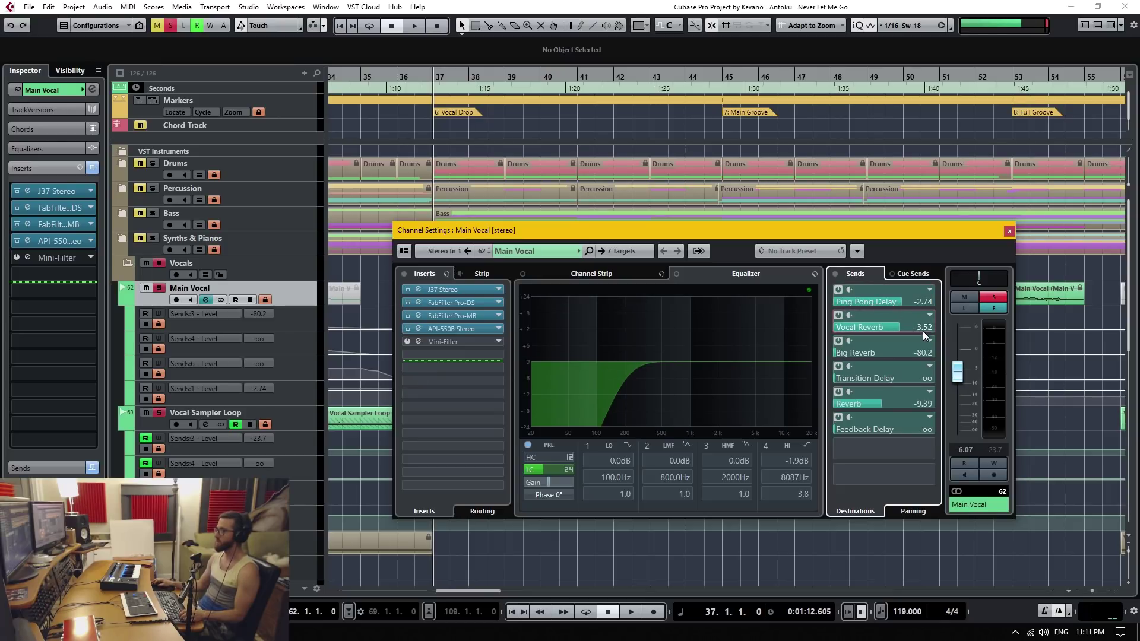
pyautogui.scroll(8, 925, 325)
pyautogui.scroll(8, 925, 303)
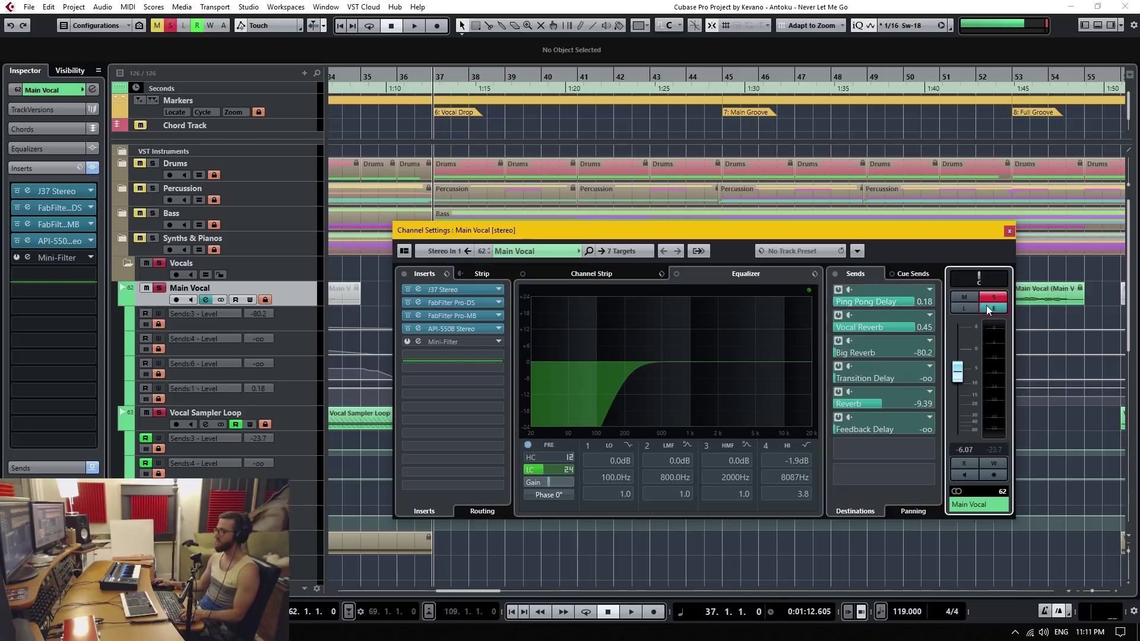
pyautogui.press('e')
# Step: Audition the vocal effects, then raise the Ping Pong Delay and Vocal Reverb sends again
pyautogui.press('space')
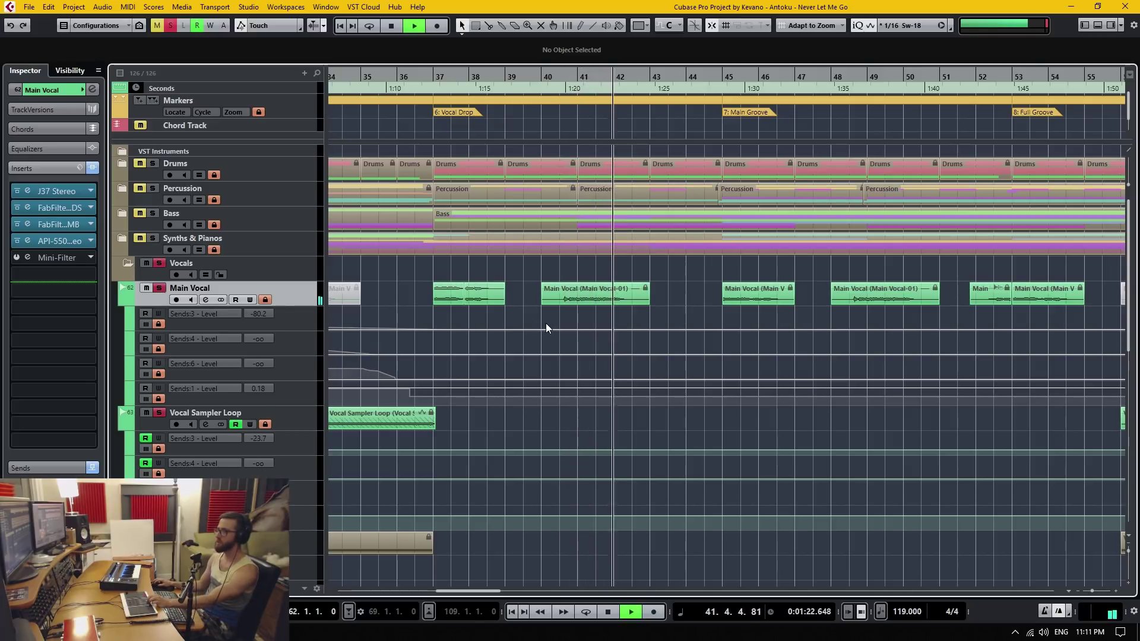
pyautogui.press('space')
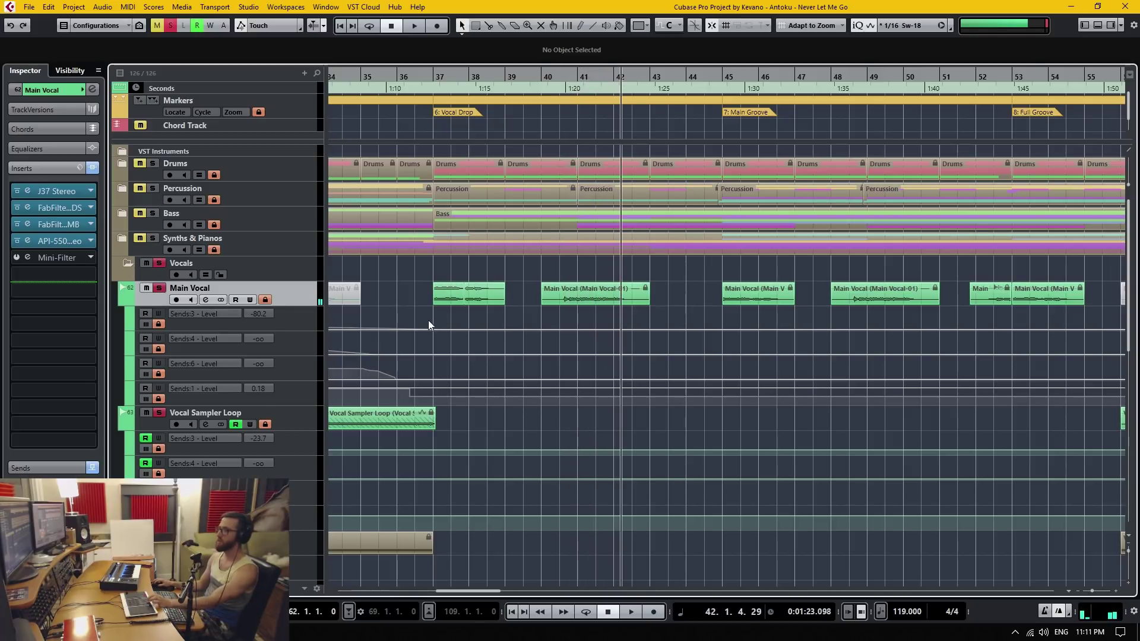
pyautogui.click(206, 300)
pyautogui.click(897, 301)
pyautogui.moveTo(897, 301); pyautogui.dragTo(909, 327)
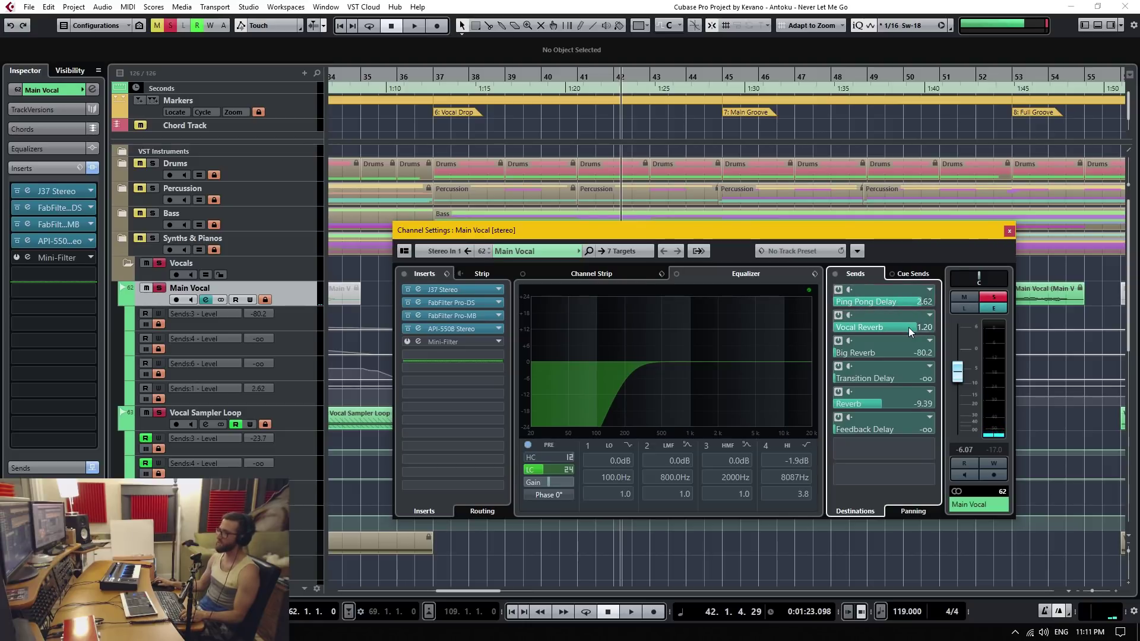
pyautogui.press('Escape')
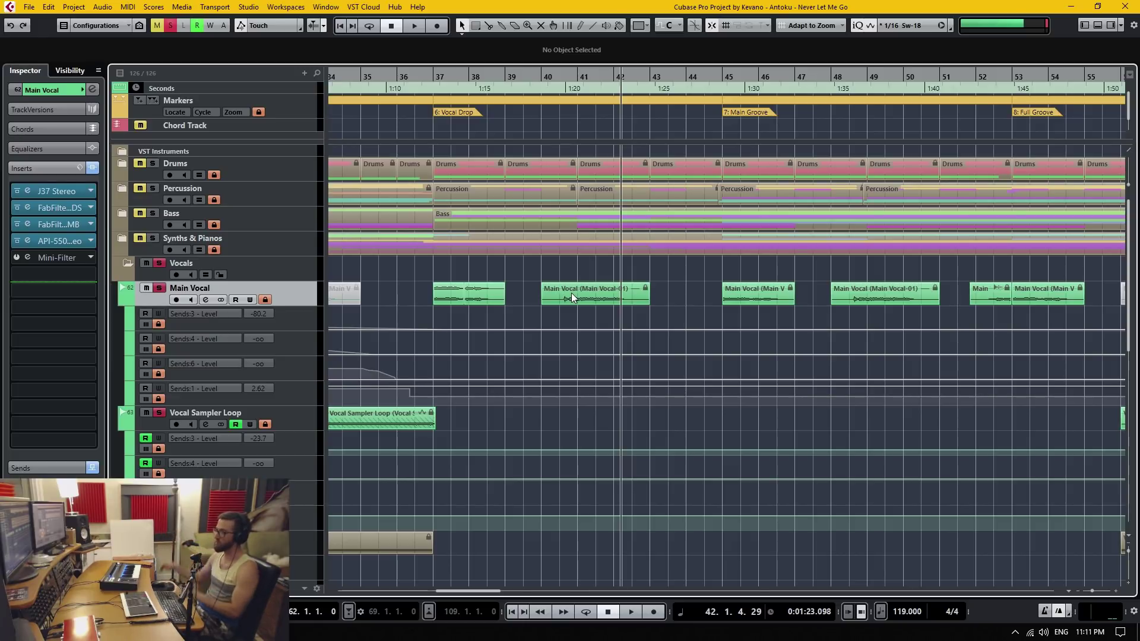
# Step: Load a Steinberg Compressor onto Ping Pong Delay's insert 2 and open its editor
pyautogui.scroll(-8, 570, 291)
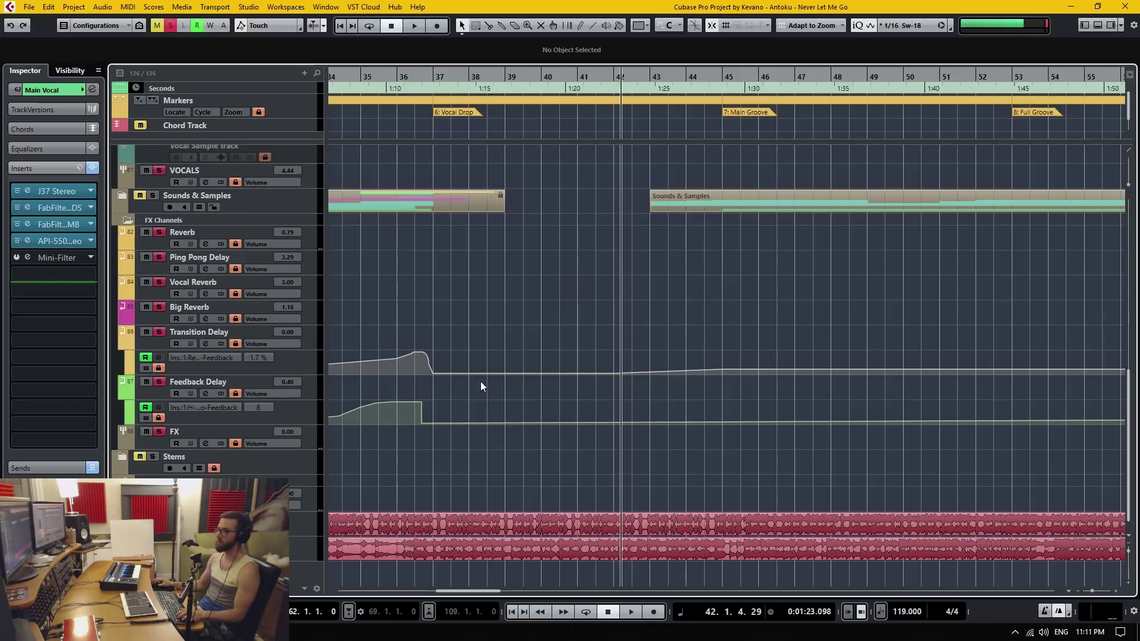
pyautogui.scroll(3, 484, 387)
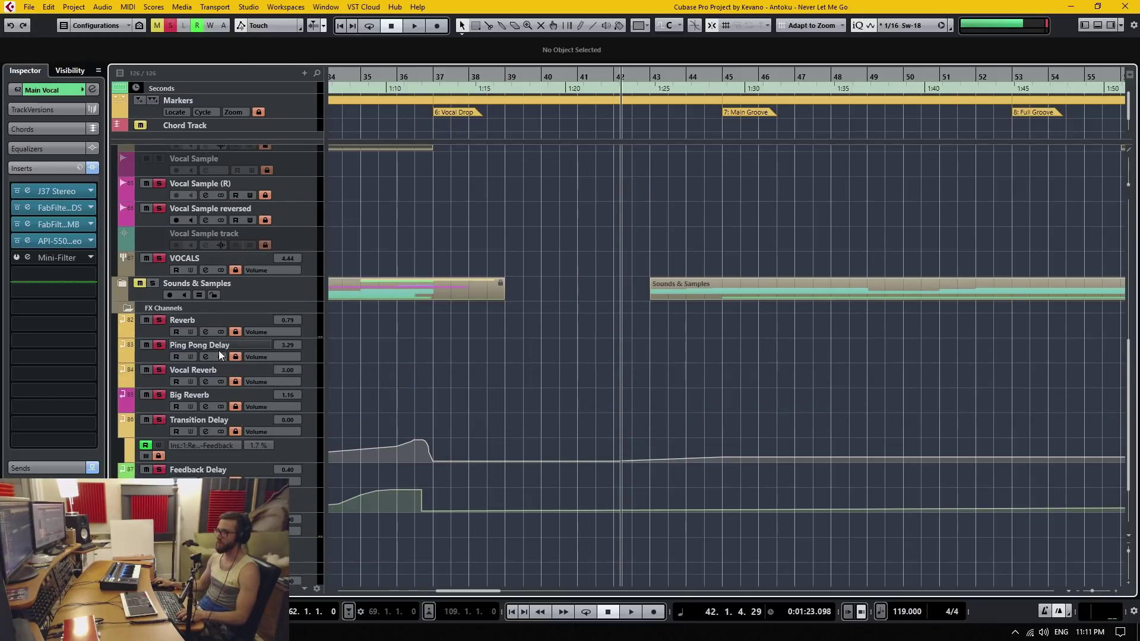
pyautogui.click(158, 357)
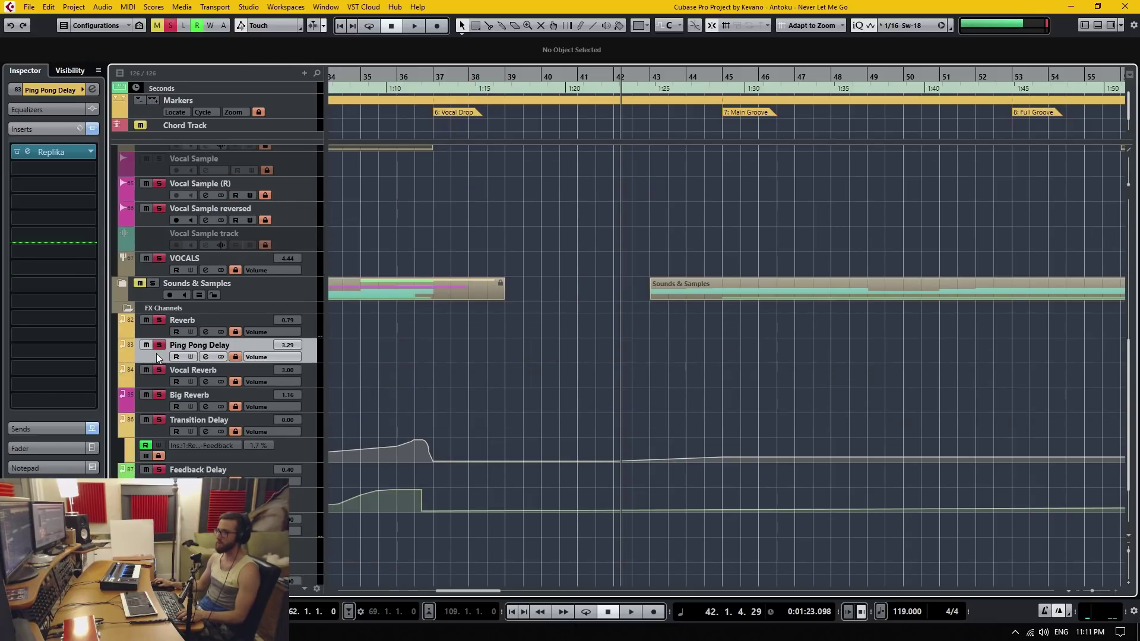
pyautogui.click(86, 182)
pyautogui.write('compre')
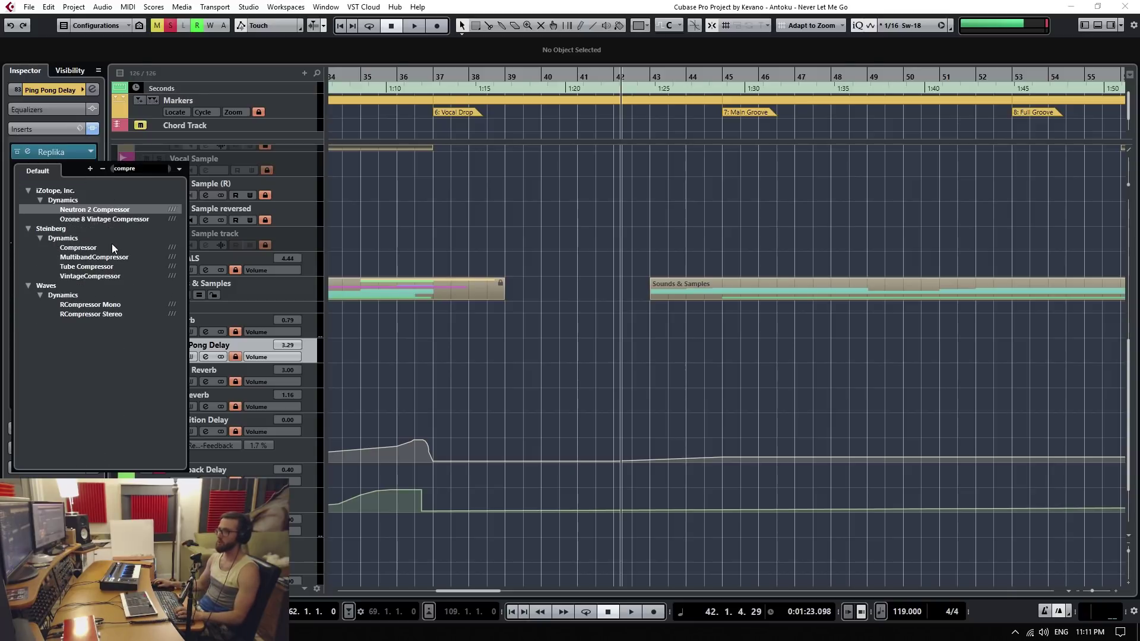
pyautogui.click(111, 248)
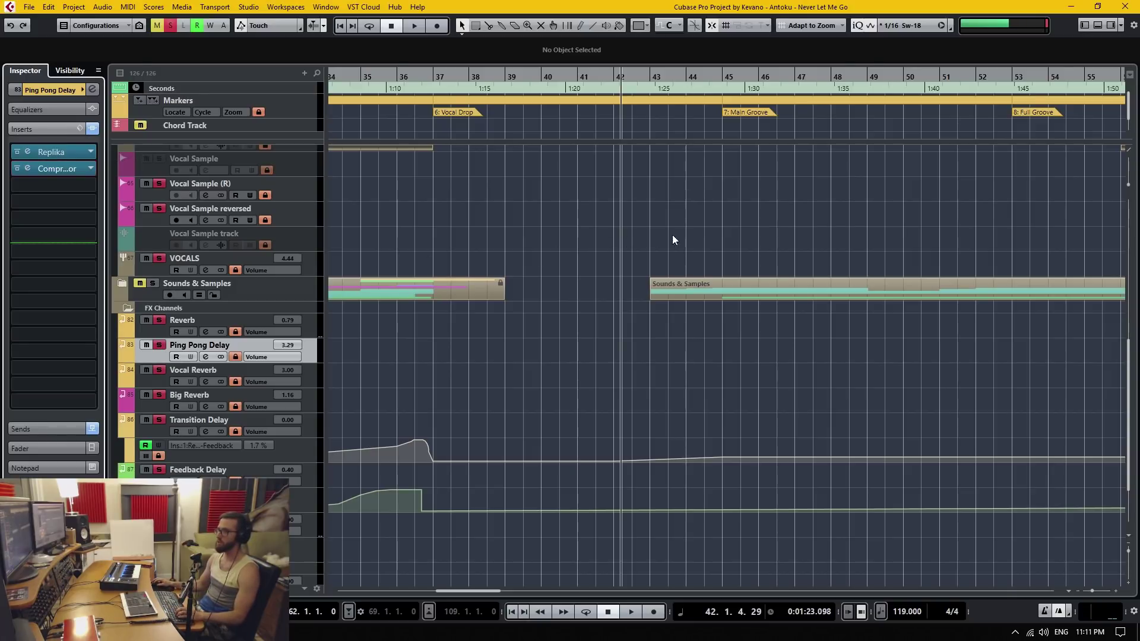
pyautogui.click(60, 173)
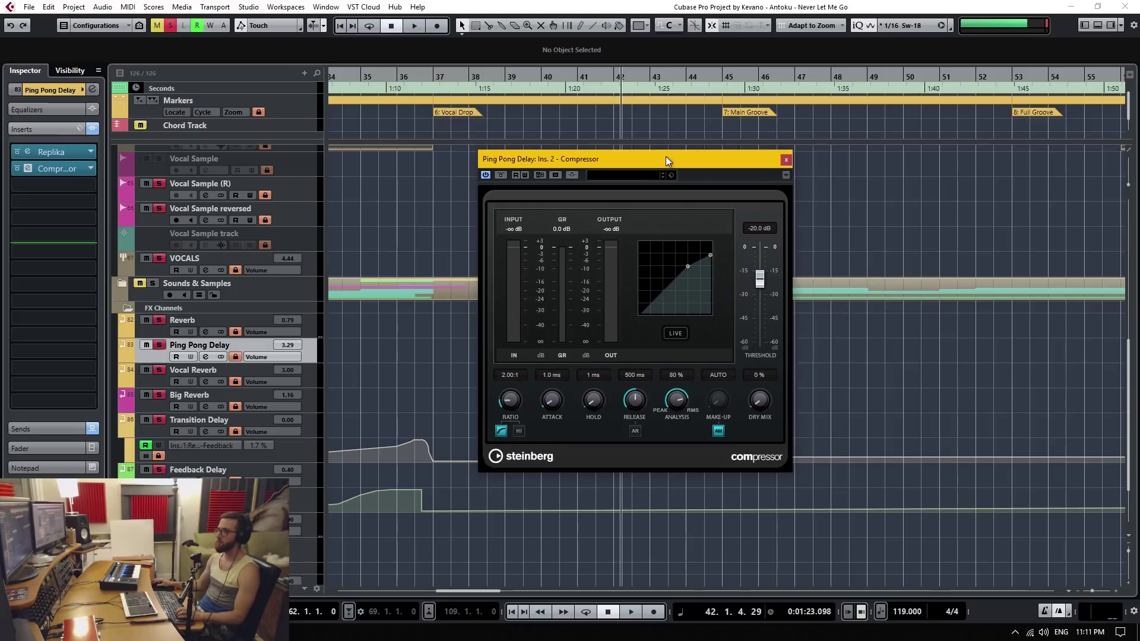
pyautogui.moveTo(666, 155); pyautogui.dragTo(936, 174)
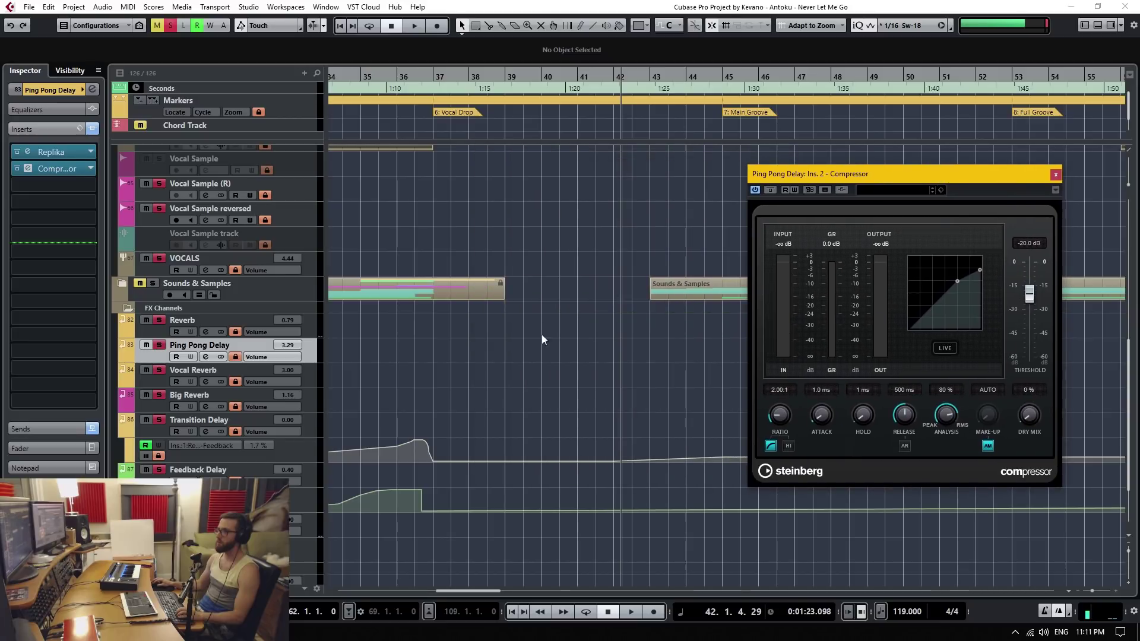
# Step: Open the Vocal Reverb compressor editor and arrange both compressor windows side by side
pyautogui.click(155, 378)
pyautogui.scroll(-1, 487, 336)
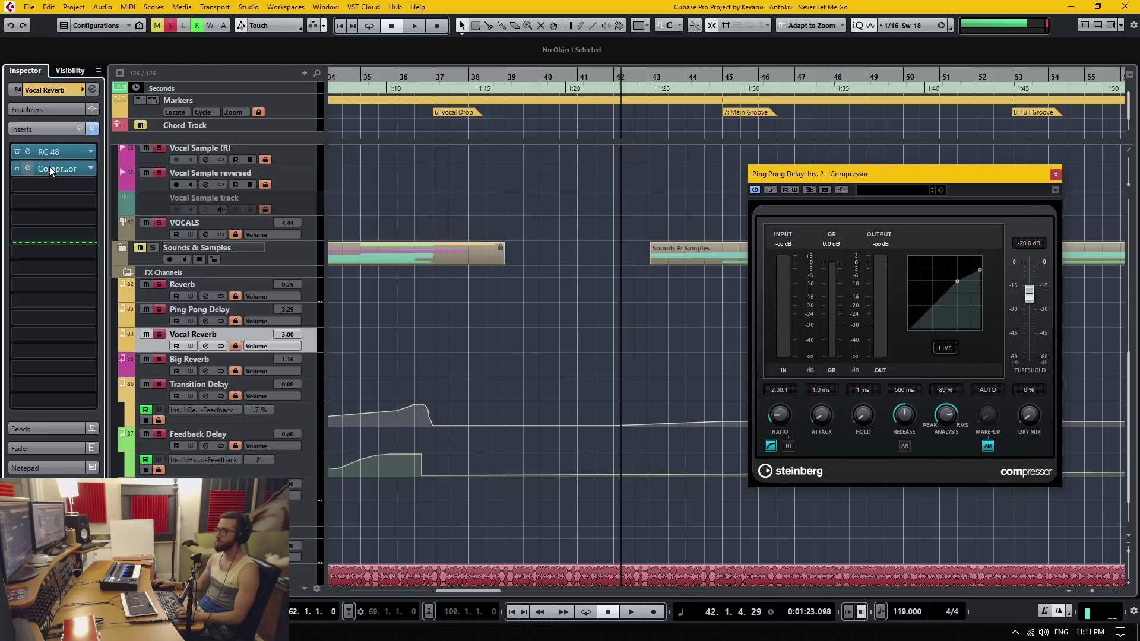
pyautogui.click(28, 169)
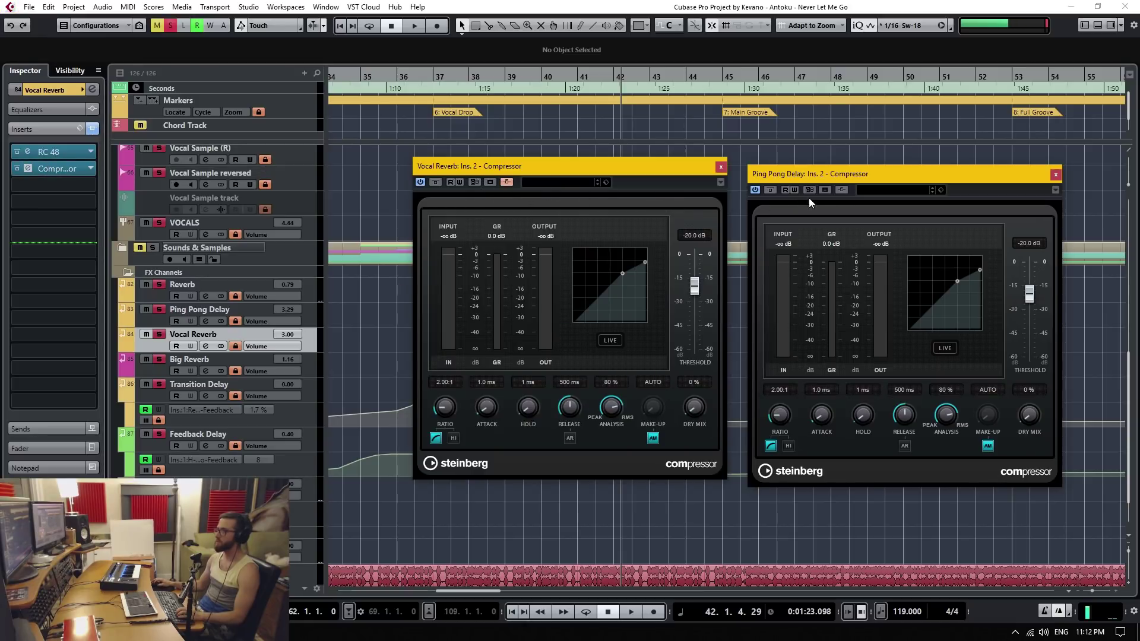
pyautogui.moveTo(674, 165); pyautogui.dragTo(685, 217)
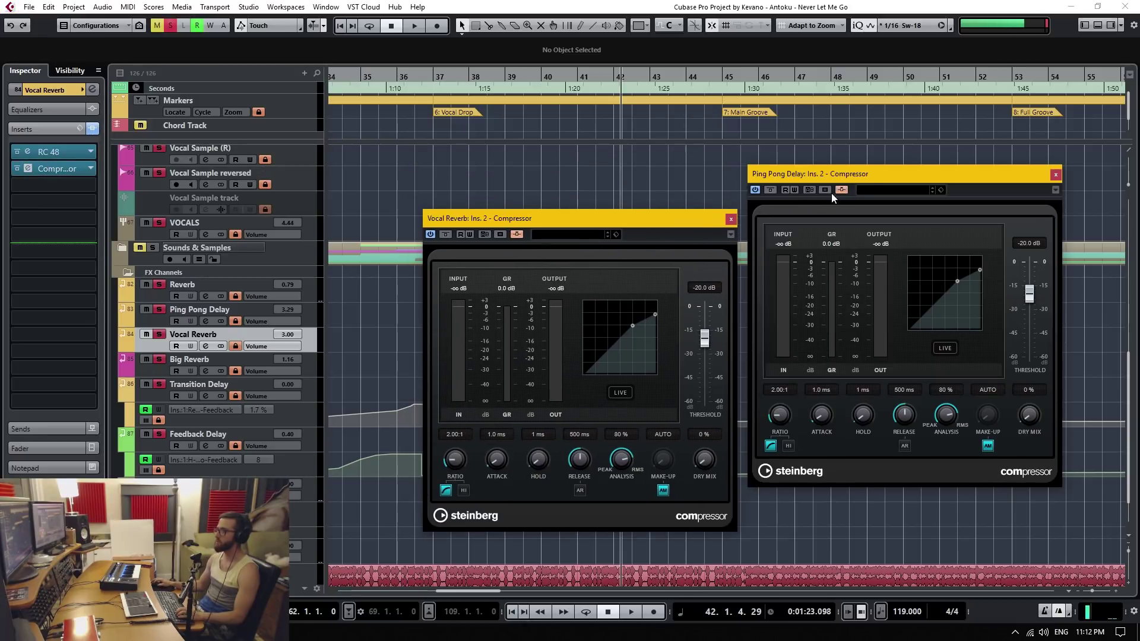
pyautogui.moveTo(865, 178); pyautogui.dragTo(892, 249)
pyautogui.moveTo(654, 216); pyautogui.dragTo(661, 257)
pyautogui.scroll(7, 621, 209)
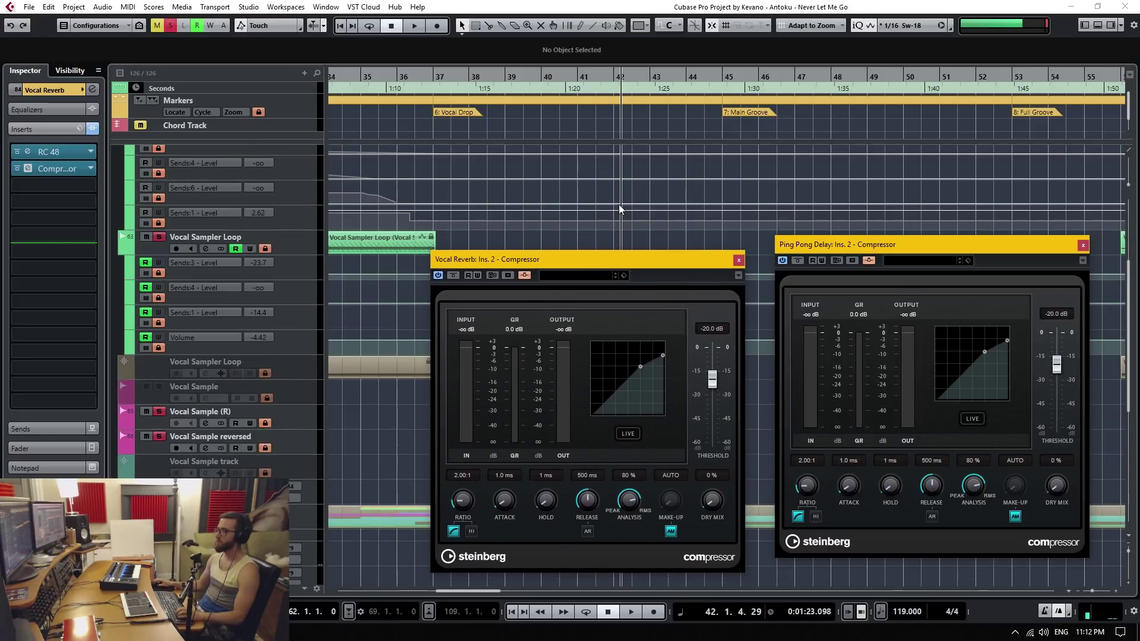
pyautogui.scroll(3, 520, 208)
# Step: Send Main Vocal into both the Ping Pong Delay and Vocal Reverb compressor side-chains, then return to bar 37
pyautogui.click(153, 215)
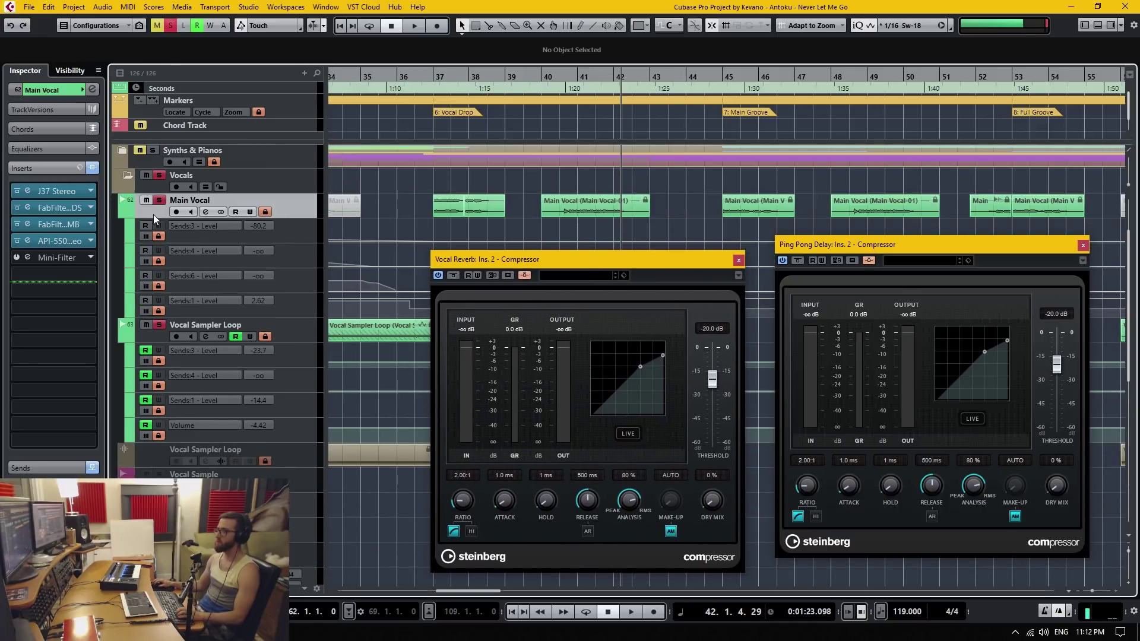
pyautogui.click(37, 467)
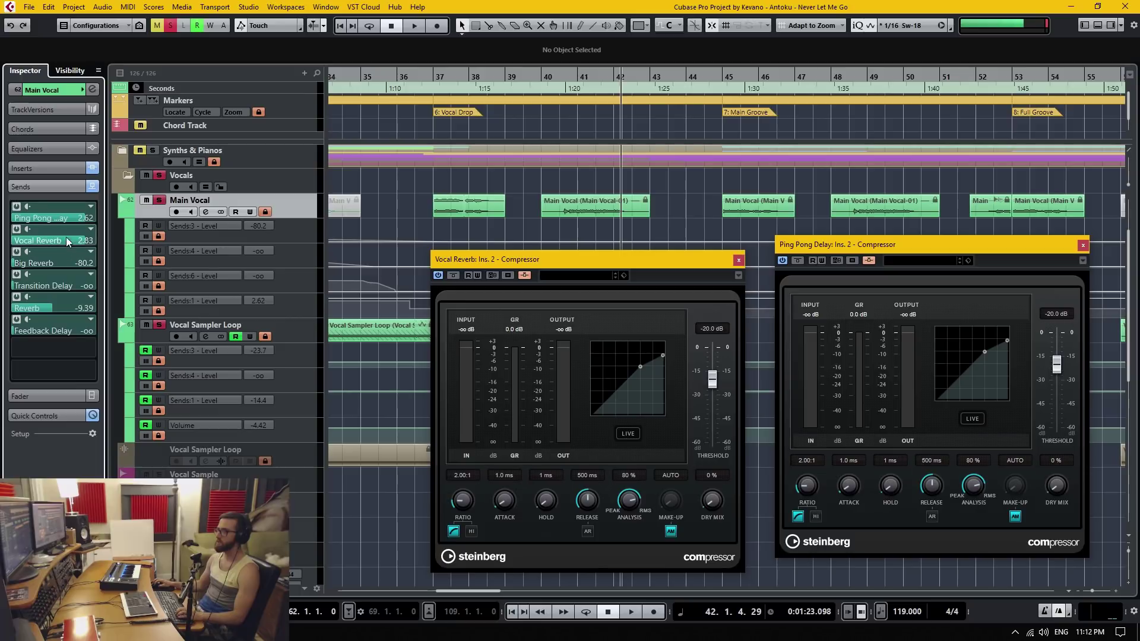
pyautogui.click(81, 343)
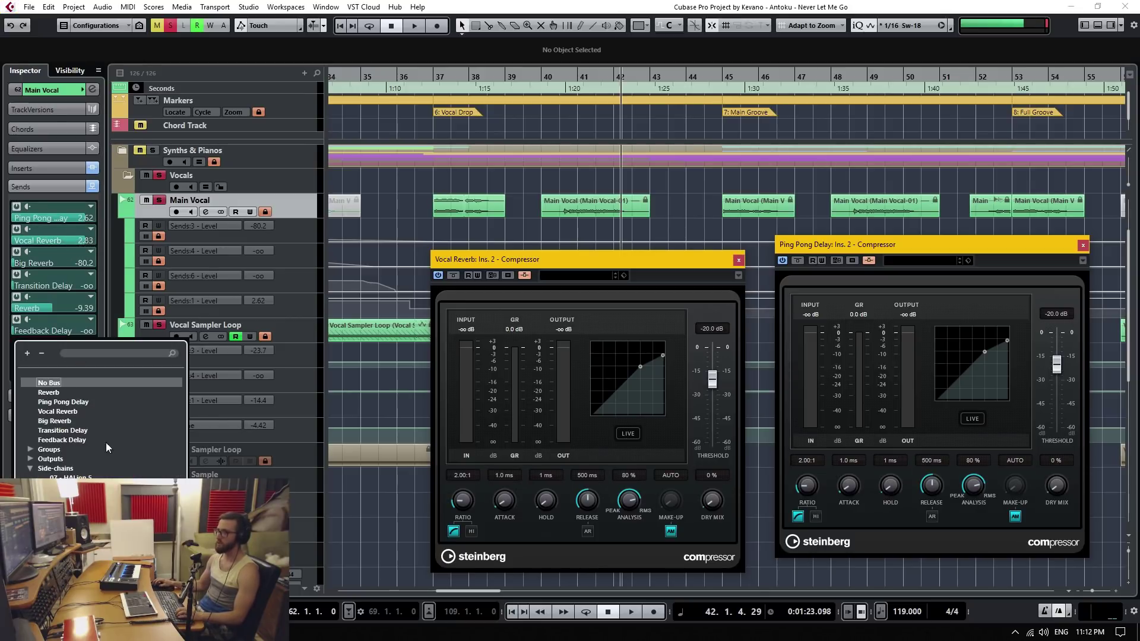
pyautogui.click(65, 487)
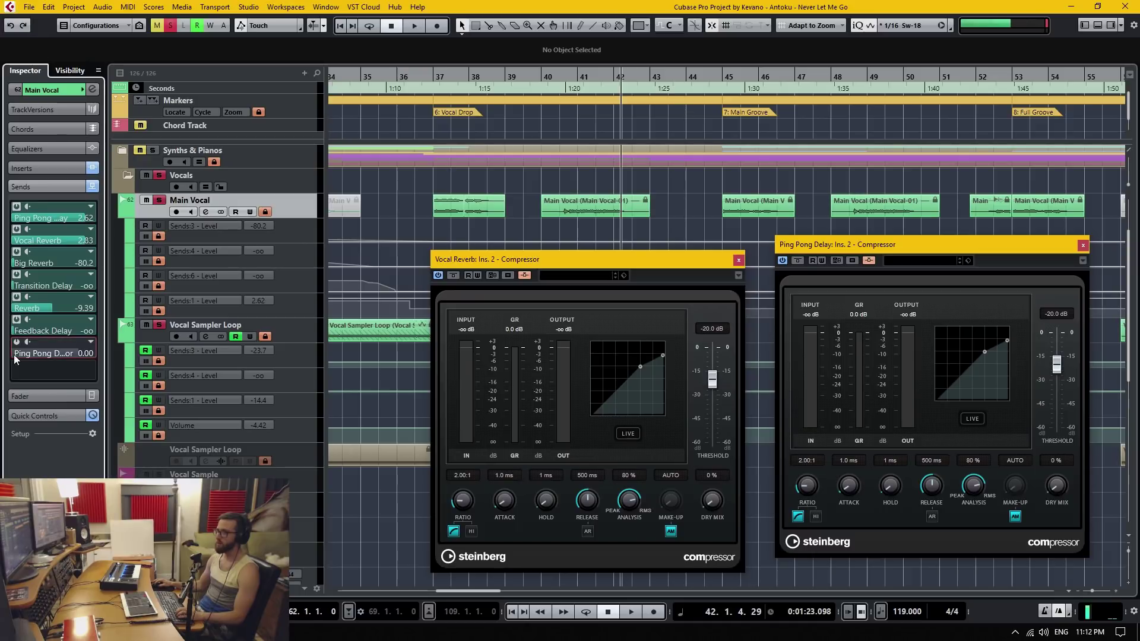
pyautogui.click(82, 380)
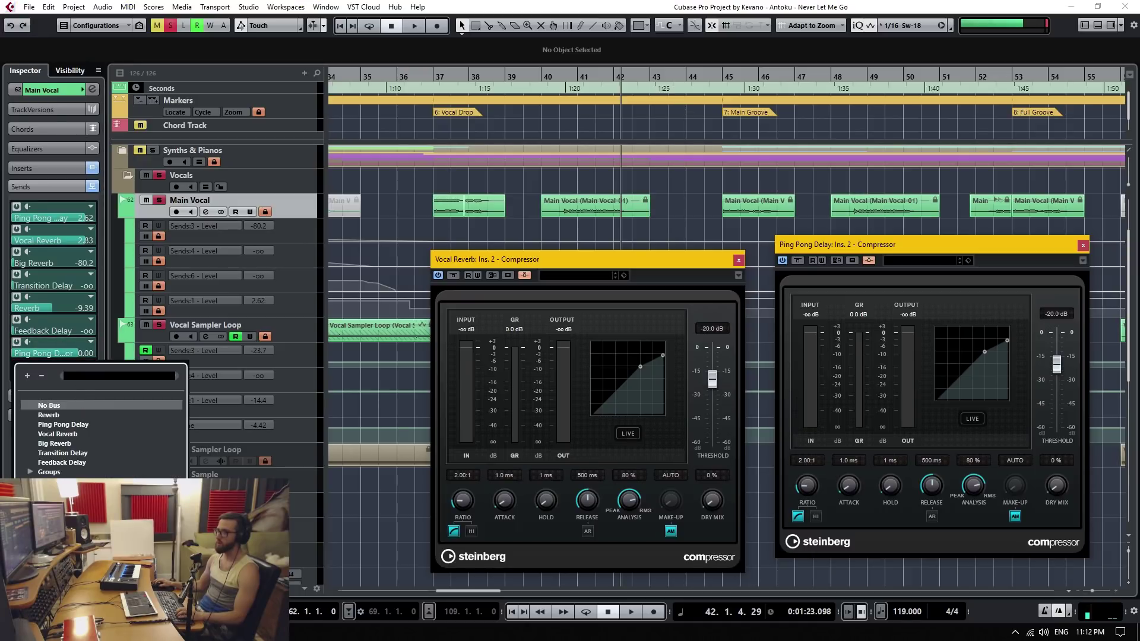
pyautogui.click(57, 424)
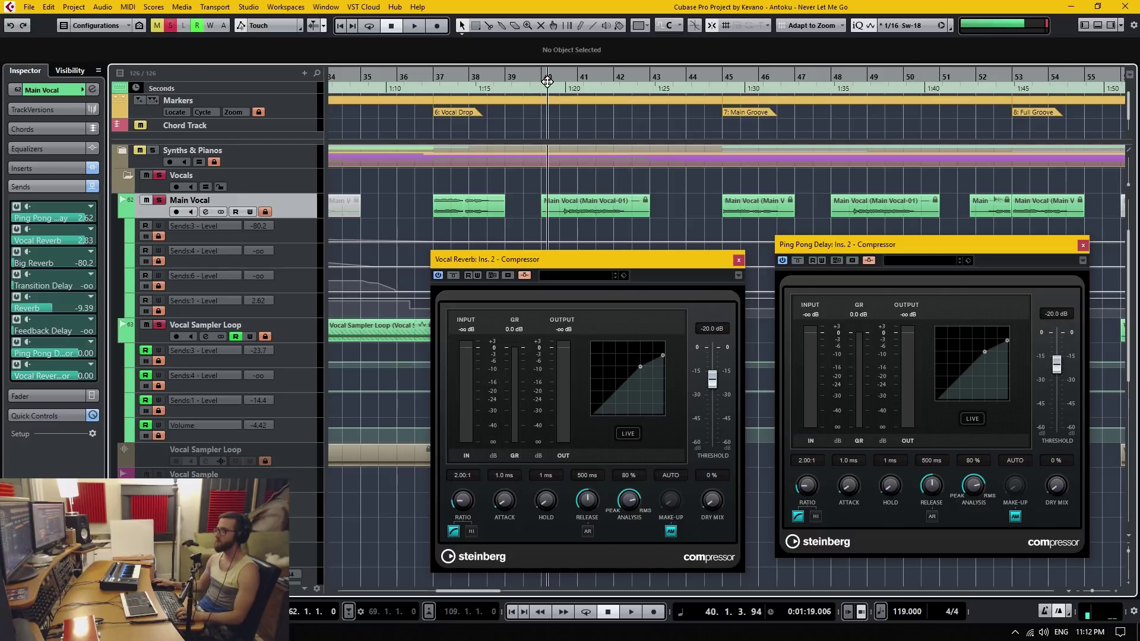
pyautogui.hotkey('shift', 'b')
# Step: Play from the Vocal Drop and pull both compressor thresholds down to about -40 dB
pyautogui.press('space')
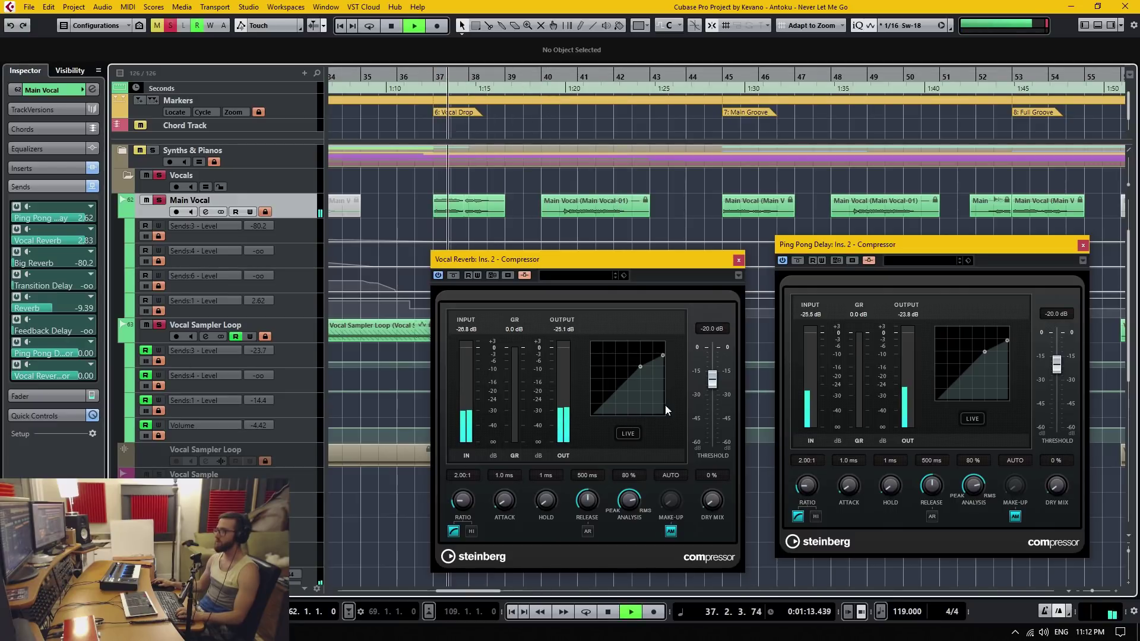
pyautogui.moveTo(712, 382); pyautogui.dragTo(715, 404)
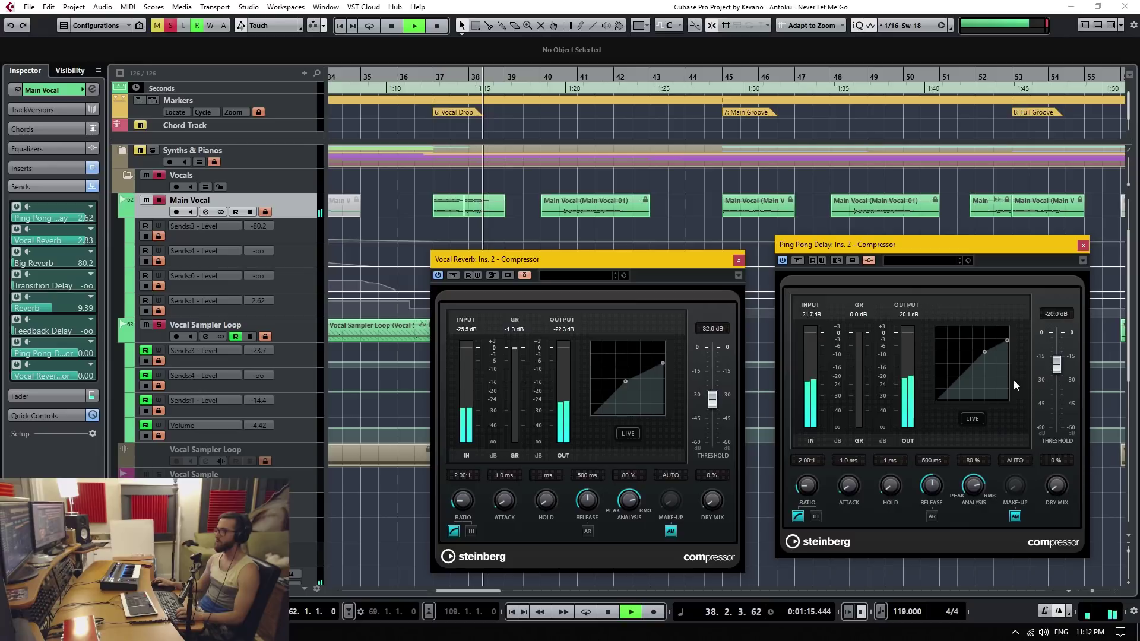
pyautogui.moveTo(1057, 364); pyautogui.dragTo(1064, 395)
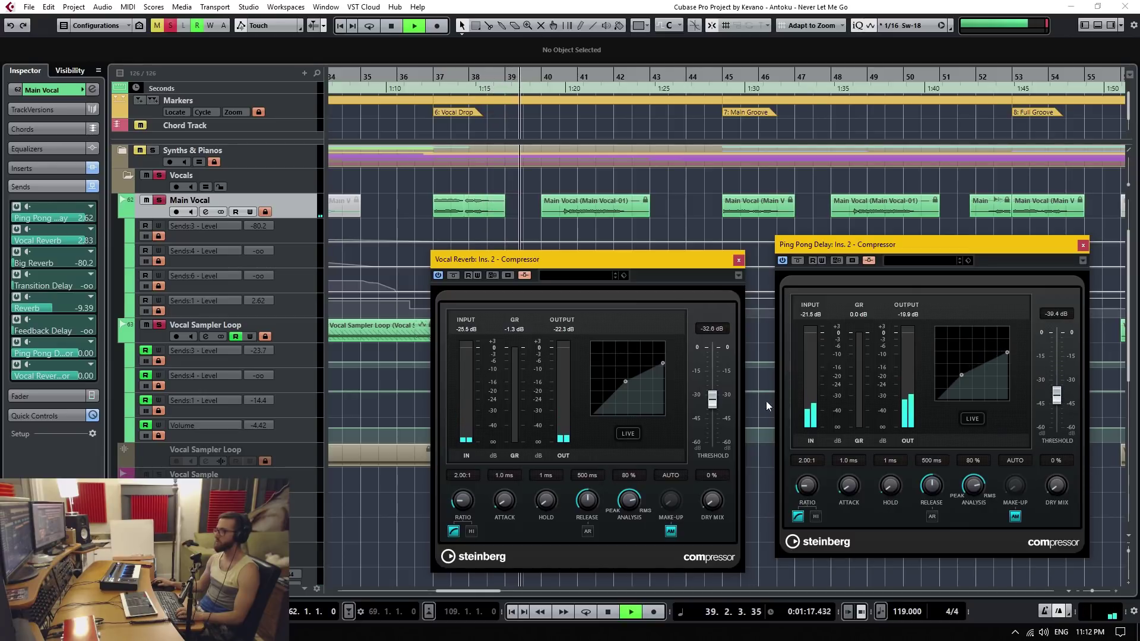
pyautogui.moveTo(715, 406); pyautogui.dragTo(717, 420)
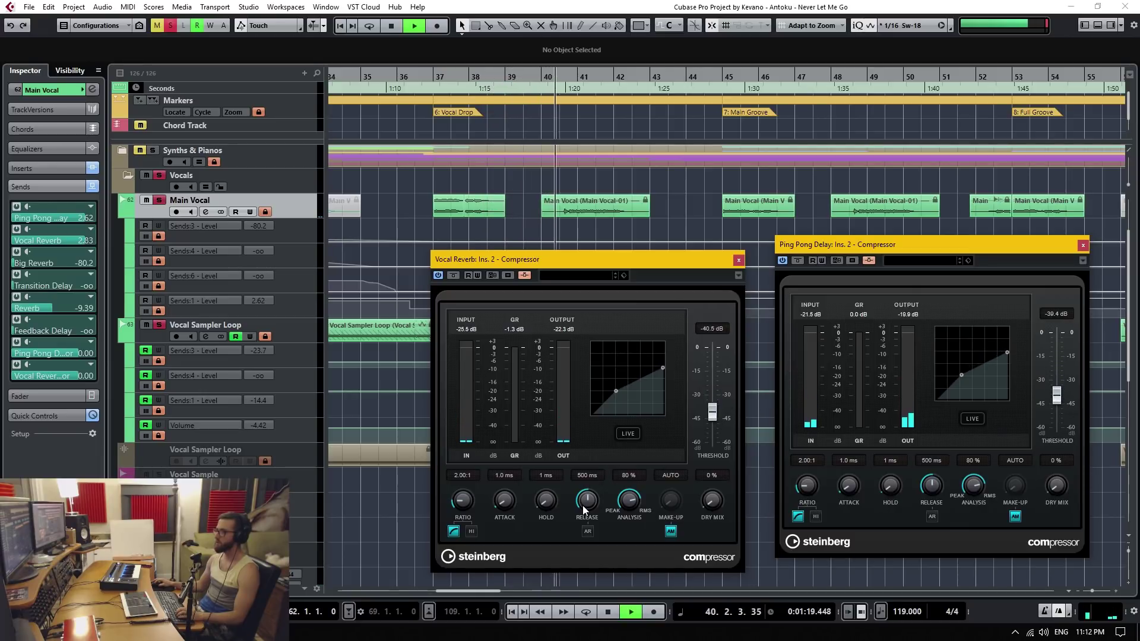
# Step: Give both compressors 0.1 ms attack, about 391 ms release, 0% analysis and auto make-up off
pyautogui.moveTo(511, 501); pyautogui.dragTo(512, 523)
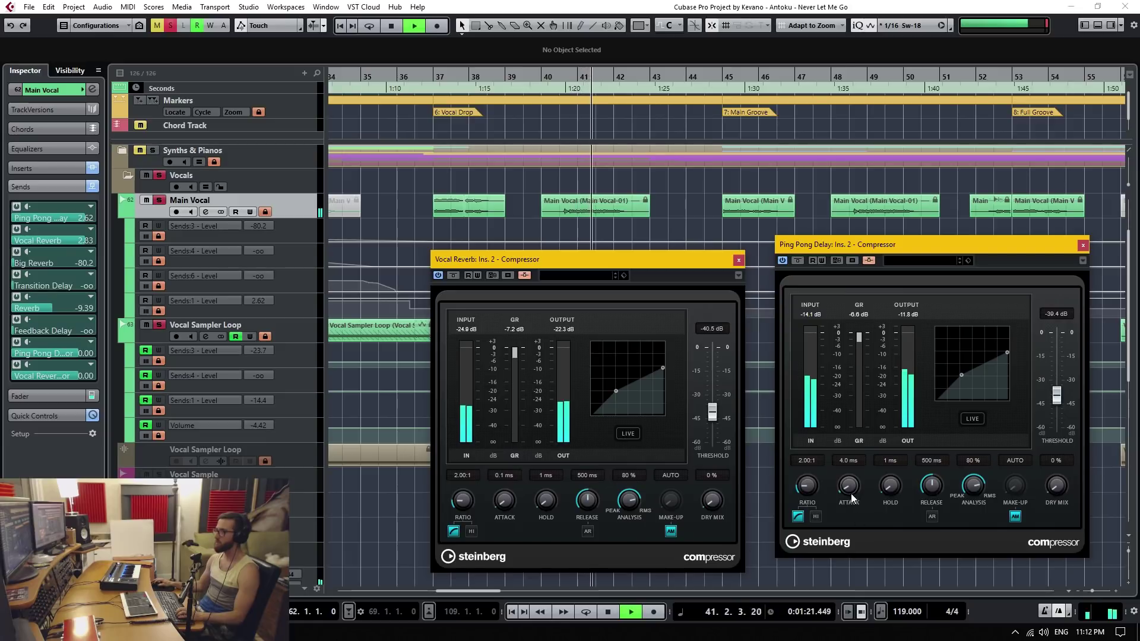
pyautogui.moveTo(850, 493); pyautogui.dragTo(849, 499)
pyautogui.moveTo(934, 485); pyautogui.dragTo(936, 501)
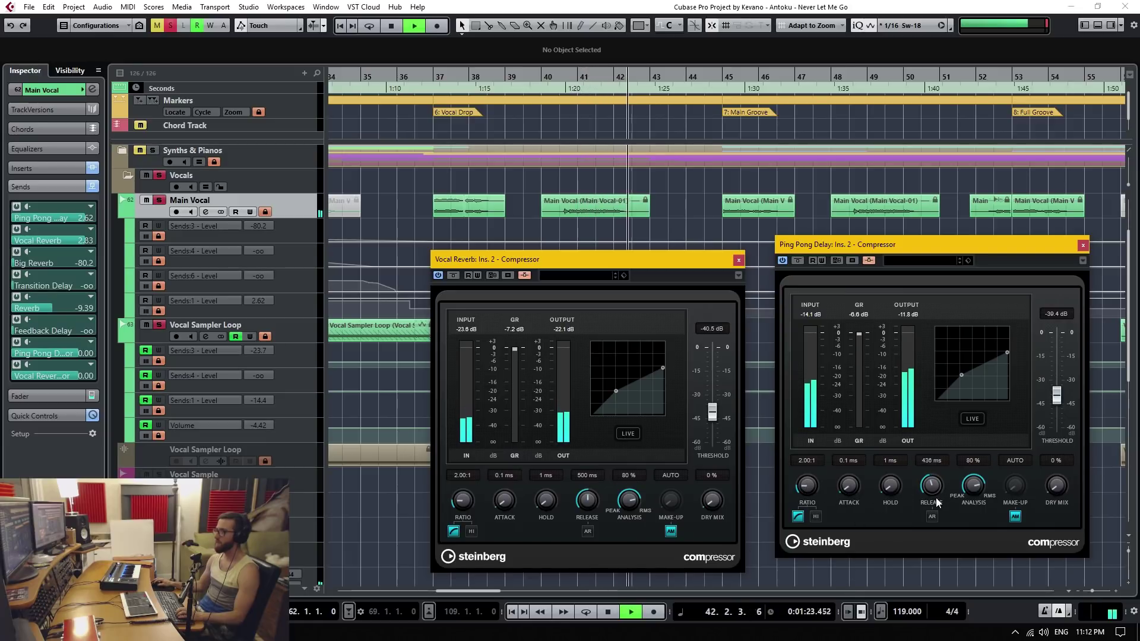
pyautogui.moveTo(587, 500); pyautogui.dragTo(630, 517)
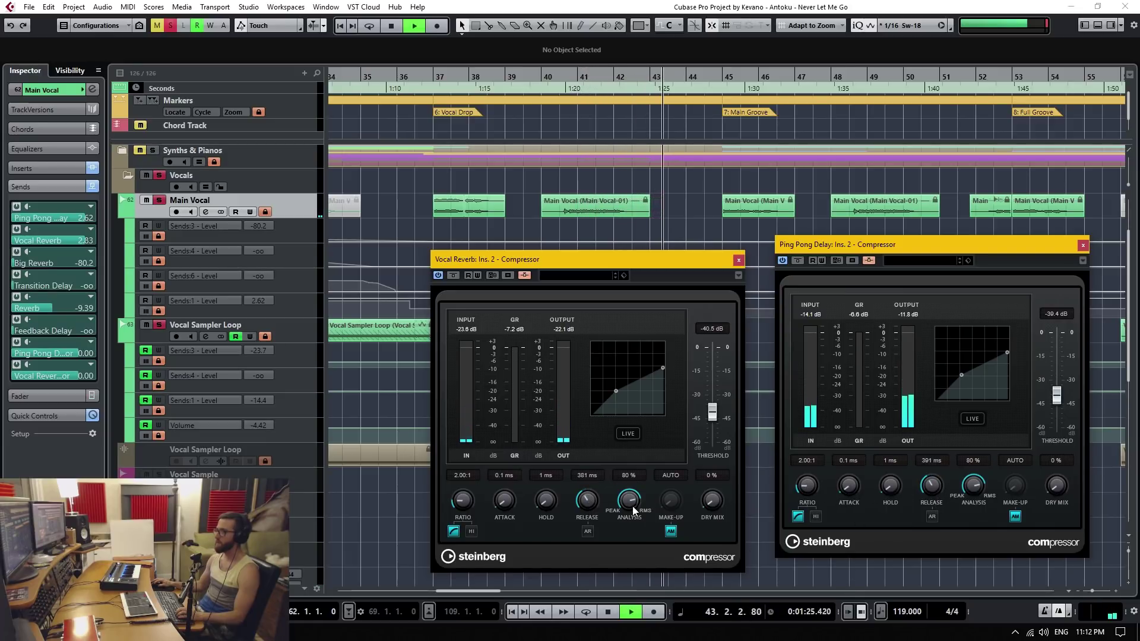
pyautogui.moveTo(972, 479); pyautogui.dragTo(971, 491)
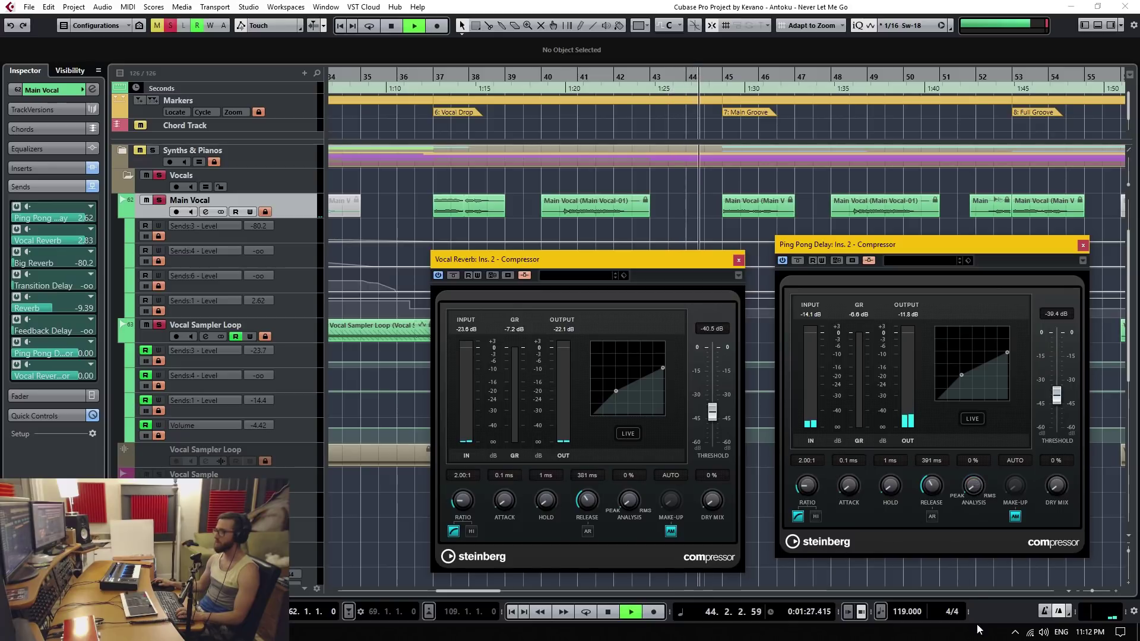
pyautogui.click(1015, 516)
pyautogui.click(672, 531)
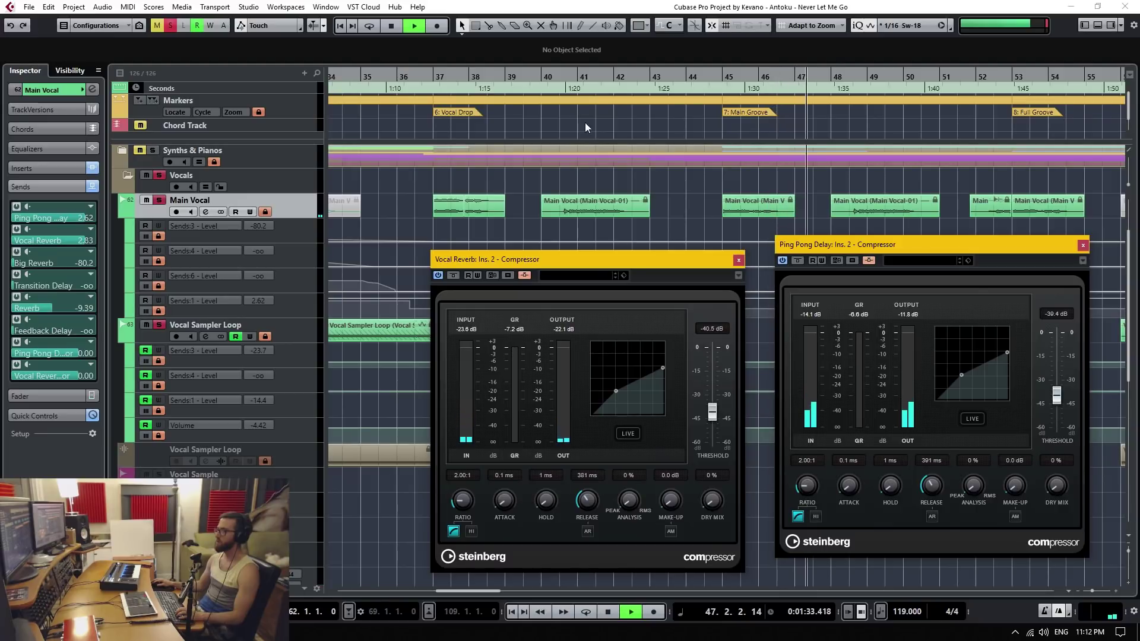
# Step: Audition the ducking from bar 37, then lower the Vocal Reverb threshold to -47.6 dB
pyautogui.press('space')
pyautogui.click(436, 96)
pyautogui.press('space')
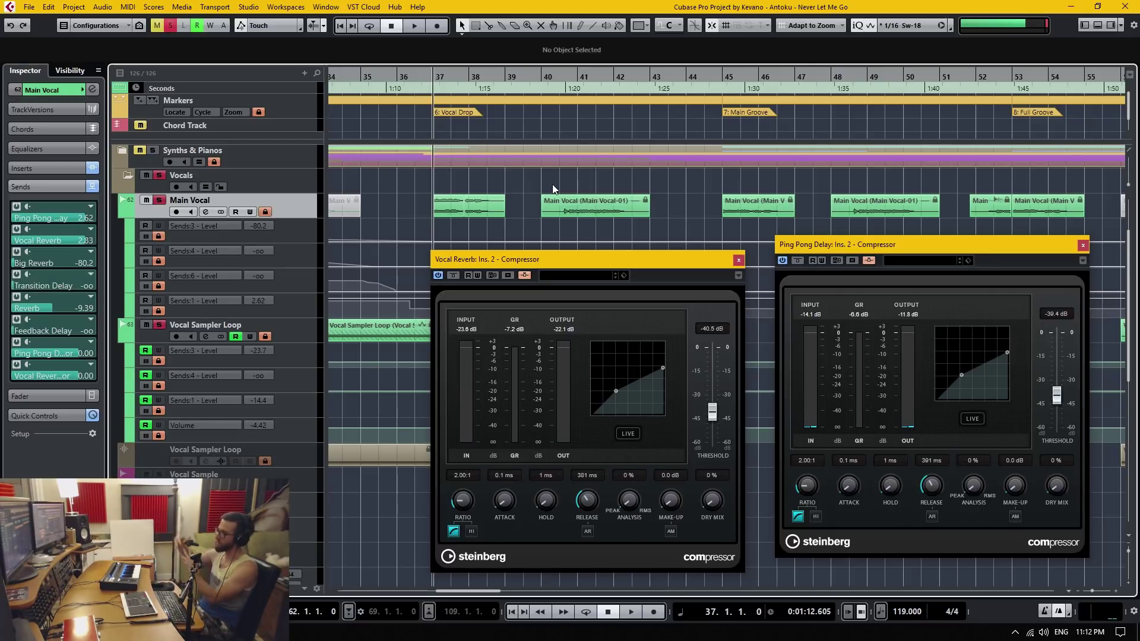
pyautogui.press('space')
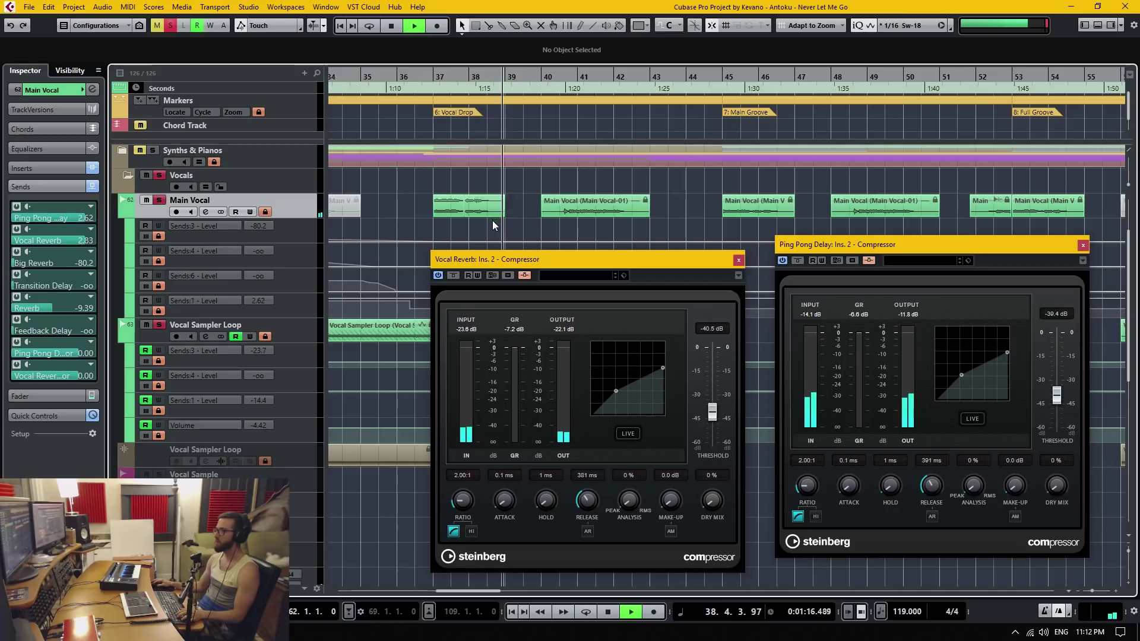
pyautogui.press('space')
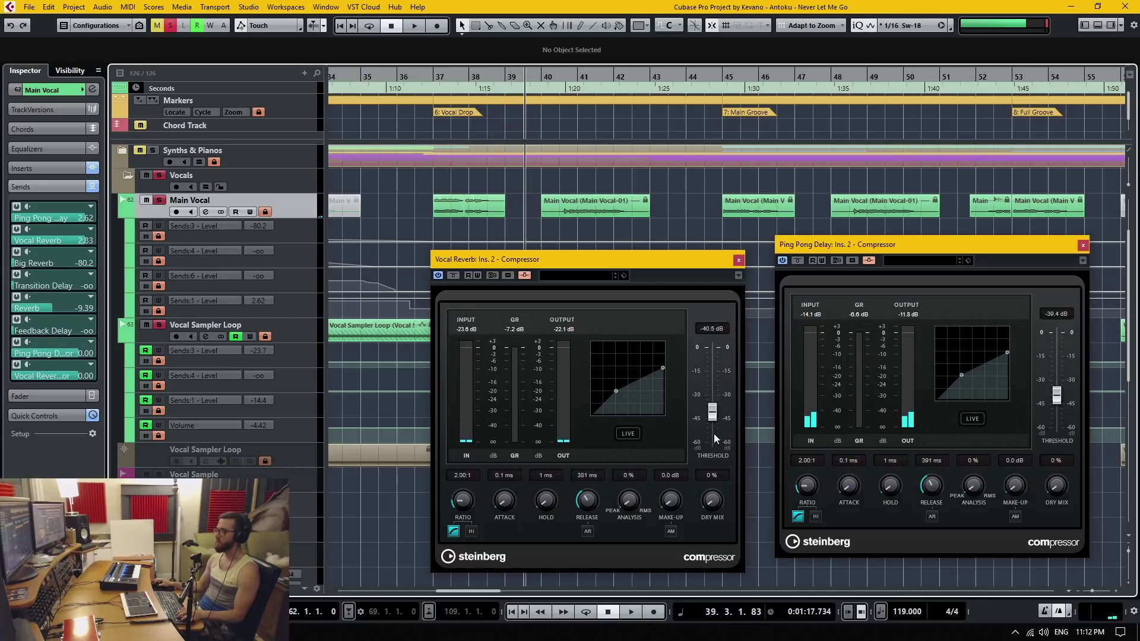
pyautogui.moveTo(714, 413); pyautogui.dragTo(717, 432)
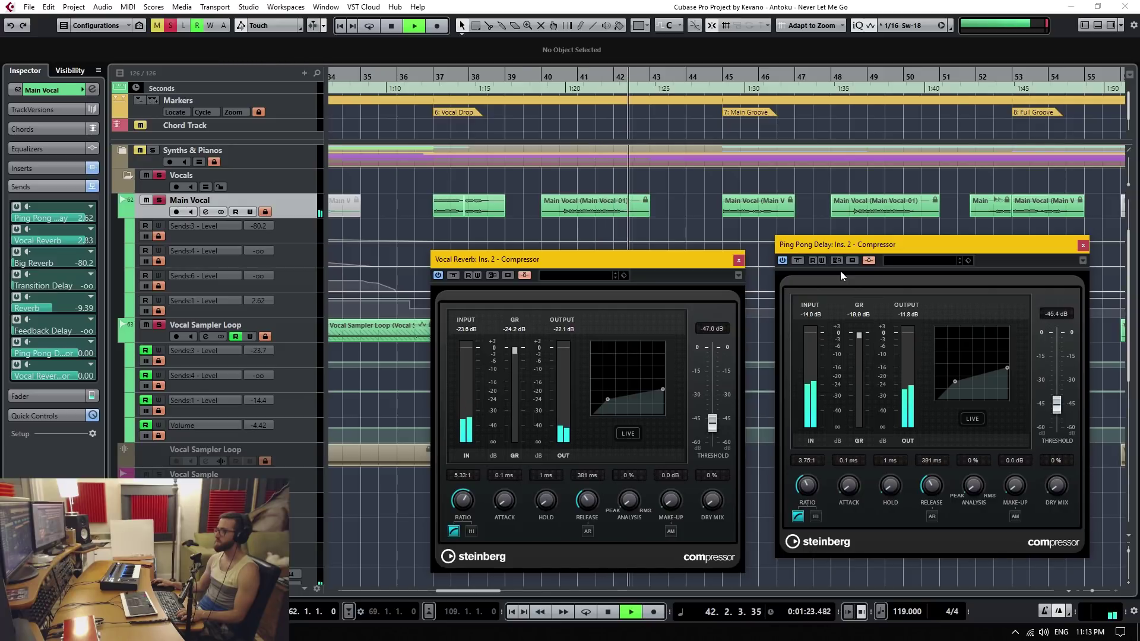
# Step: Replay from bar 37 and lengthen the releases: Vocal Reverb 936 ms, Ping Pong Delay 807 ms
pyautogui.press('space')
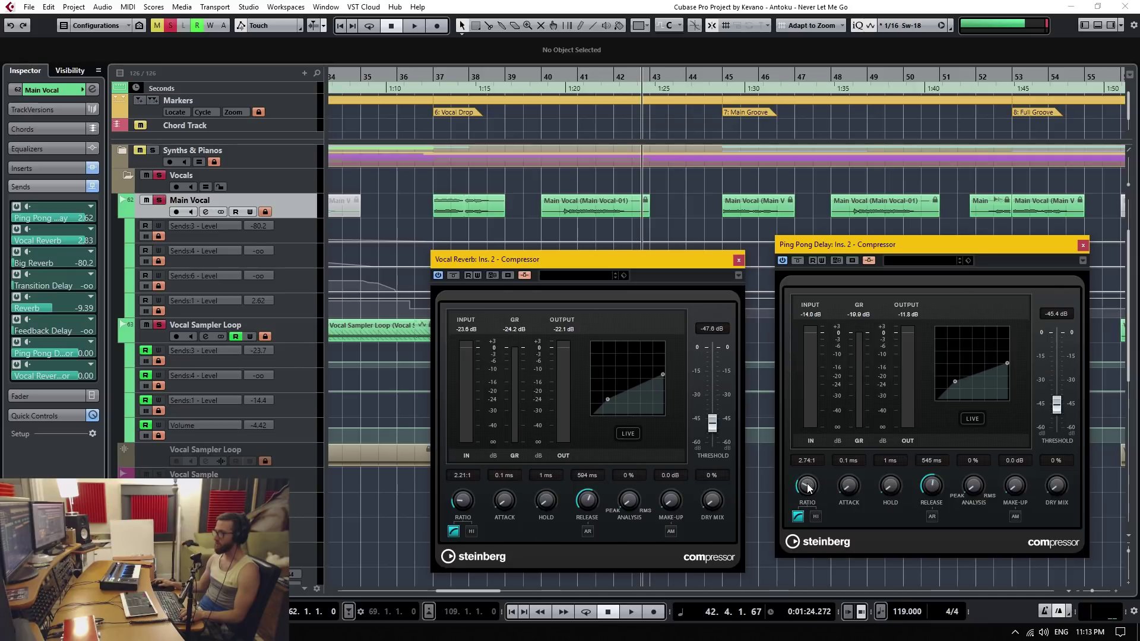
pyautogui.click(433, 78)
pyautogui.press('space')
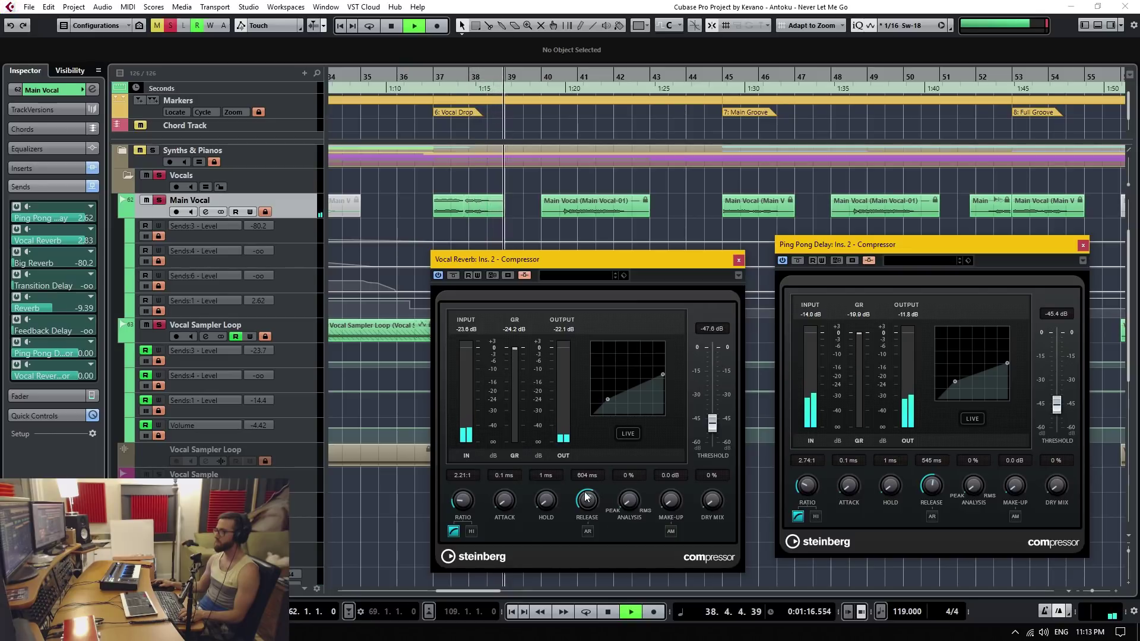
pyautogui.moveTo(587, 501); pyautogui.dragTo(589, 468)
pyautogui.moveTo(910, 479); pyautogui.dragTo(924, 443)
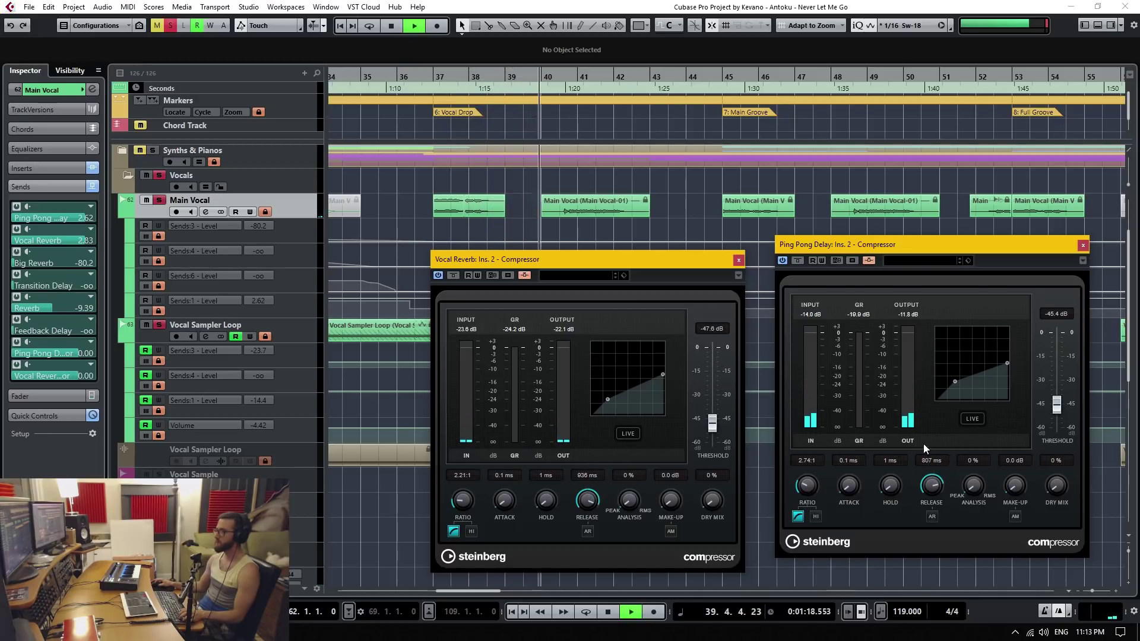
pyautogui.moveTo(591, 505); pyautogui.dragTo(596, 498)
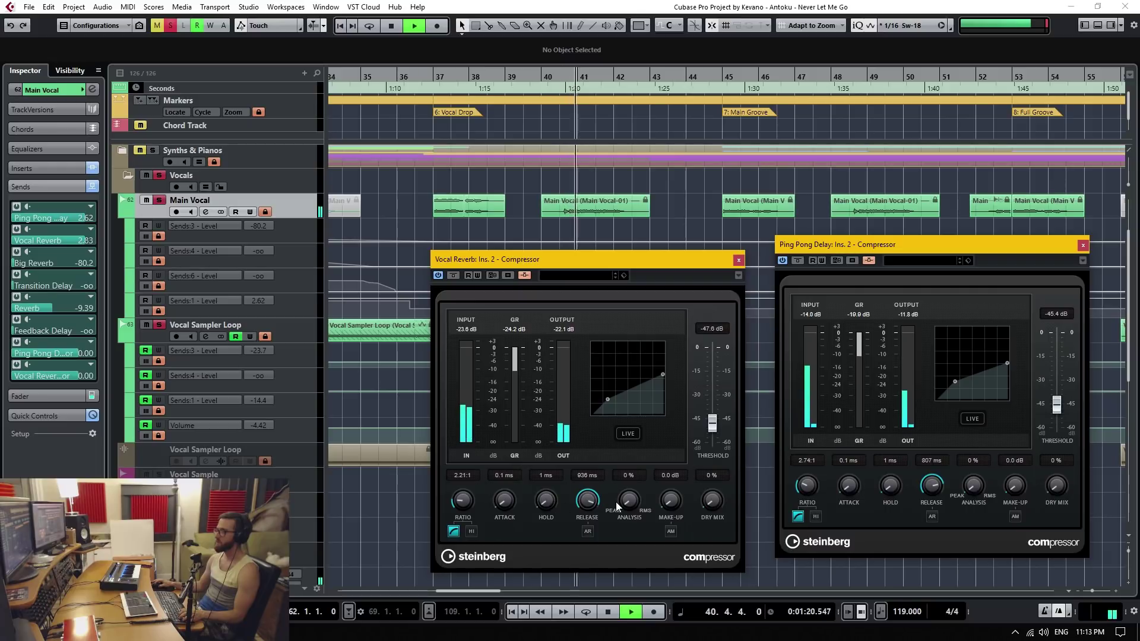
# Step: Set Vocal Reverb to -36.0 dB at 2.59:1 and Ping Pong Delay to -36.4 dB at 2.67:1
pyautogui.moveTo(1057, 405); pyautogui.dragTo(1061, 392)
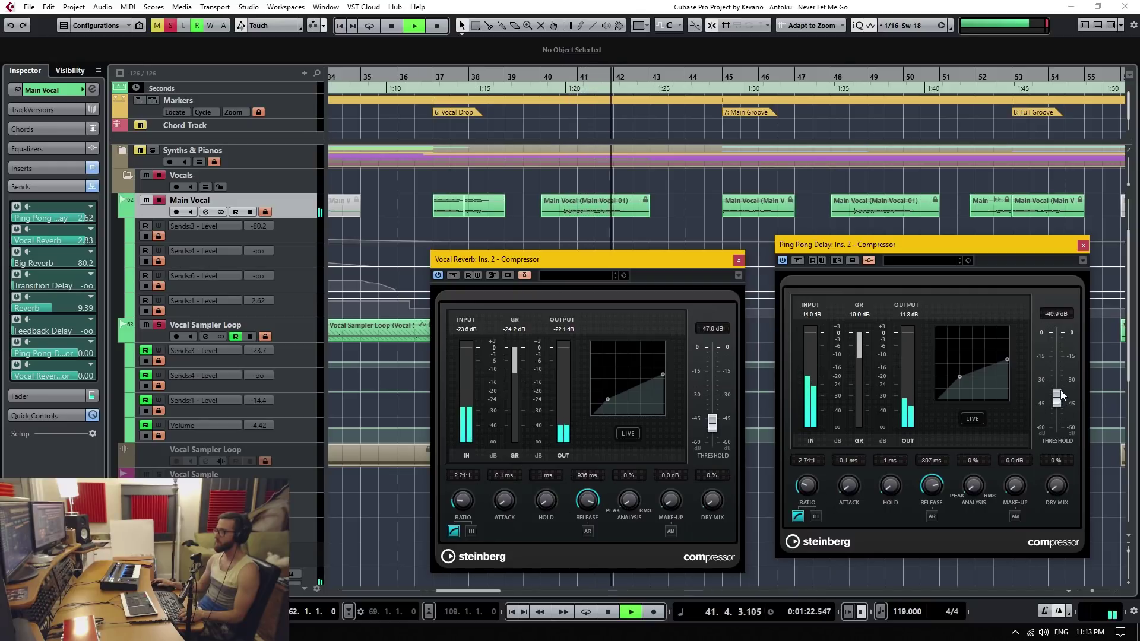
pyautogui.moveTo(712, 423); pyautogui.dragTo(712, 399)
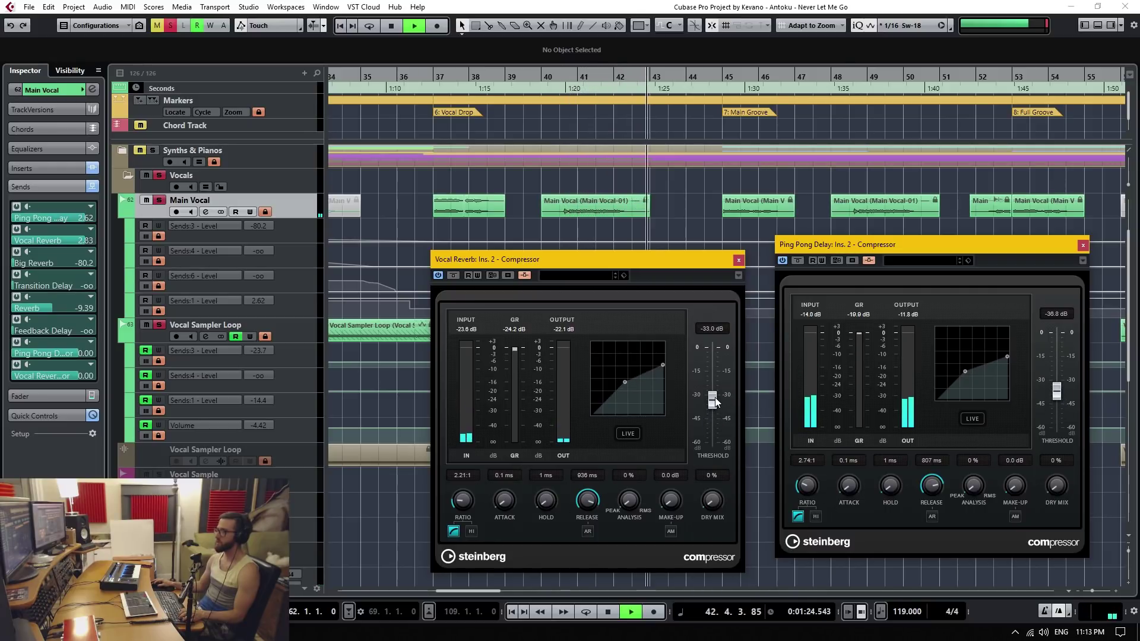
pyautogui.moveTo(1056, 391); pyautogui.dragTo(1057, 389)
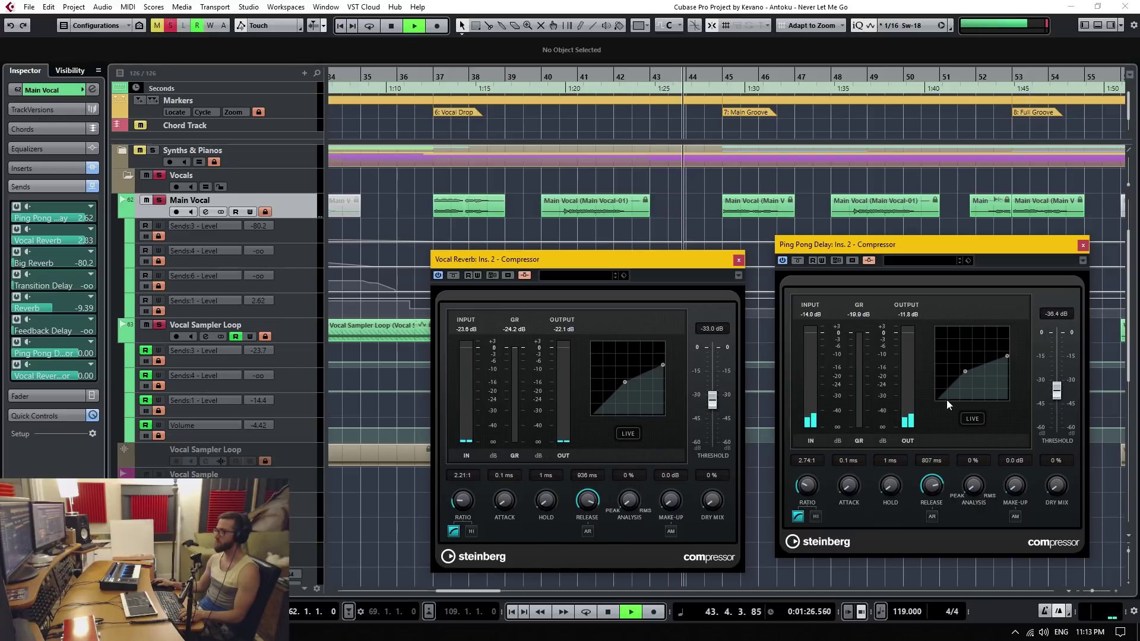
pyautogui.moveTo(716, 401); pyautogui.dragTo(715, 408)
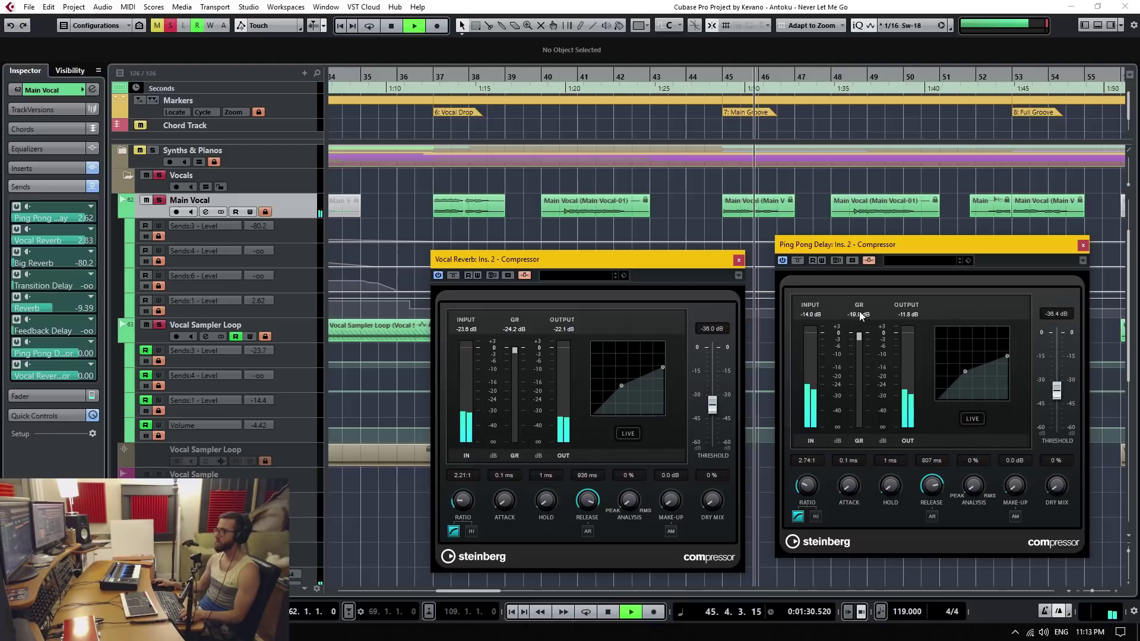
pyautogui.click(521, 333)
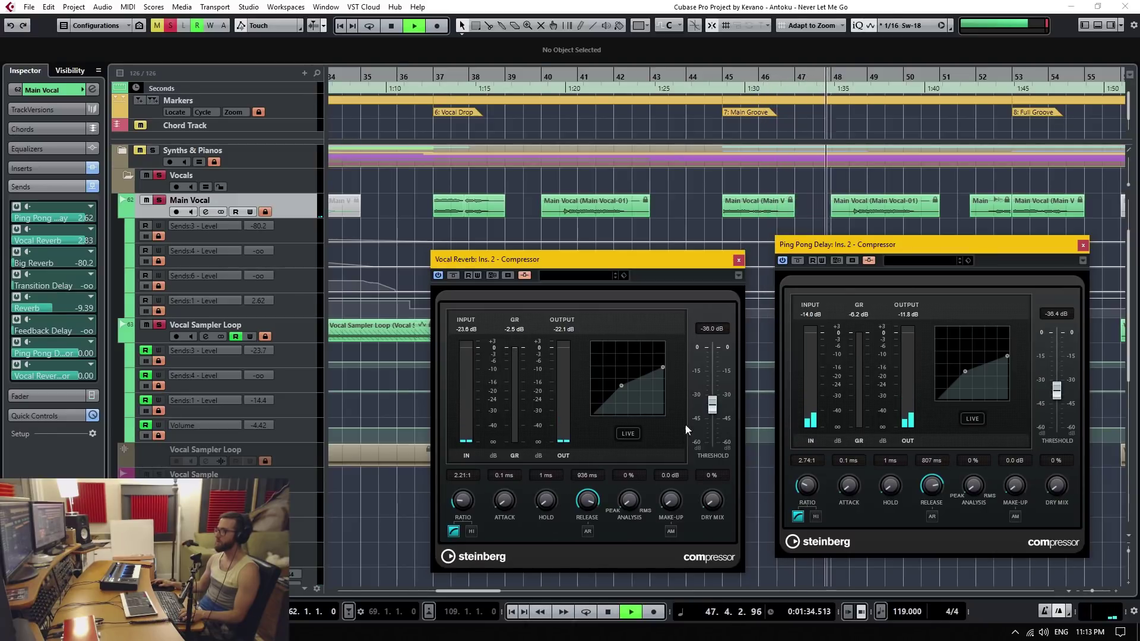
pyautogui.moveTo(475, 493); pyautogui.dragTo(475, 482)
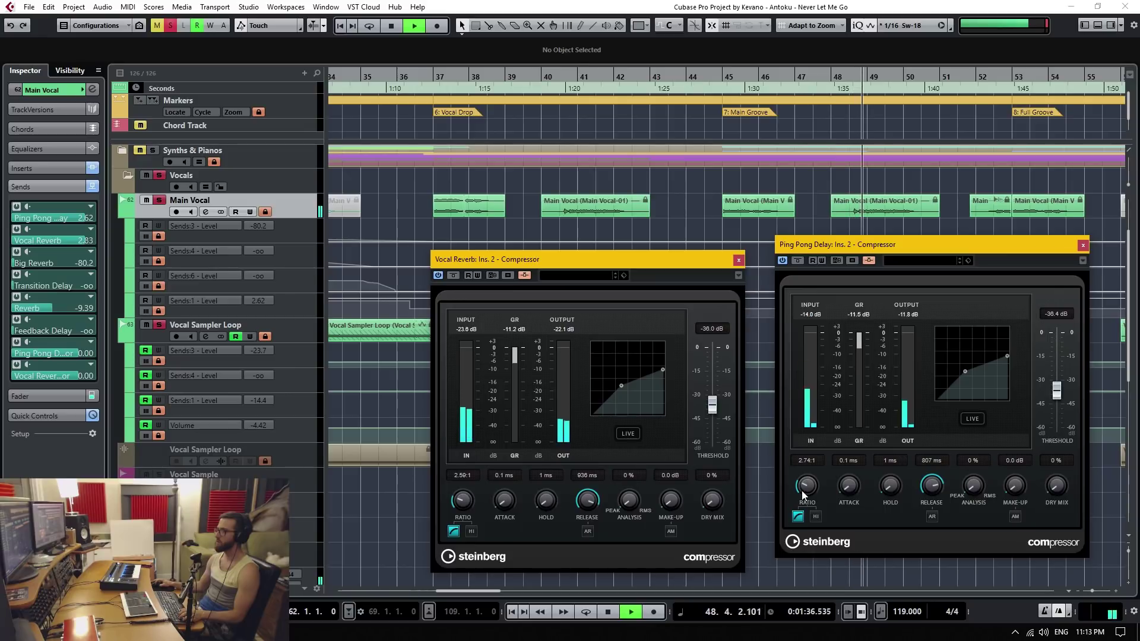
pyautogui.moveTo(803, 491); pyautogui.dragTo(803, 491)
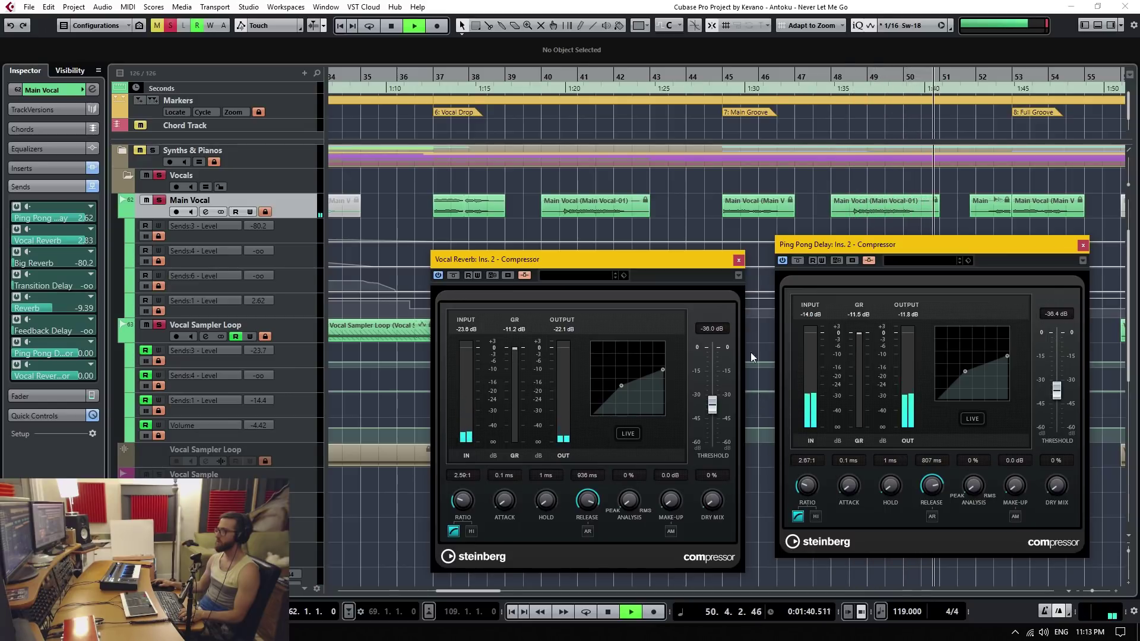
# Step: Stop playback and line up the Vocal Reverb compressor window with the Ping Pong Delay one
pyautogui.press('space')
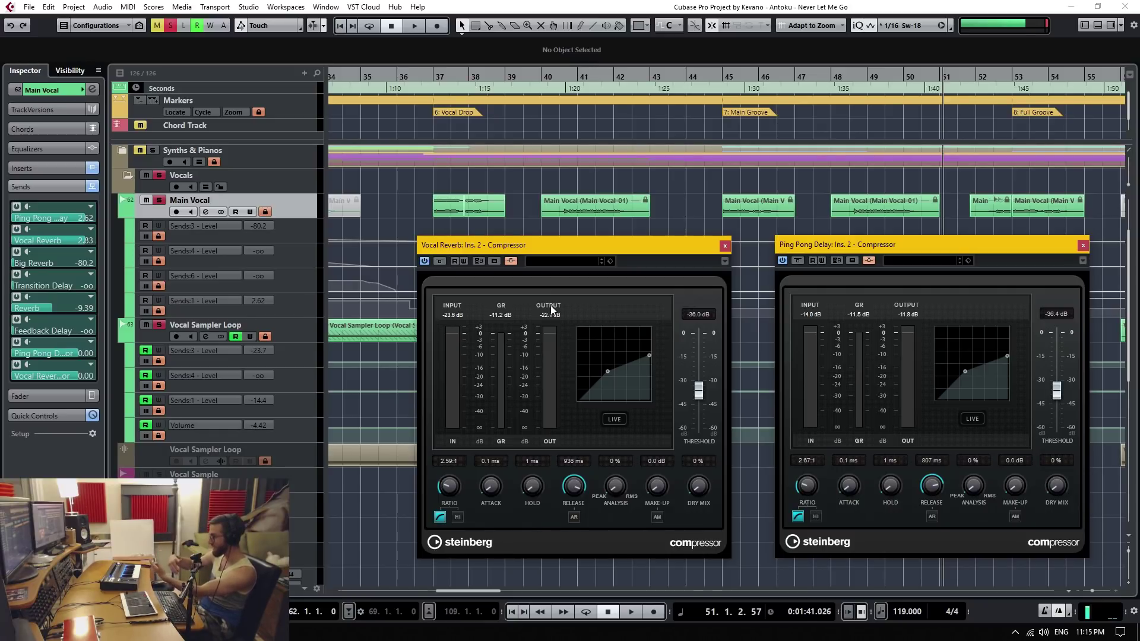
pyautogui.click(551, 307)
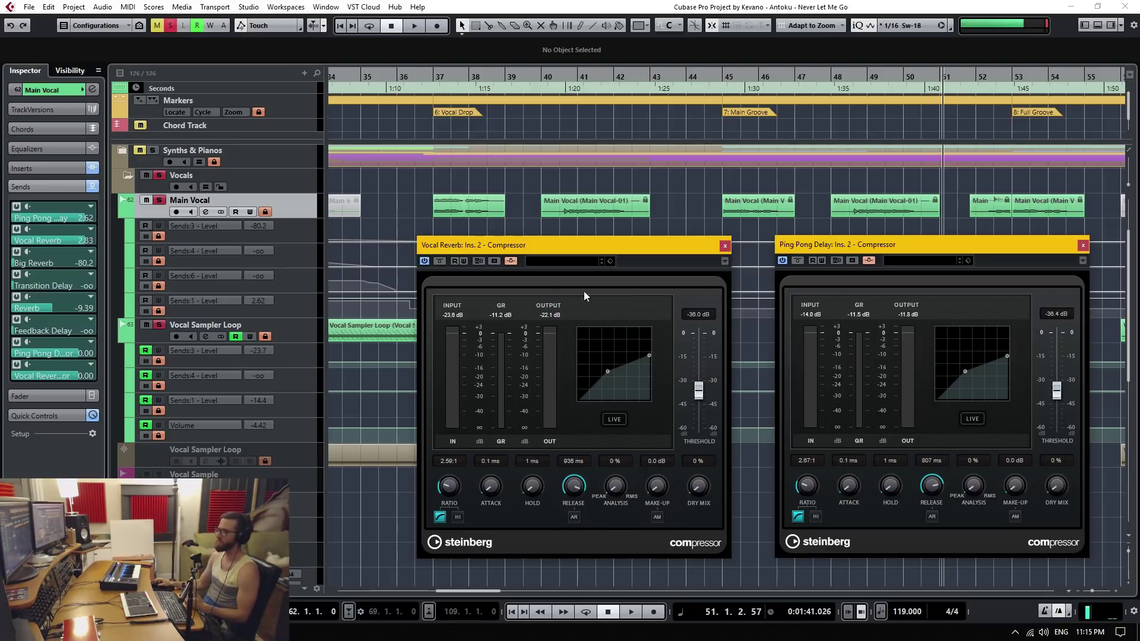
pyautogui.moveTo(637, 244); pyautogui.dragTo(656, 243)
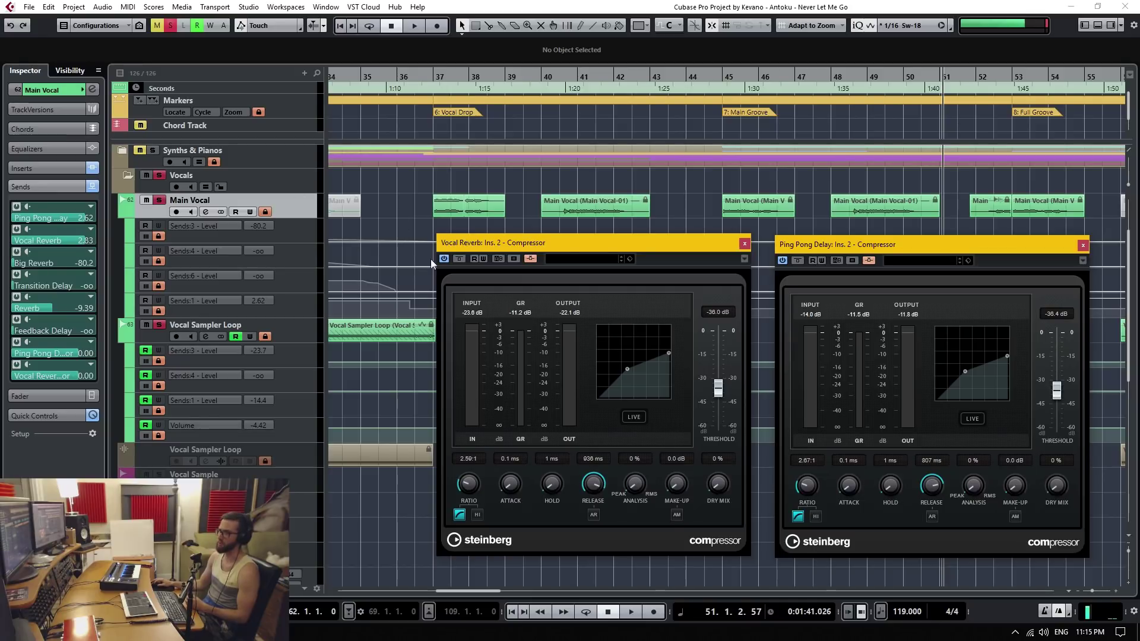
pyautogui.moveTo(571, 241); pyautogui.dragTo(553, 244)
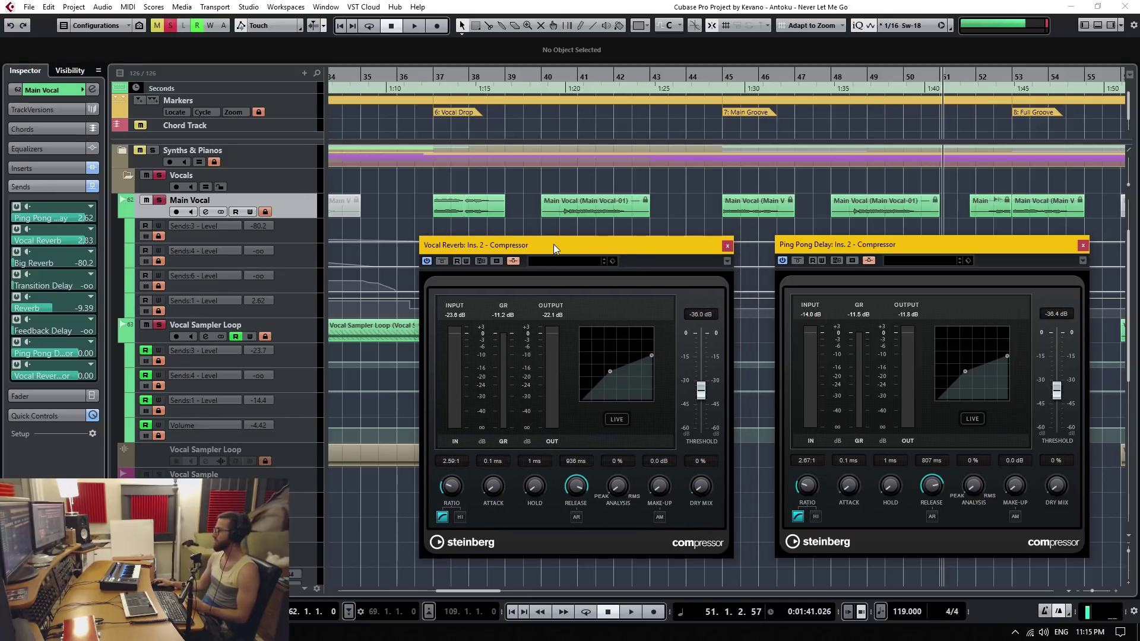